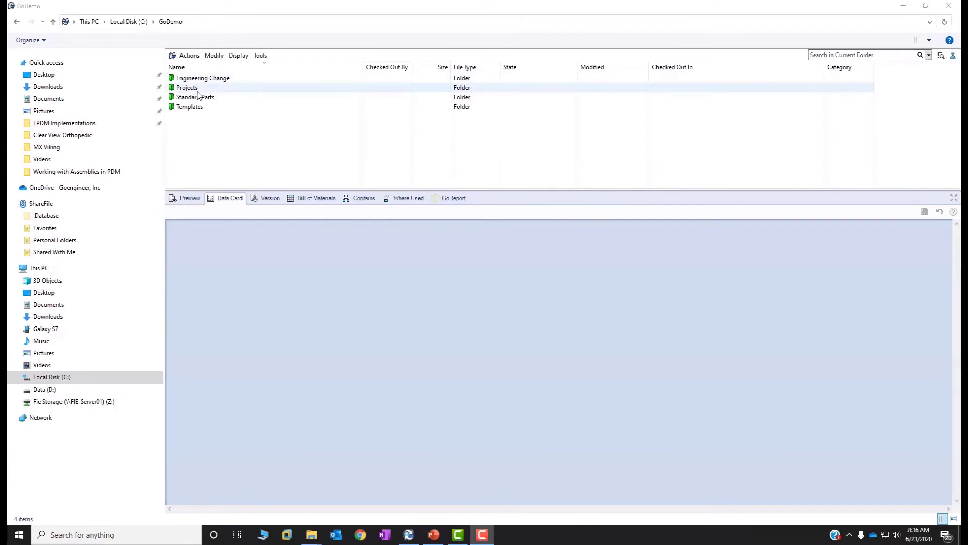
Step: Open the vault's Projects folder and display the item types available for creating something new there
{"action": "double_click", "coordinate": [188, 89]}
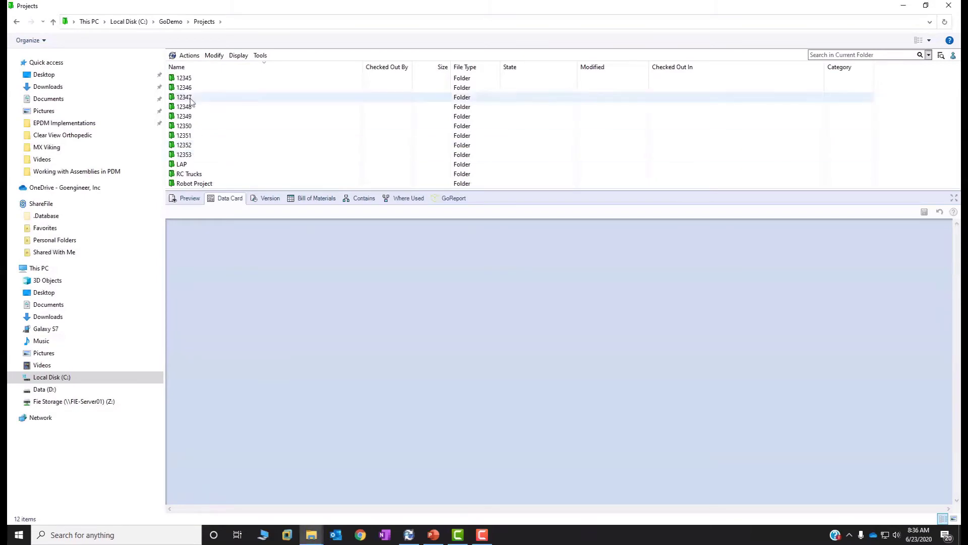
{"action": "right_click", "coordinate": [624, 134]}
{"action": "mouse_move", "coordinate": [706, 214]}
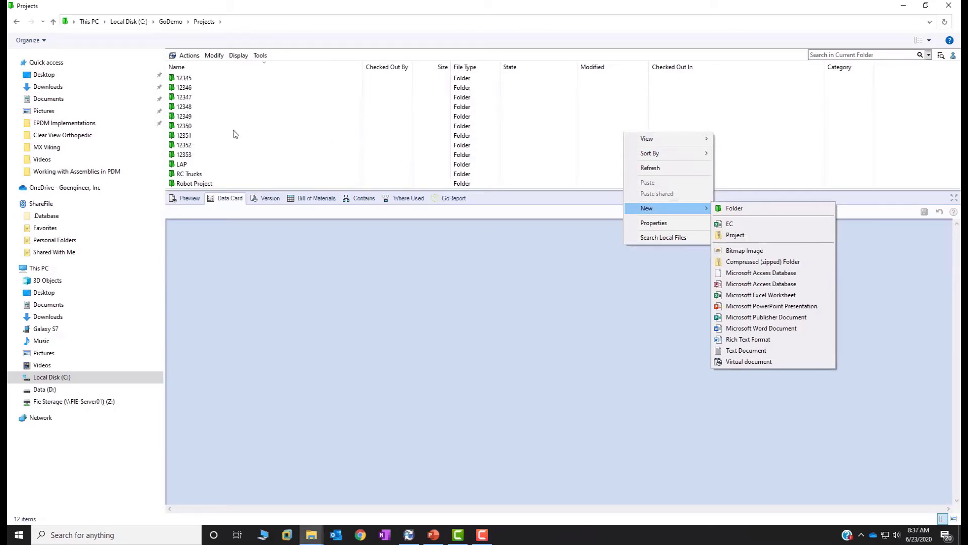
Step: Look at the subfolder structure of project 12349 and return to the Projects folder
{"action": "left_click", "coordinate": [184, 118]}
{"action": "double_click", "coordinate": [184, 118]}
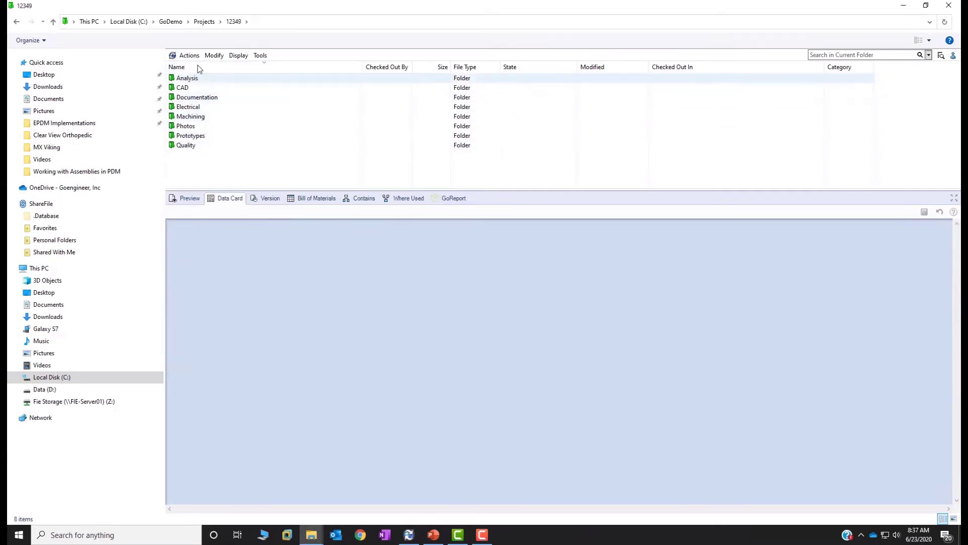
{"action": "left_click", "coordinate": [204, 22]}
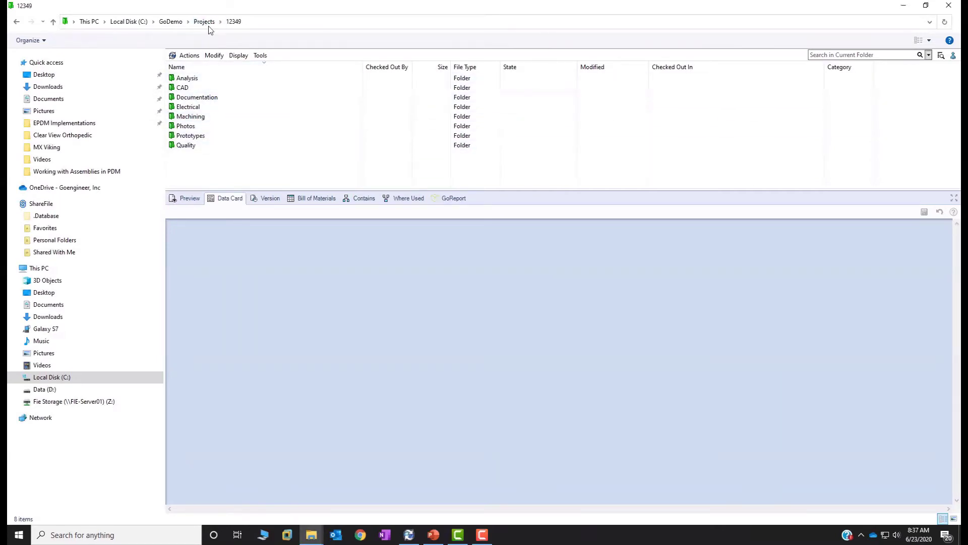
Step: Open the CAD folder of the LAP project and view the version information of 4.2 GUF-P 2000.SLDASM and ~ADA -Main Assembly.SLDASM
{"action": "double_click", "coordinate": [182, 164]}
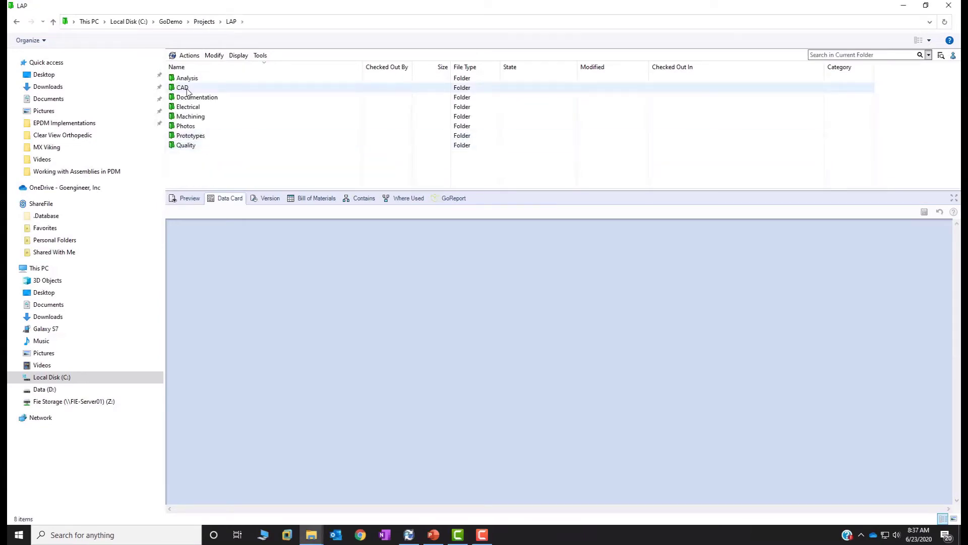
{"action": "double_click", "coordinate": [183, 88]}
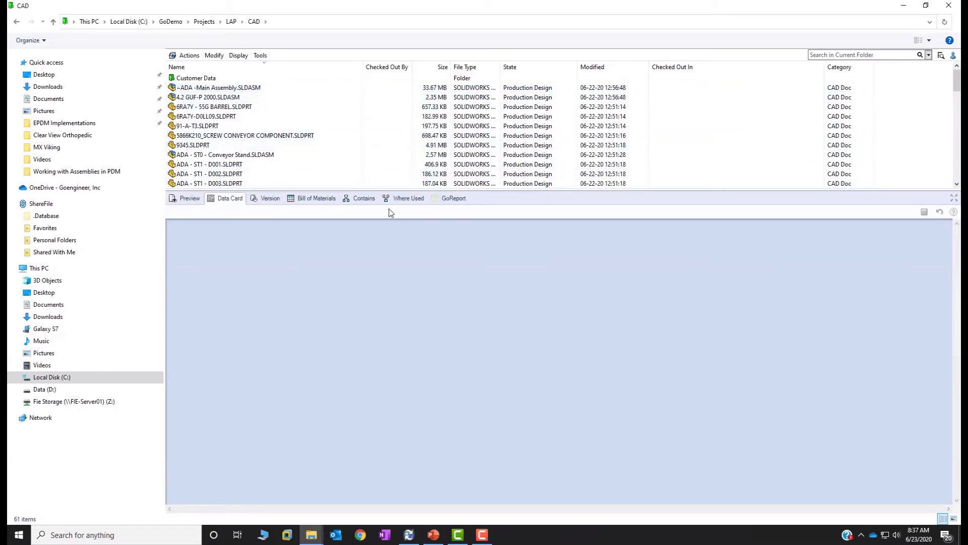
{"action": "left_click", "coordinate": [271, 199]}
{"action": "left_click", "coordinate": [242, 96]}
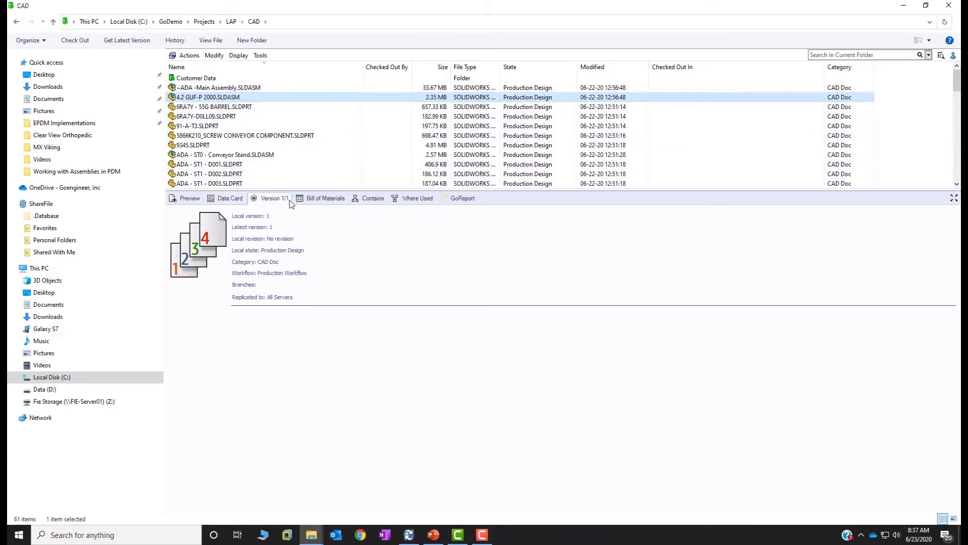
{"action": "left_click", "coordinate": [226, 89]}
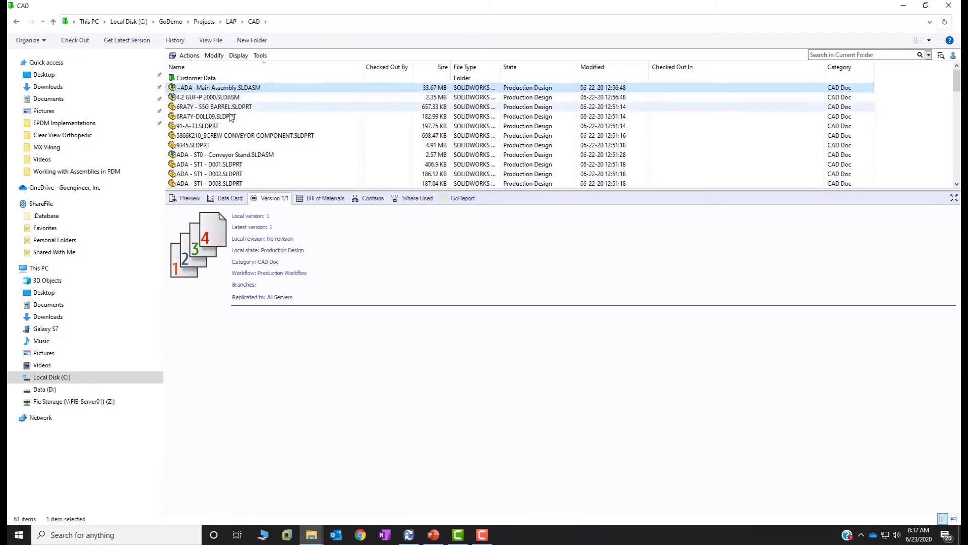
Step: Check out only ~ADA -Main Assembly.SLDASM and set the description on its data card to "Main Top Level Assembly"
{"action": "right_click", "coordinate": [221, 89]}
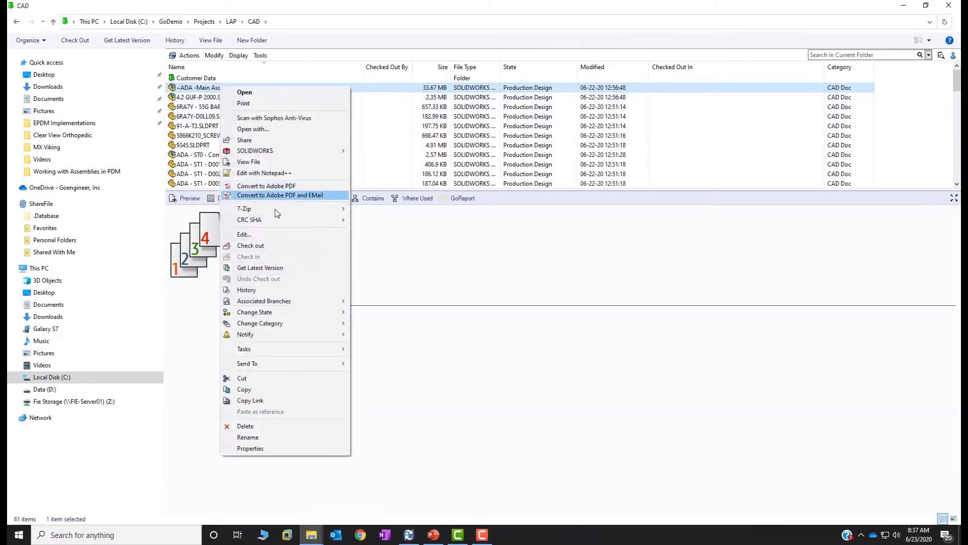
{"action": "left_click", "coordinate": [271, 244]}
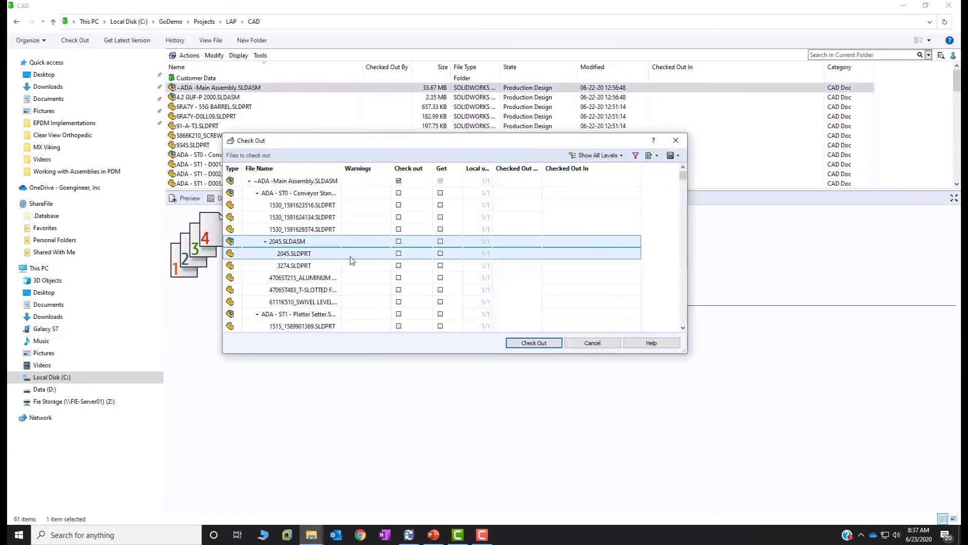
{"action": "left_click", "coordinate": [516, 337]}
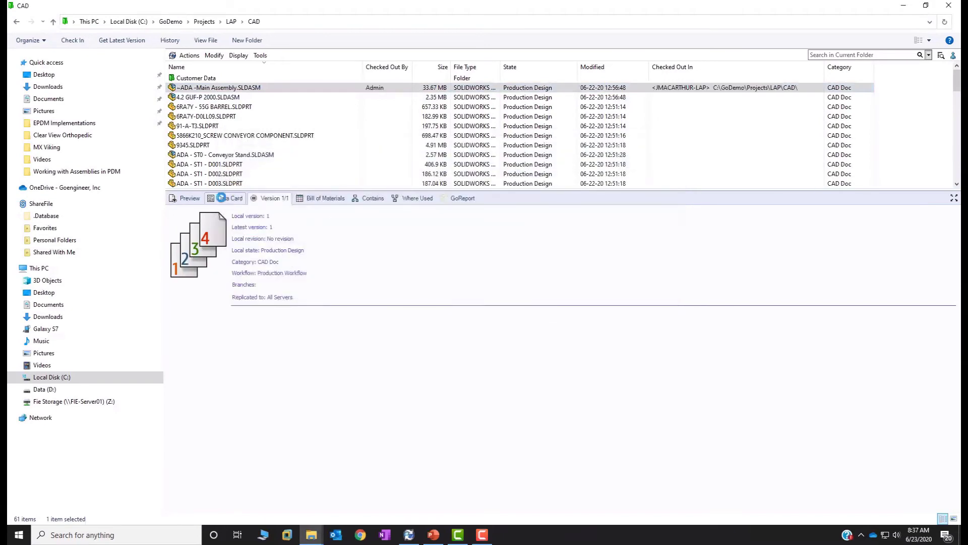
{"action": "left_click", "coordinate": [225, 198]}
{"action": "left_click", "coordinate": [487, 316]}
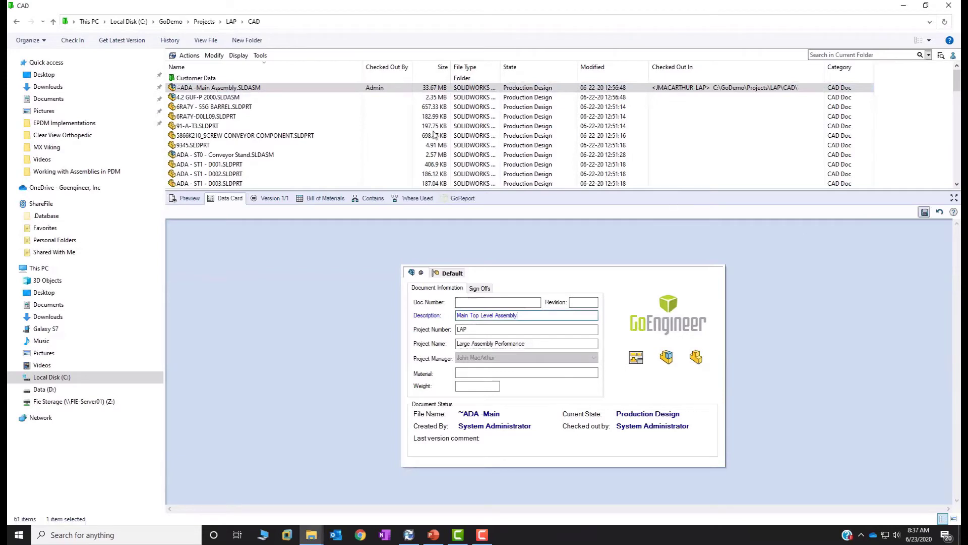
Step: Check in ~ADA -Main Assembly.SLDASM with the comment "Added Description" and view its version information
{"action": "right_click", "coordinate": [231, 91]}
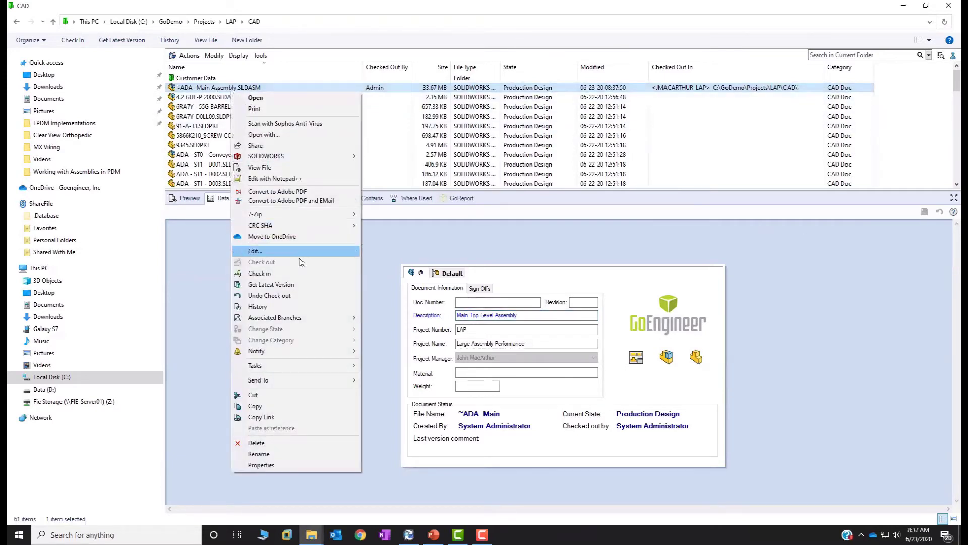
{"action": "left_click", "coordinate": [301, 273]}
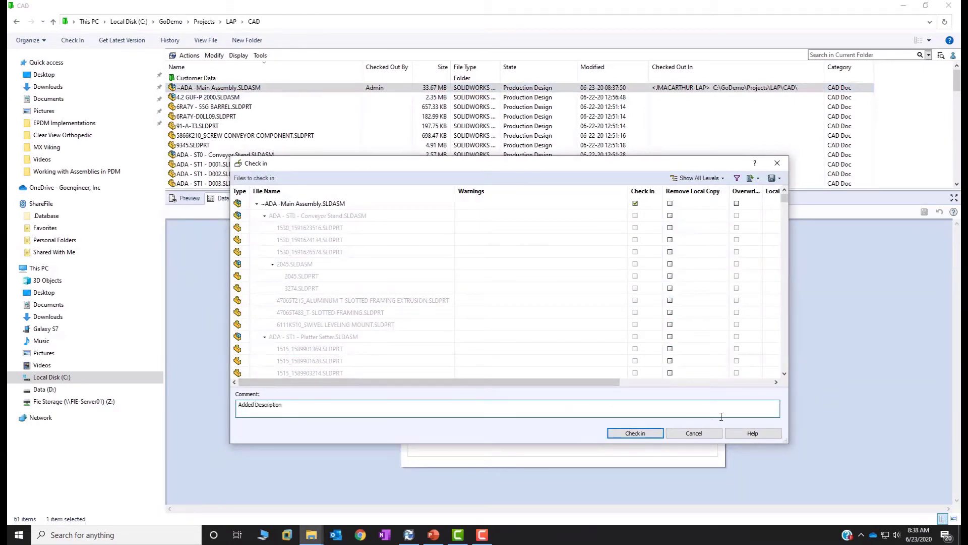
{"action": "left_click", "coordinate": [636, 434]}
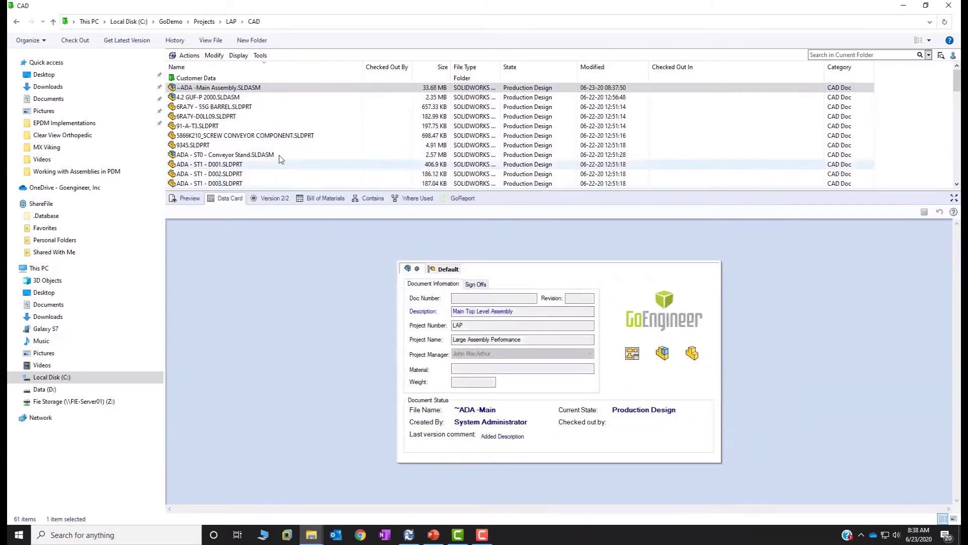
{"action": "left_click", "coordinate": [275, 198]}
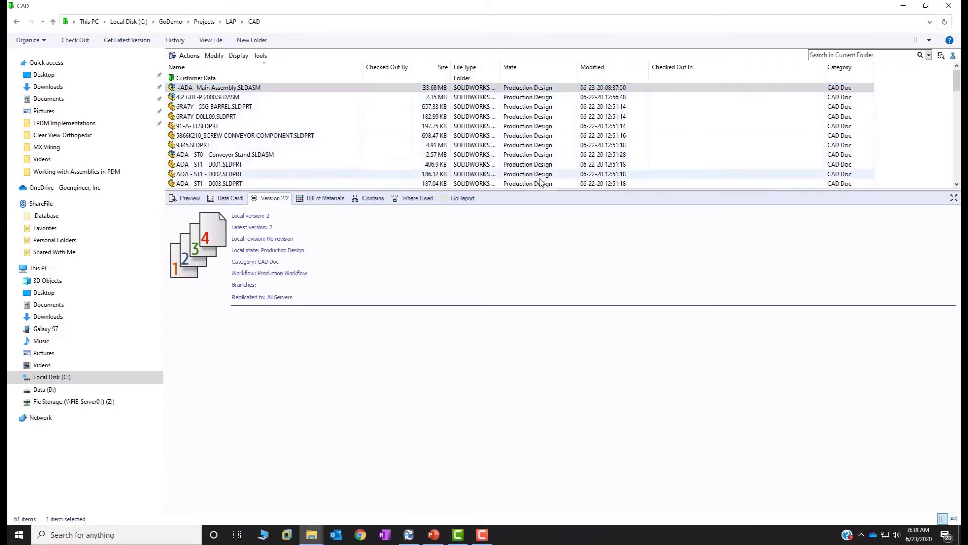
Step: Change the state of ~ADA -Main Assembly.SLDASM and all its referenced files with the "Send to Production Review" transition
{"action": "right_click", "coordinate": [209, 92]}
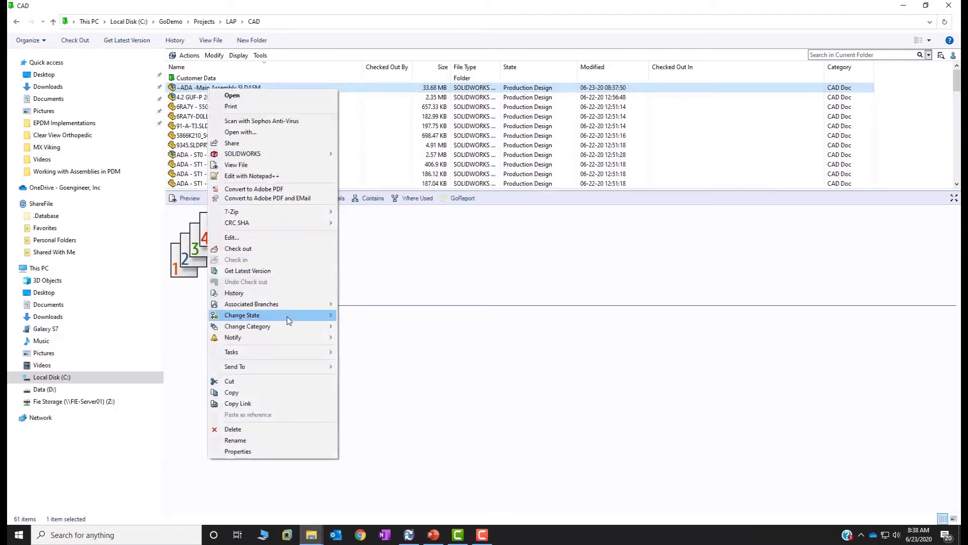
{"action": "mouse_move", "coordinate": [289, 320]}
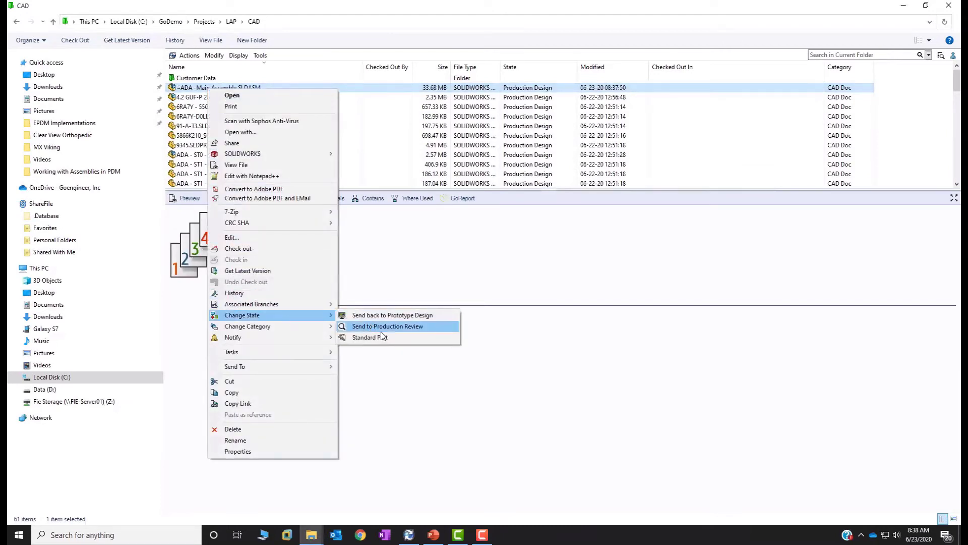
{"action": "left_click", "coordinate": [396, 327]}
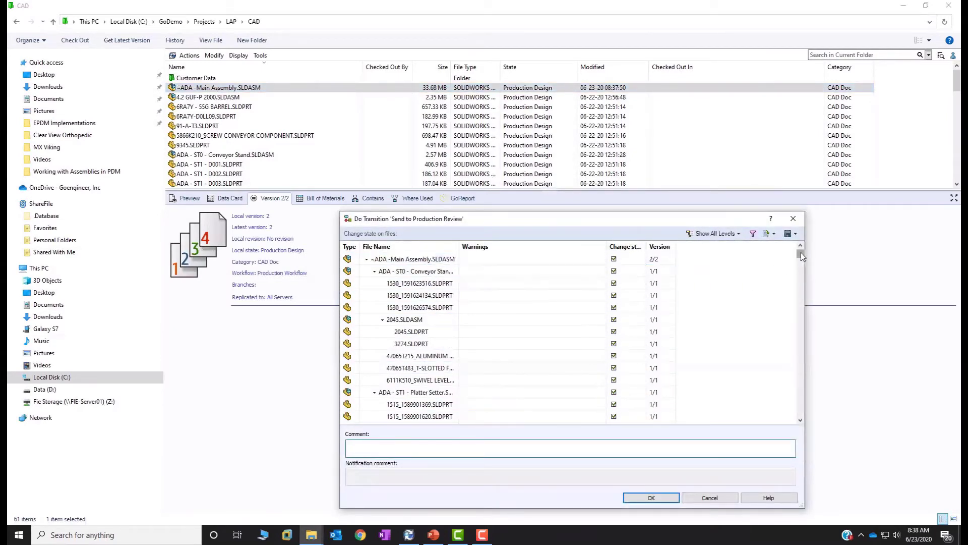
{"action": "left_click_drag", "start_coordinate": [801, 252], "coordinate": [793, 422]}
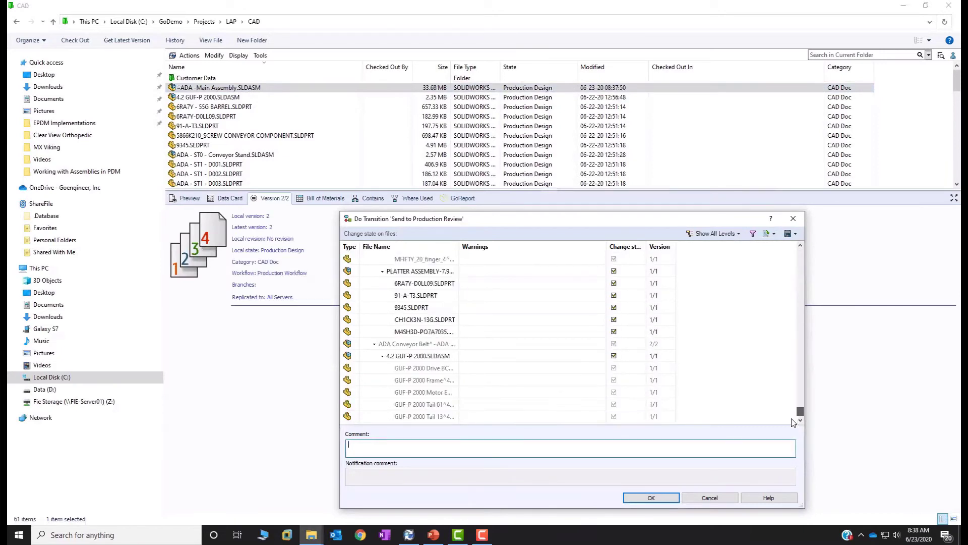
{"action": "left_click", "coordinate": [652, 498]}
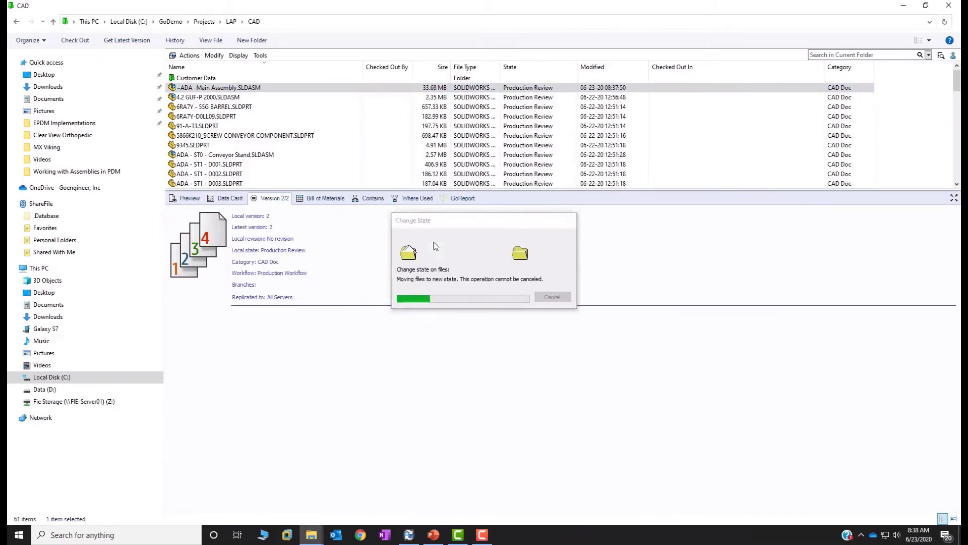
Step: Release the main assembly and all its referenced files with the "ECR Completed" transition
{"action": "left_click", "coordinate": [235, 89]}
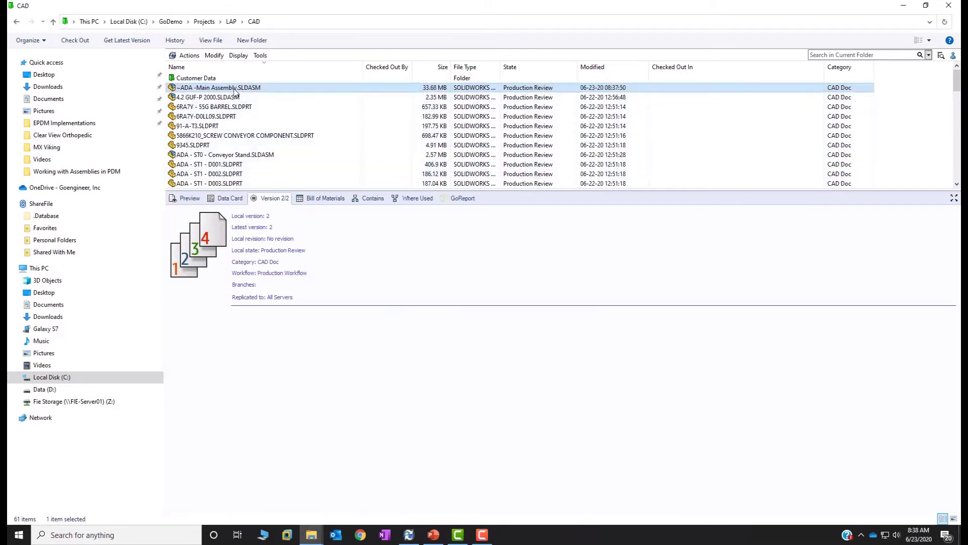
{"action": "right_click", "coordinate": [232, 90]}
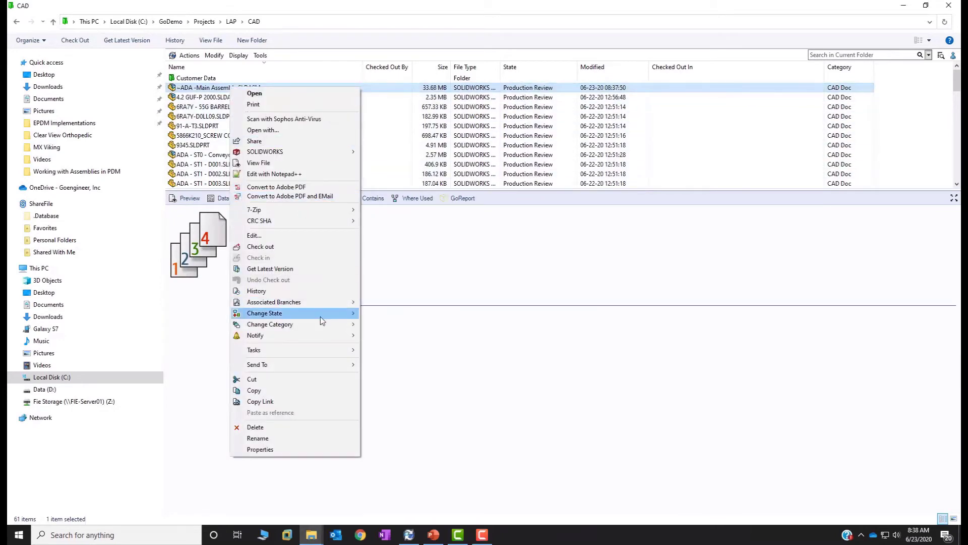
{"action": "mouse_move", "coordinate": [320, 317]}
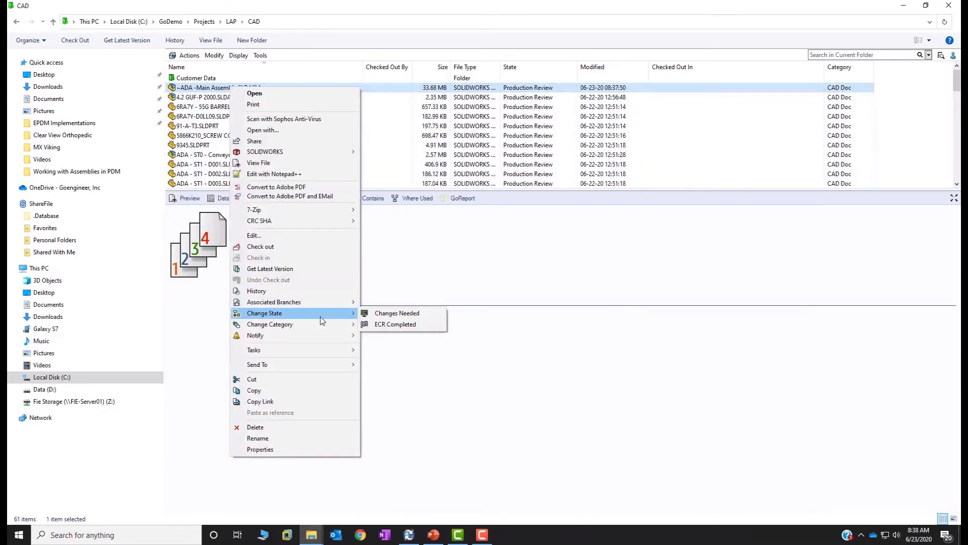
{"action": "left_click", "coordinate": [420, 324]}
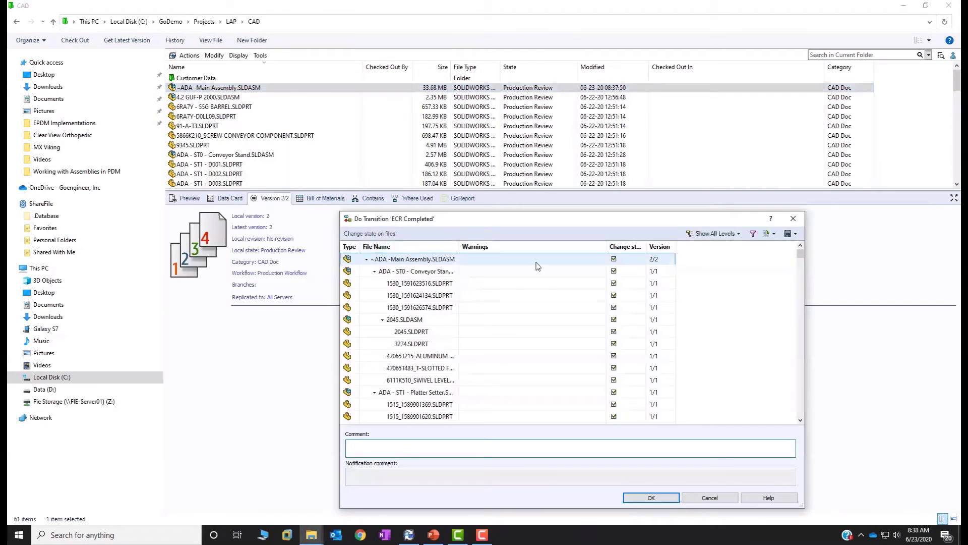
{"action": "scroll", "coordinate": [615, 272], "scroll_direction": "down", "scroll_amount": 5}
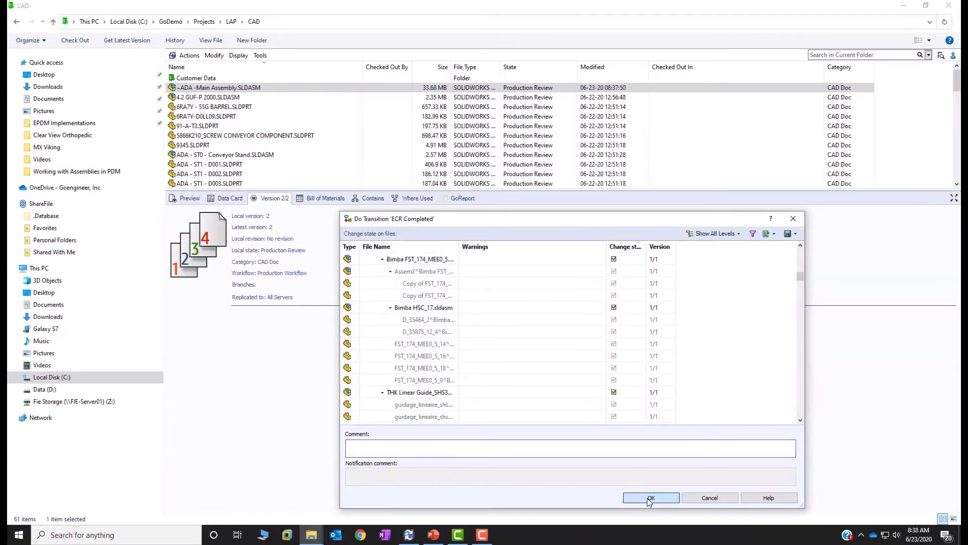
{"action": "left_click", "coordinate": [649, 497]}
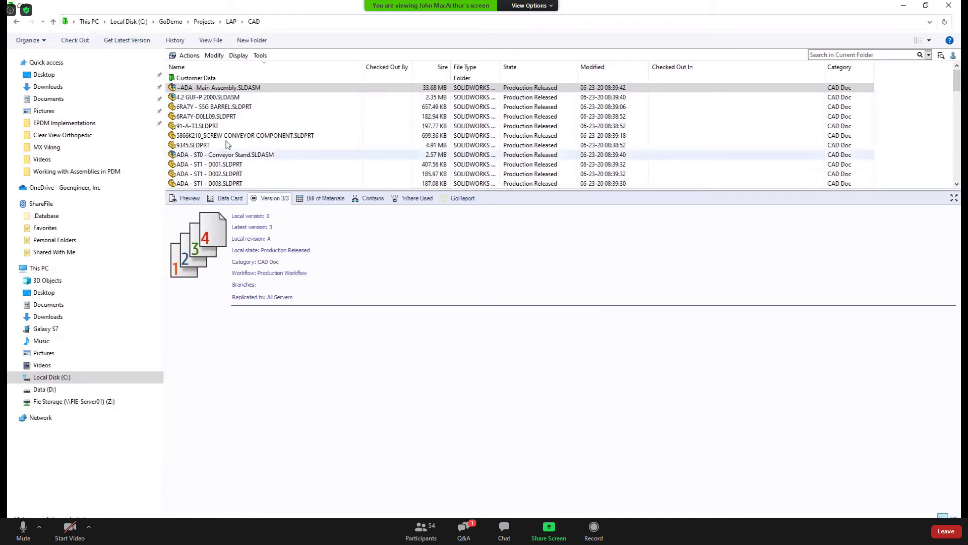
Step: Check the revision on the released main assembly's data card and look through its bill of materials
{"action": "left_click", "coordinate": [228, 197]}
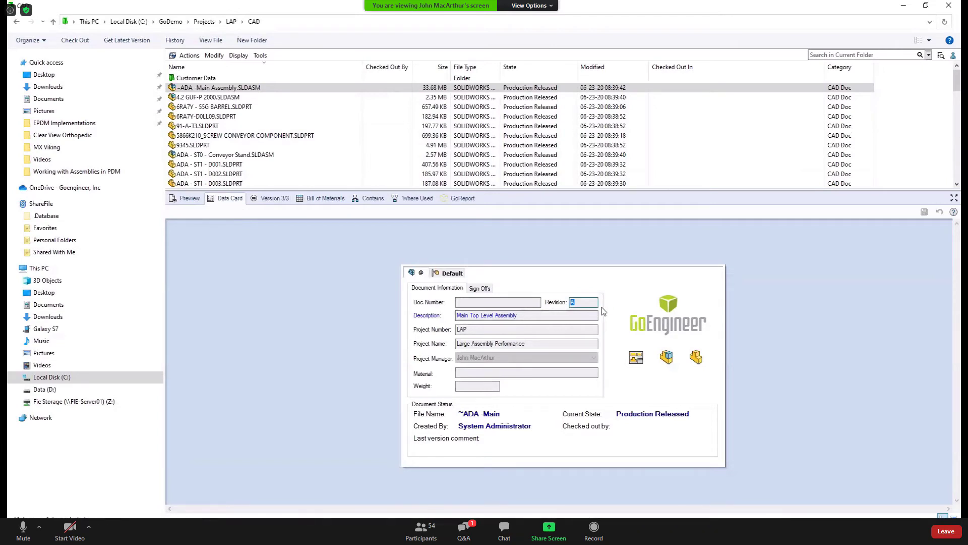
{"action": "left_click", "coordinate": [321, 199]}
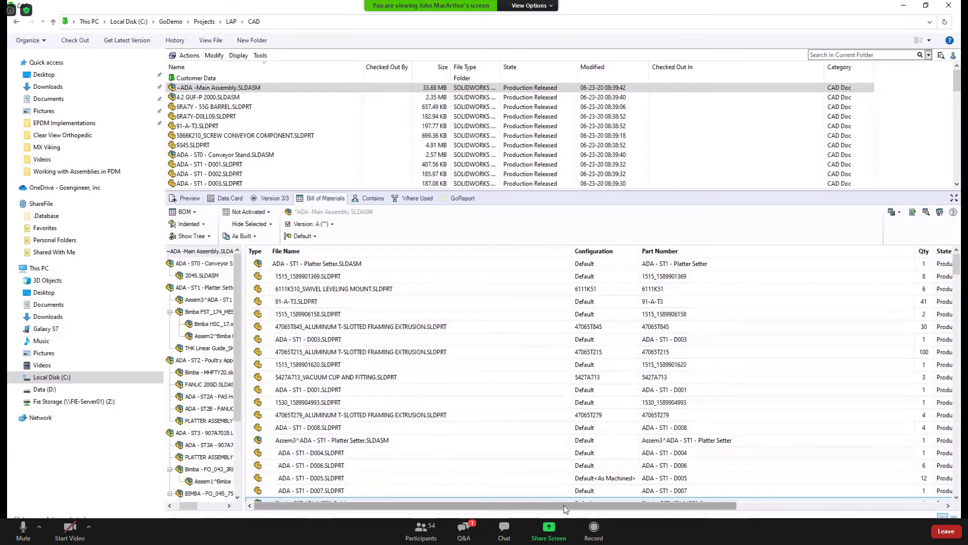
{"action": "mouse_move", "coordinate": [570, 507]}
{"action": "left_mouse_down"}
{"action": "mouse_move", "coordinate": [638, 511]}
{"action": "mouse_move", "coordinate": [569, 511]}
{"action": "left_mouse_up"}
{"action": "left_click", "coordinate": [445, 352]}
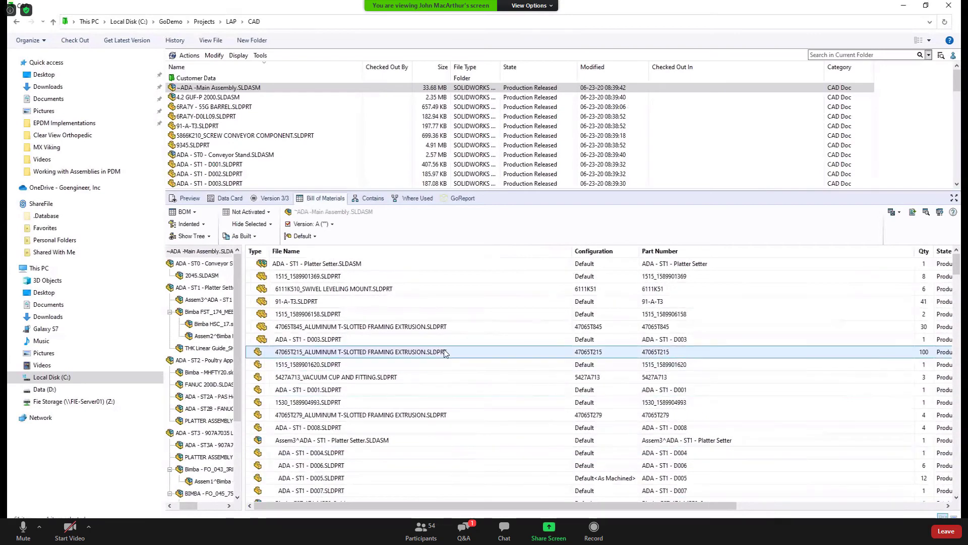
{"action": "scroll", "coordinate": [445, 351], "scroll_direction": "down", "scroll_amount": 10}
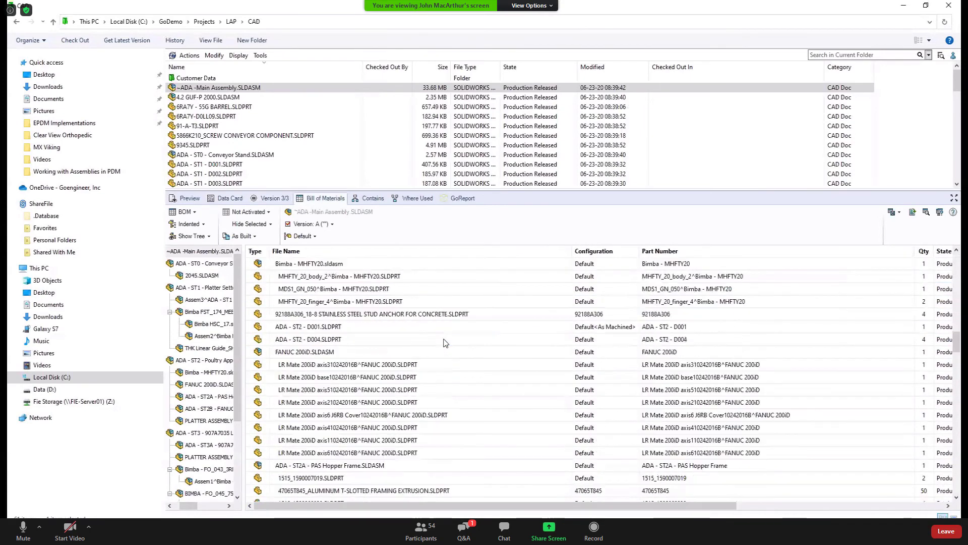
{"action": "scroll", "coordinate": [446, 343], "scroll_direction": "down", "scroll_amount": 10}
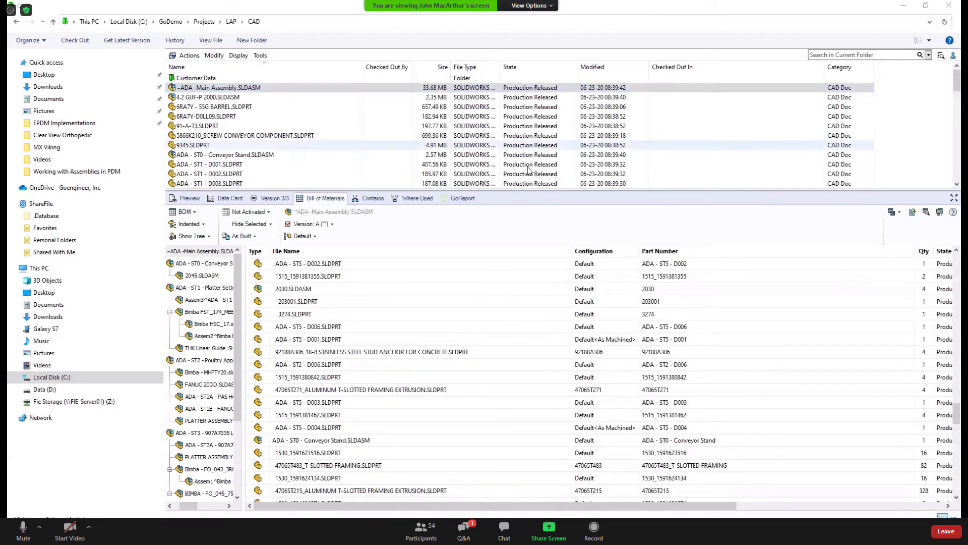
{"action": "left_click", "coordinate": [322, 226]}
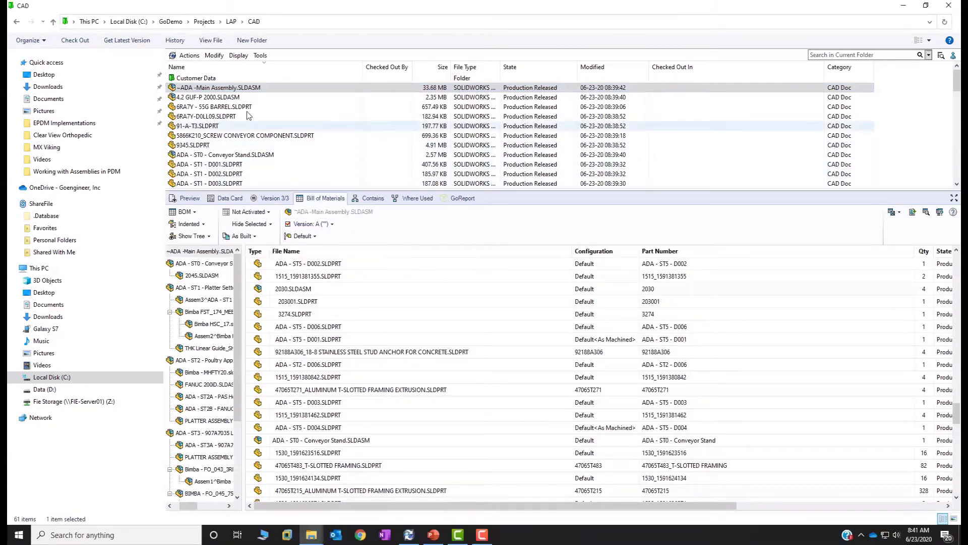
Step: Display the history of ~ADA -Main Assembly.SLDASM to examine its check-ins, transitions and revisions
{"action": "left_click", "coordinate": [225, 88]}
{"action": "right_click", "coordinate": [225, 89]}
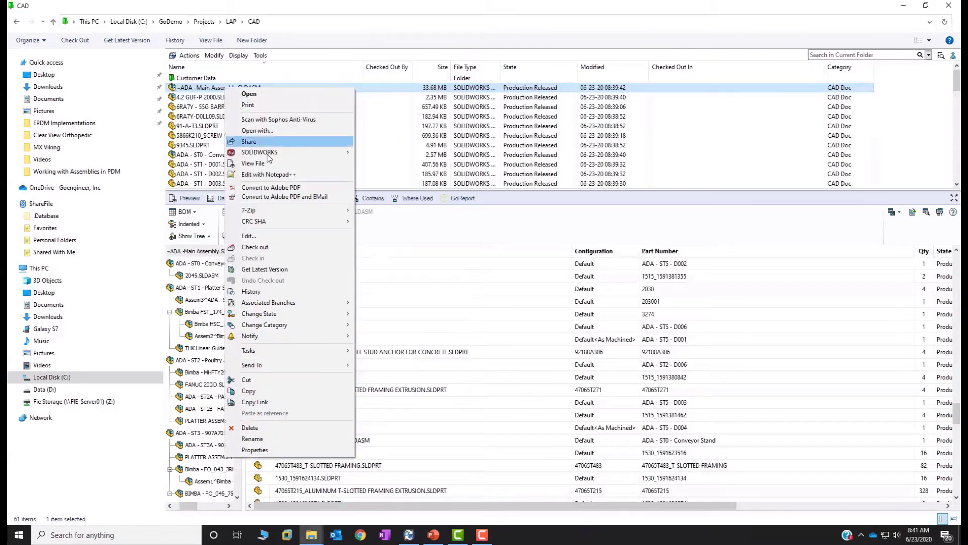
{"action": "left_click", "coordinate": [275, 292]}
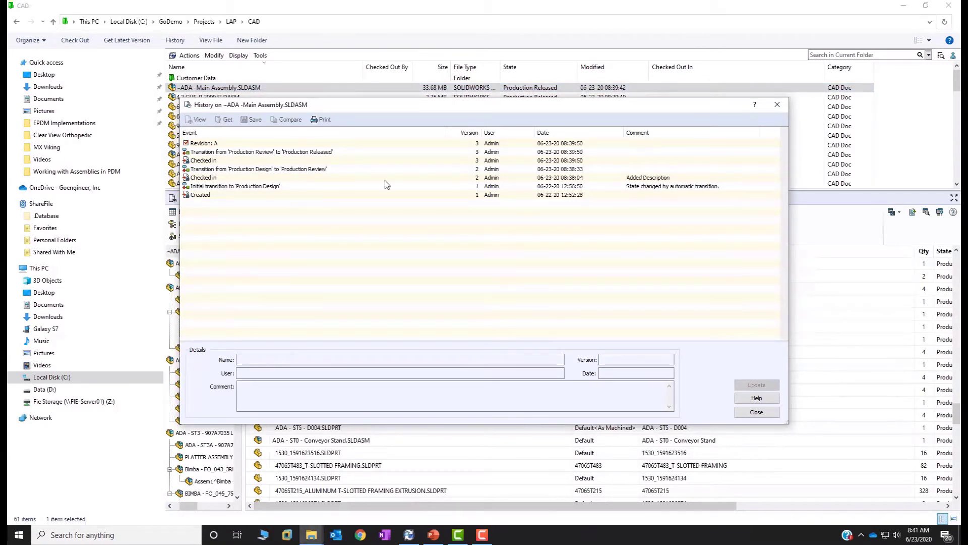
Step: Examine the details of the initial transition to 'Production Design' in the main assembly's history and close the history
{"action": "left_click", "coordinate": [222, 188]}
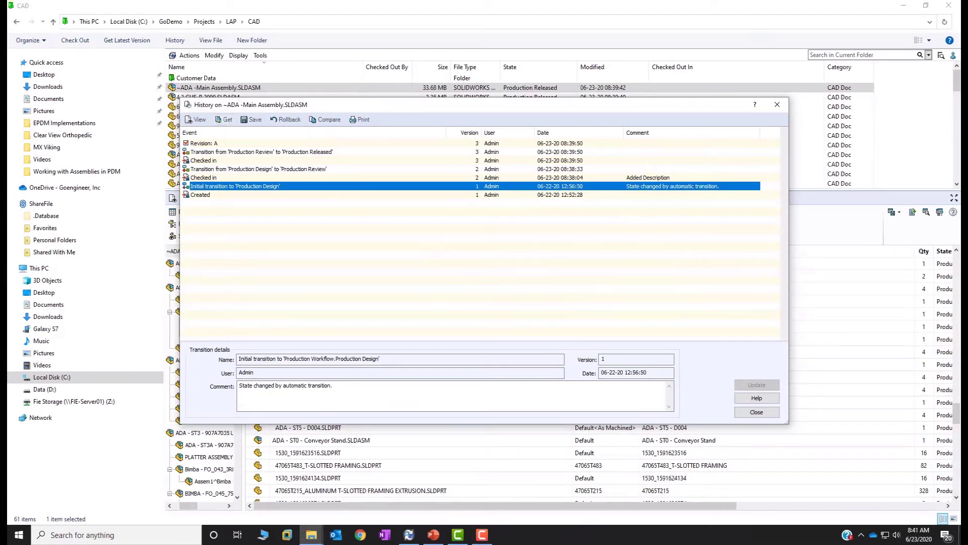
{"action": "left_click", "coordinate": [776, 105]}
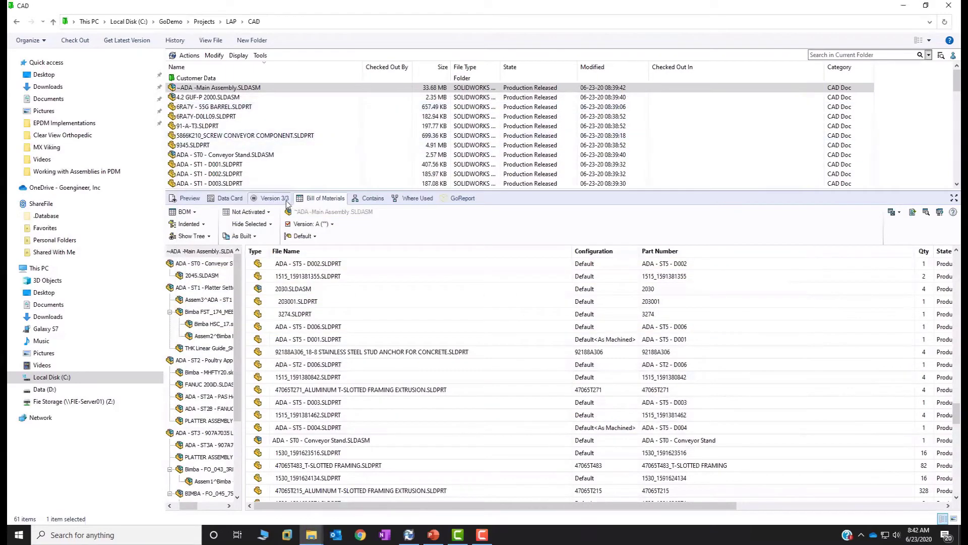
Step: From the main assembly's contained files under ADA - ST0 - Conveyor Stand.SLDASM, browse to 47065T215_ALUMINUM T-SLOTTED FRAMING EXTRUSION.SLDPRT in a new window
{"action": "left_click", "coordinate": [382, 202]}
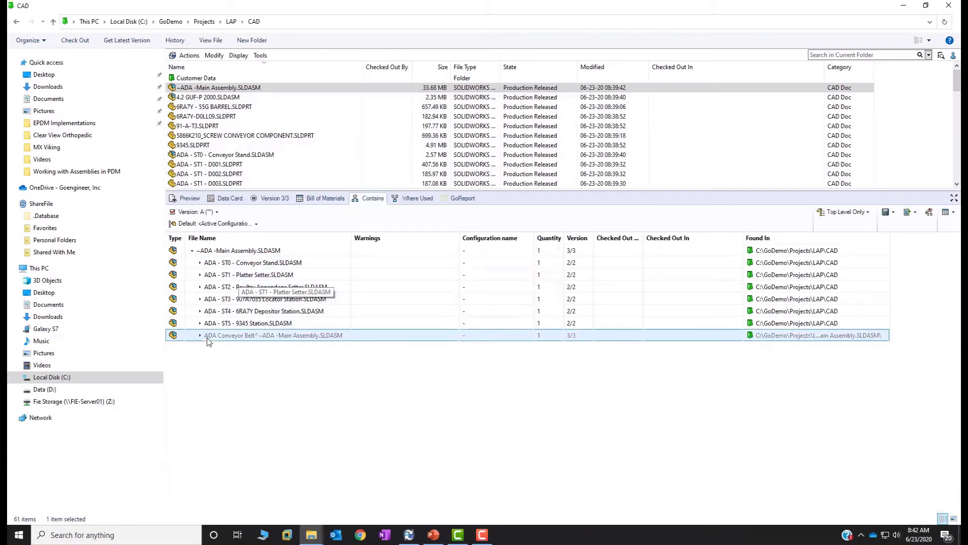
{"action": "left_click", "coordinate": [199, 262]}
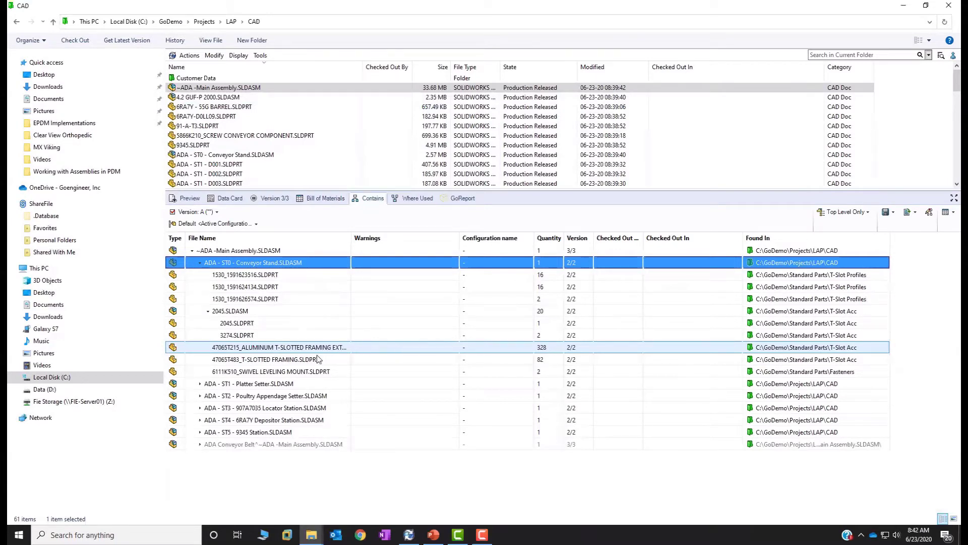
{"action": "right_click", "coordinate": [297, 351]}
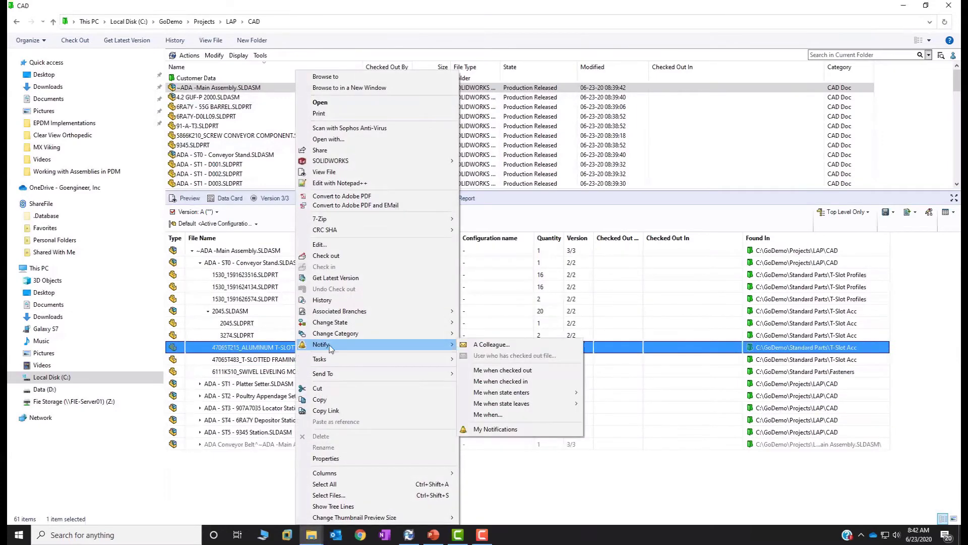
{"action": "left_click", "coordinate": [343, 89]}
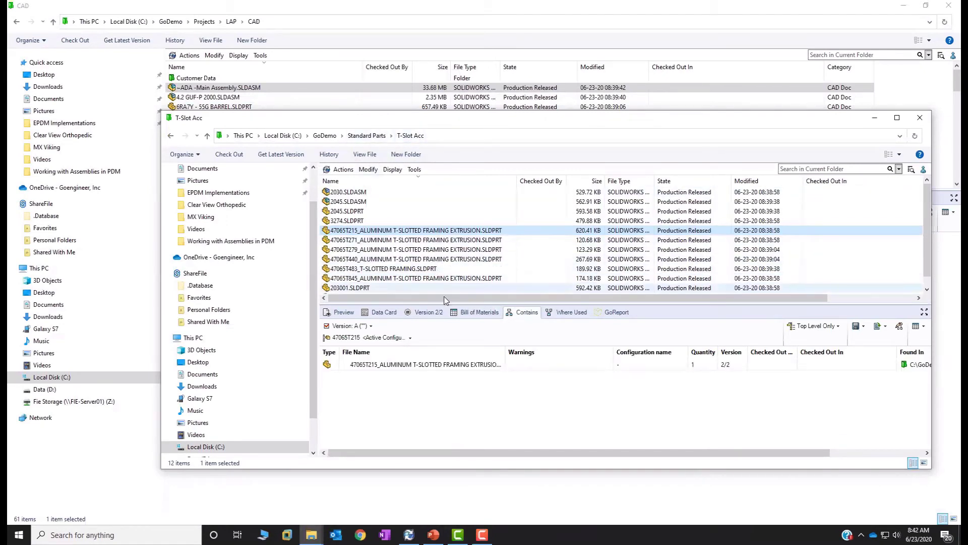
Step: Examine which assemblies use the 47065T215 aluminum T-slotted framing extrusion and close the T-Slot Acc window
{"action": "left_click", "coordinate": [568, 312]}
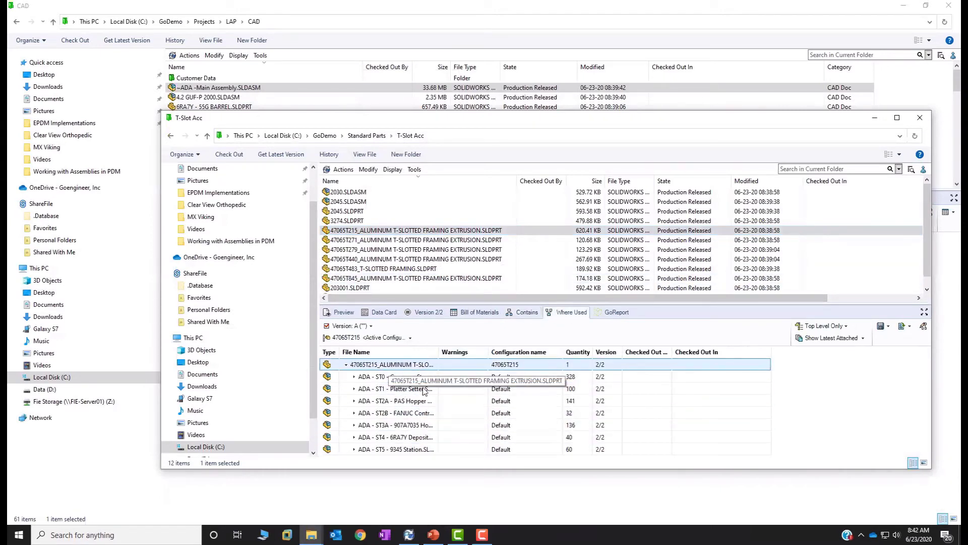
{"action": "left_click", "coordinate": [431, 452]}
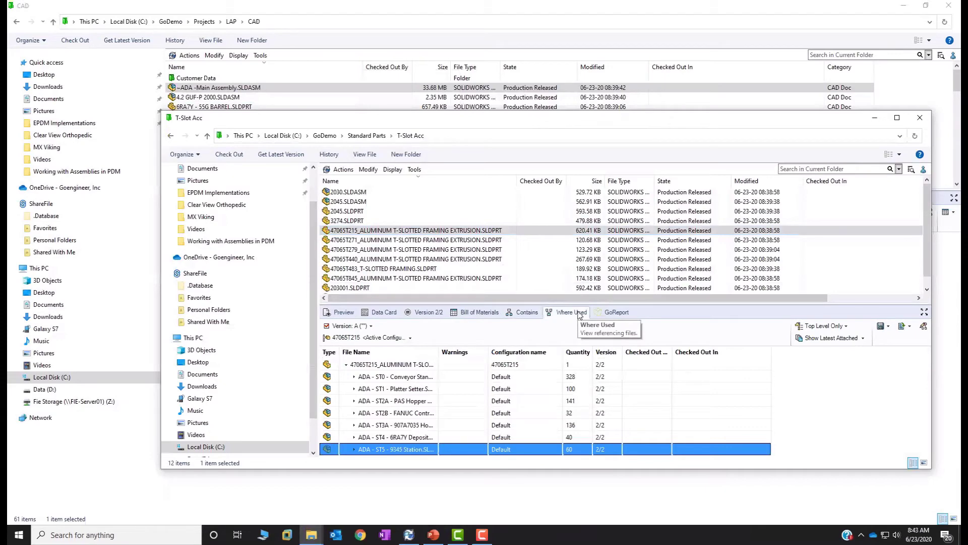
{"action": "left_click", "coordinate": [919, 119]}
Step: In the Projects folder, create a project numbered LAP2 and named Large Assembly 2, with a project manager assigned
{"action": "left_click", "coordinate": [232, 21]}
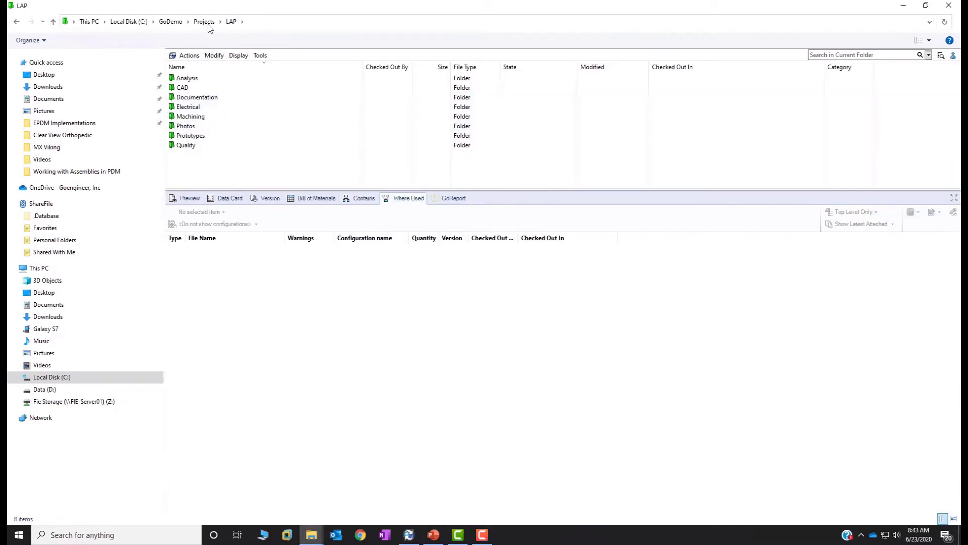
{"action": "double_click", "coordinate": [256, 139]}
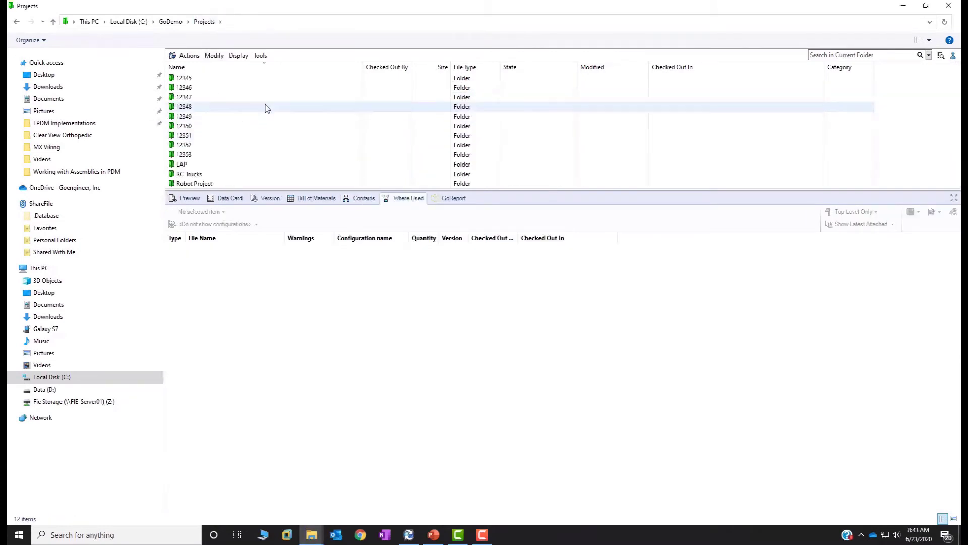
{"action": "right_click", "coordinate": [572, 134]}
{"action": "mouse_move", "coordinate": [617, 212]}
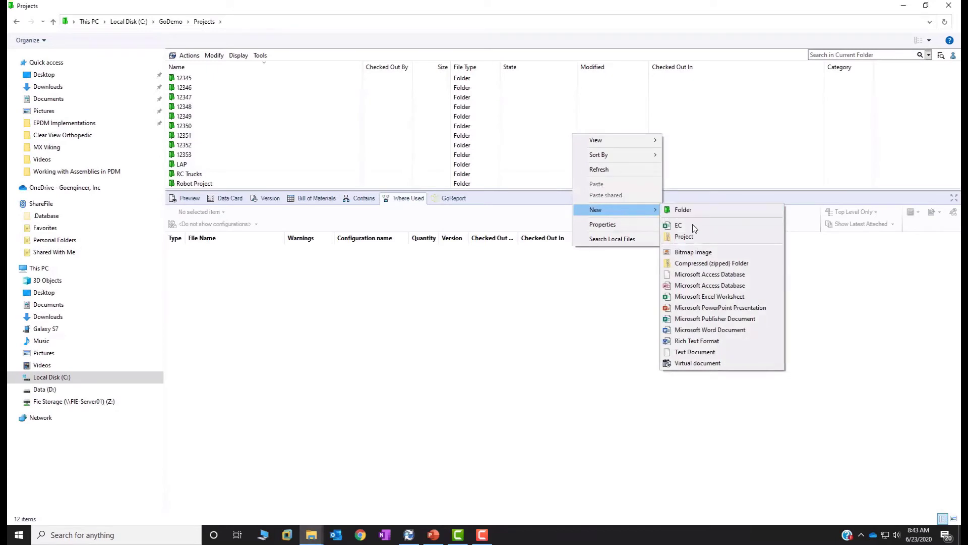
{"action": "left_click", "coordinate": [705, 242]}
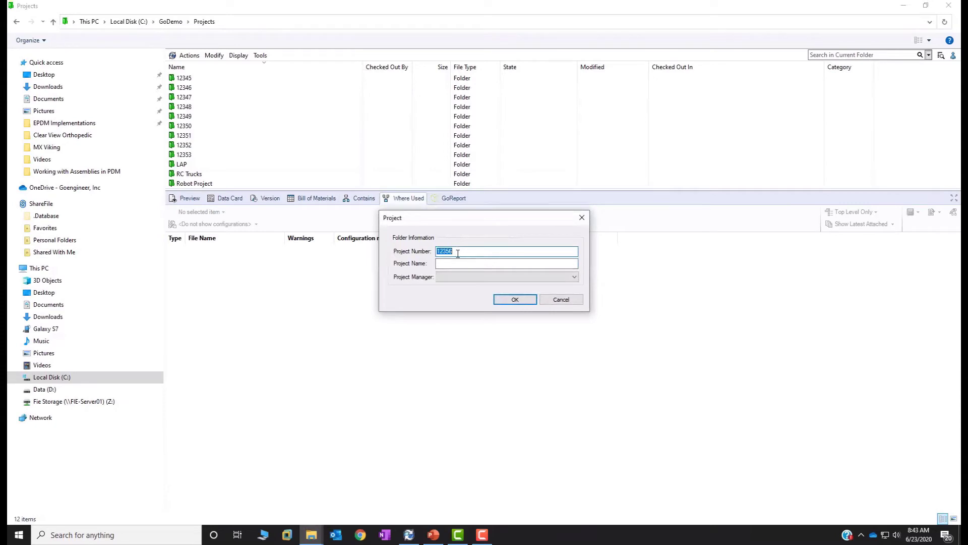
{"action": "type", "text": "LAP2"}
{"action": "left_click", "coordinate": [444, 263]}
{"action": "left_click", "coordinate": [528, 278]}
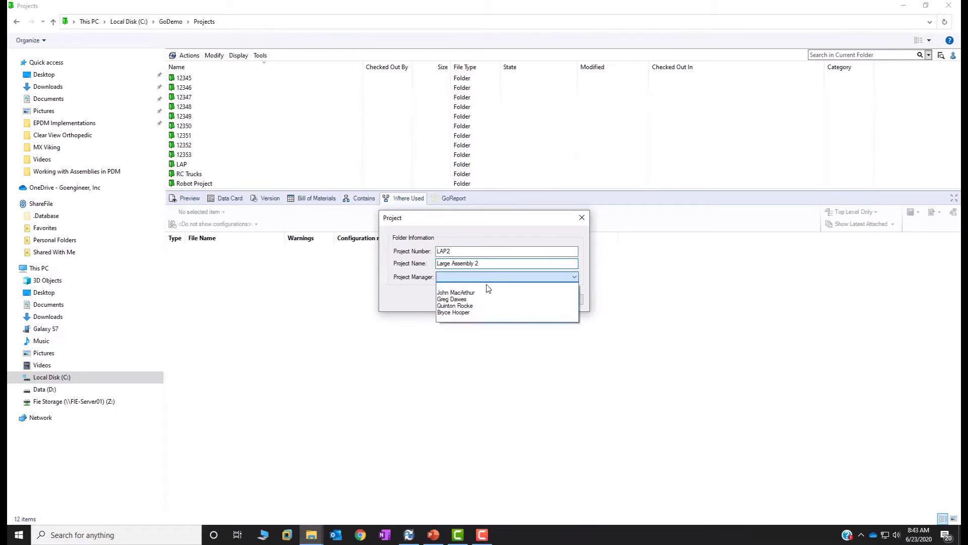
{"action": "left_click", "coordinate": [476, 294]}
{"action": "left_click", "coordinate": [516, 298]}
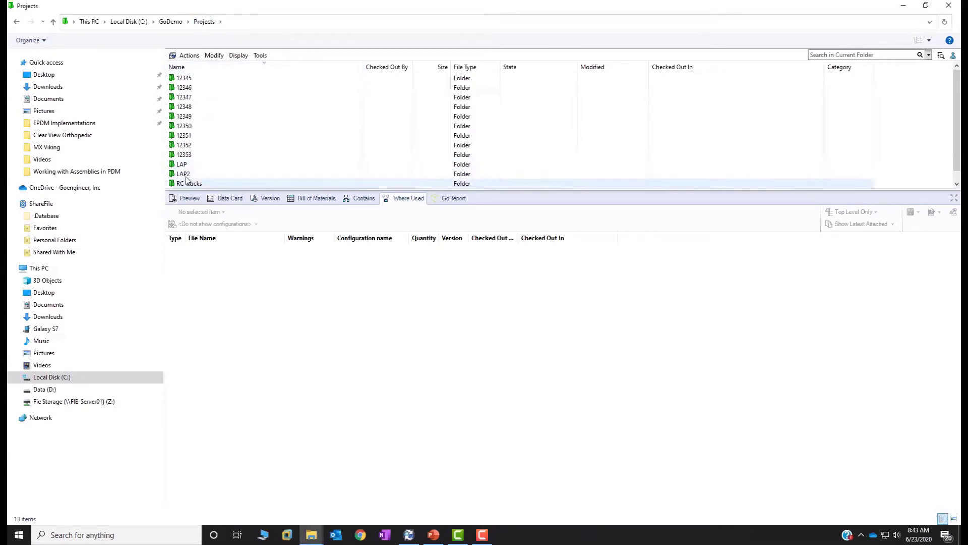
Step: Look through the new LAP2 project's subfolders, including its CAD folder, and return to the Projects folder
{"action": "double_click", "coordinate": [183, 174]}
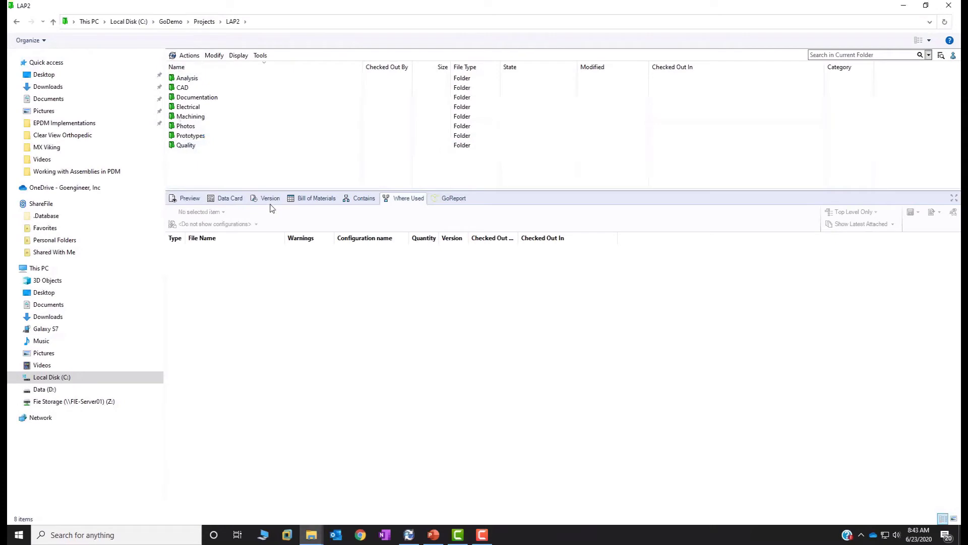
{"action": "double_click", "coordinate": [182, 87]}
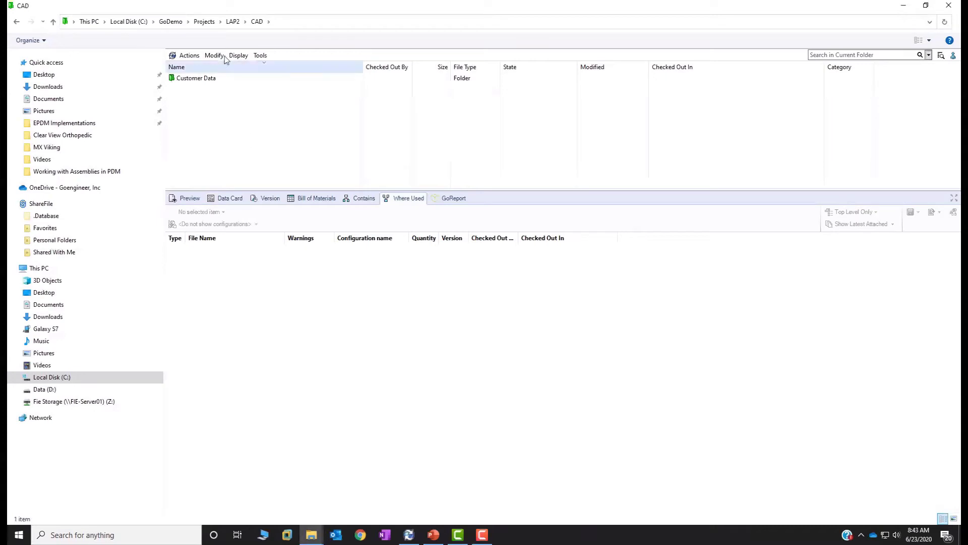
{"action": "left_click", "coordinate": [203, 22]}
Step: Set up a Copy Tree of ~ADA -Main Assembly.SLDASM from LAP's CAD folder with C:\GoDemo\Projects\LAP2\CAD as the default destination
{"action": "double_click", "coordinate": [182, 164]}
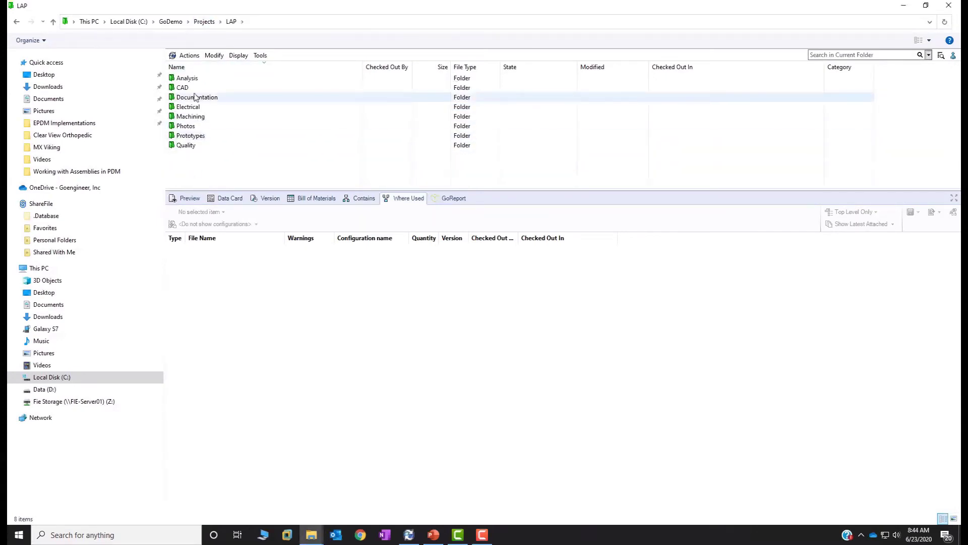
{"action": "double_click", "coordinate": [182, 87]}
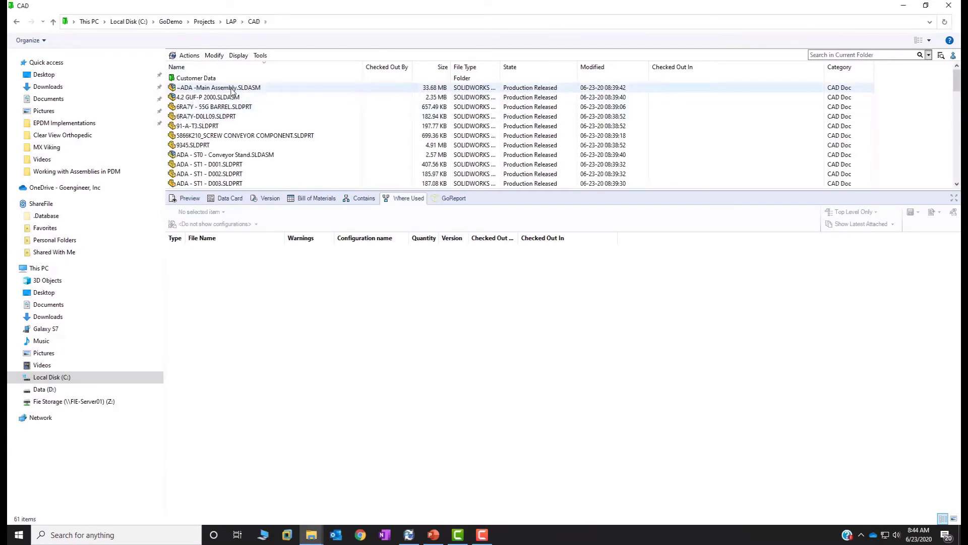
{"action": "left_click", "coordinate": [232, 89]}
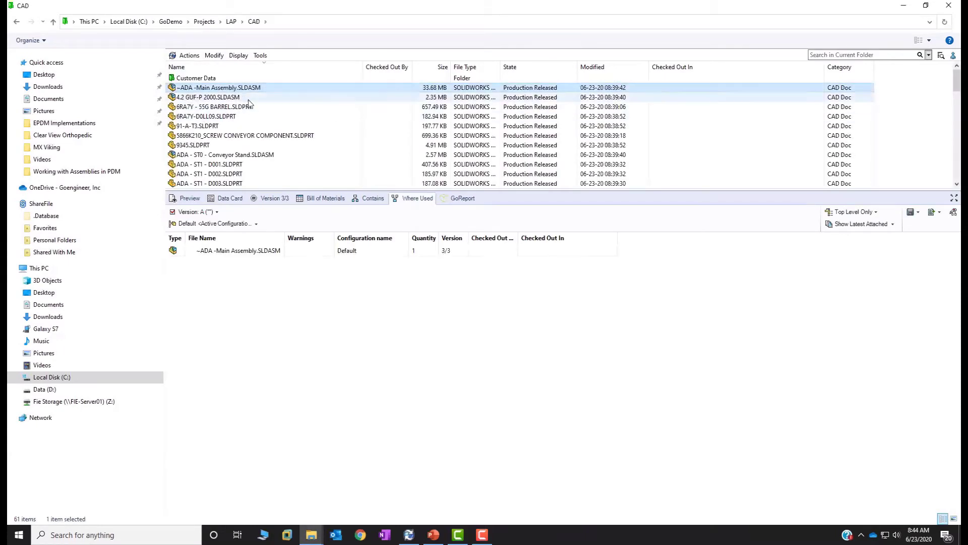
{"action": "left_click", "coordinate": [260, 55]}
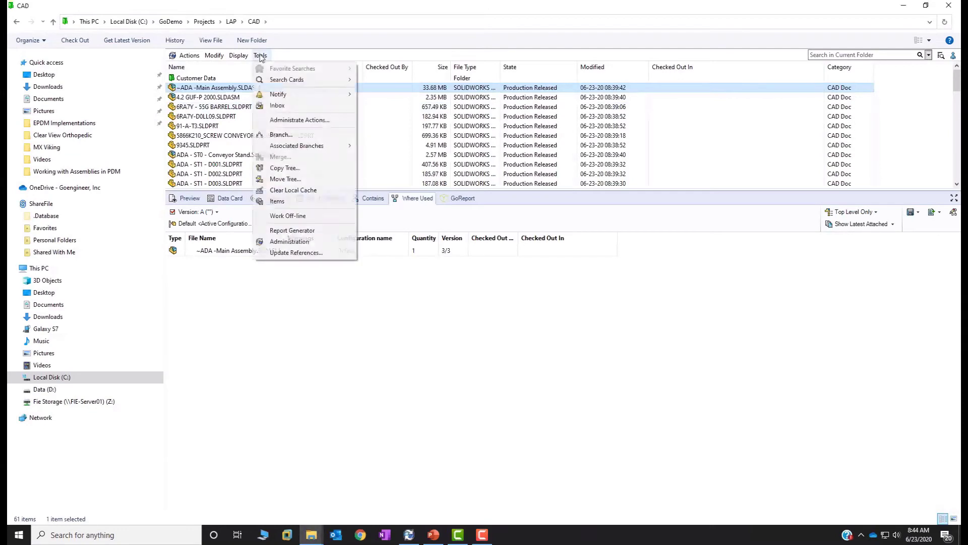
{"action": "left_click", "coordinate": [310, 172]}
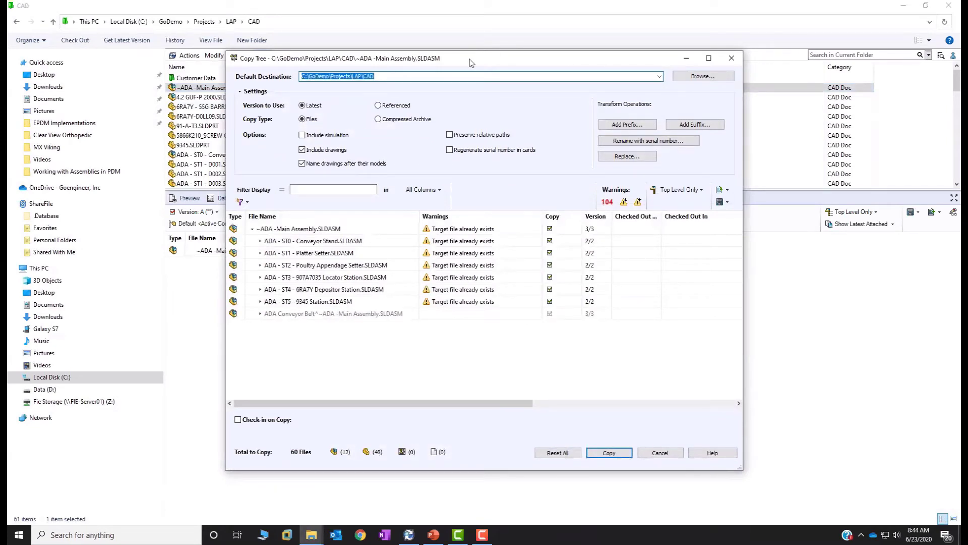
{"action": "left_click", "coordinate": [700, 76]}
{"action": "left_click", "coordinate": [427, 92]}
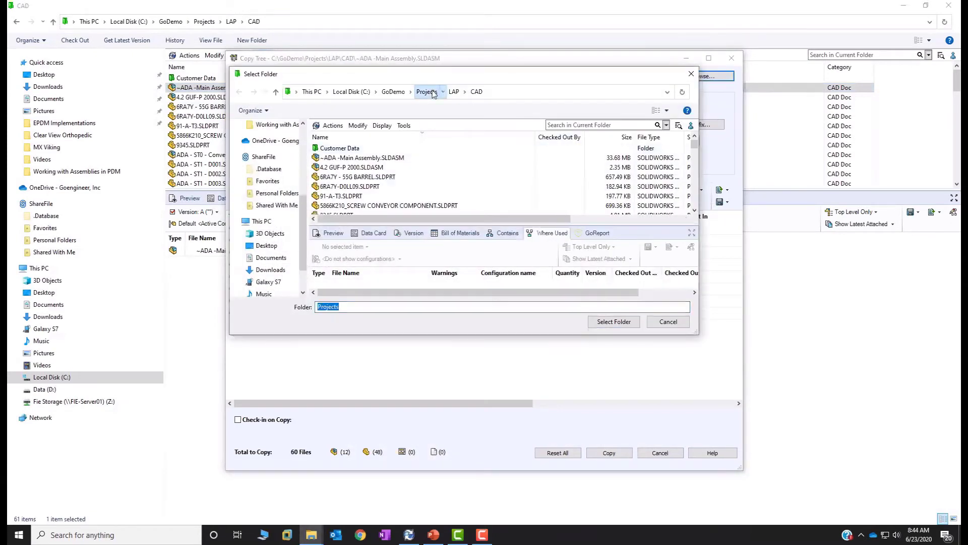
{"action": "double_click", "coordinate": [329, 187]}
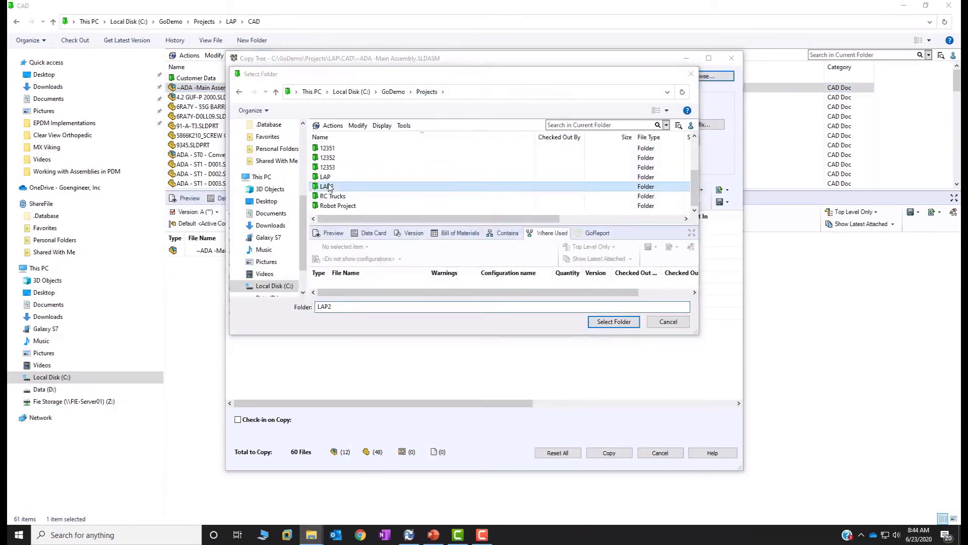
{"action": "left_click", "coordinate": [332, 159]}
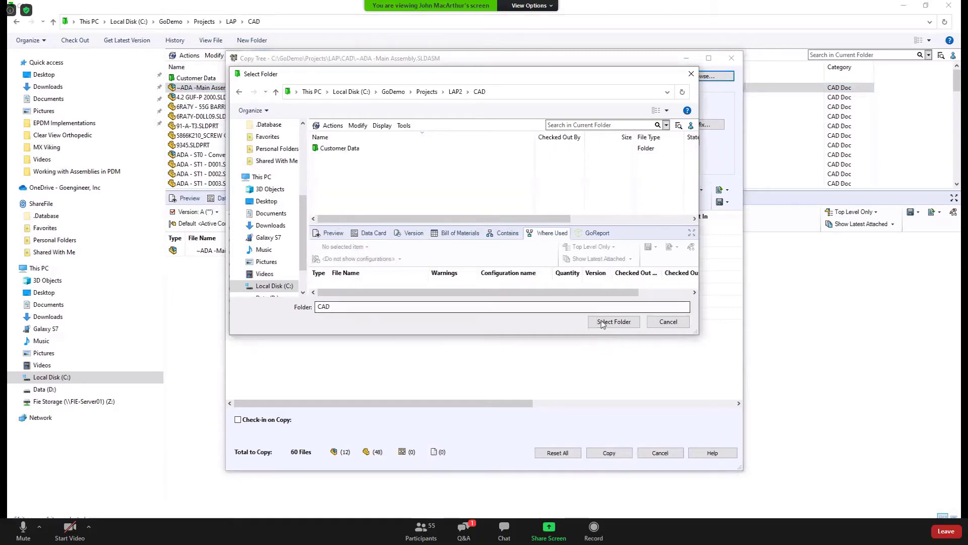
{"action": "left_click", "coordinate": [614, 322]}
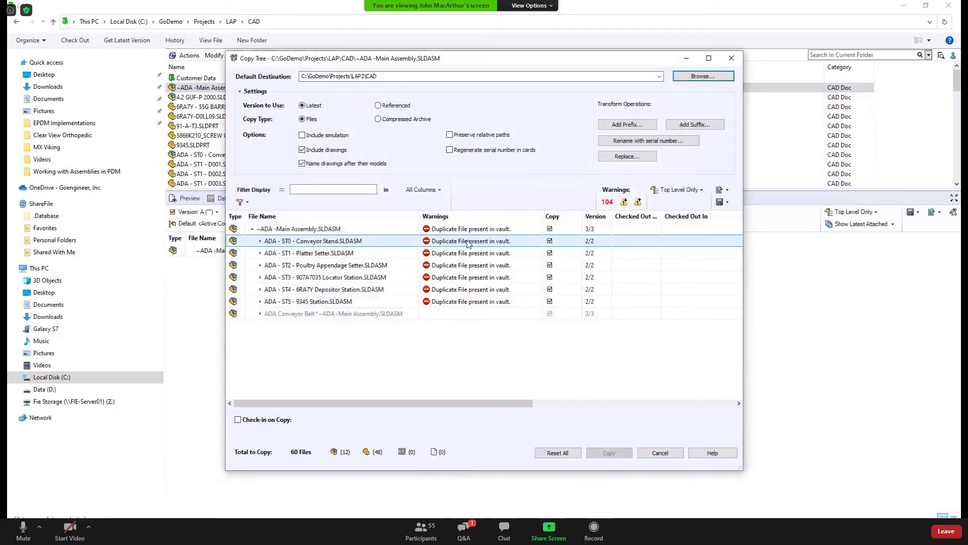
Step: Replace ADA with AADA in the file names of all files in the copy tree and check the target file names
{"action": "left_click", "coordinate": [460, 230]}
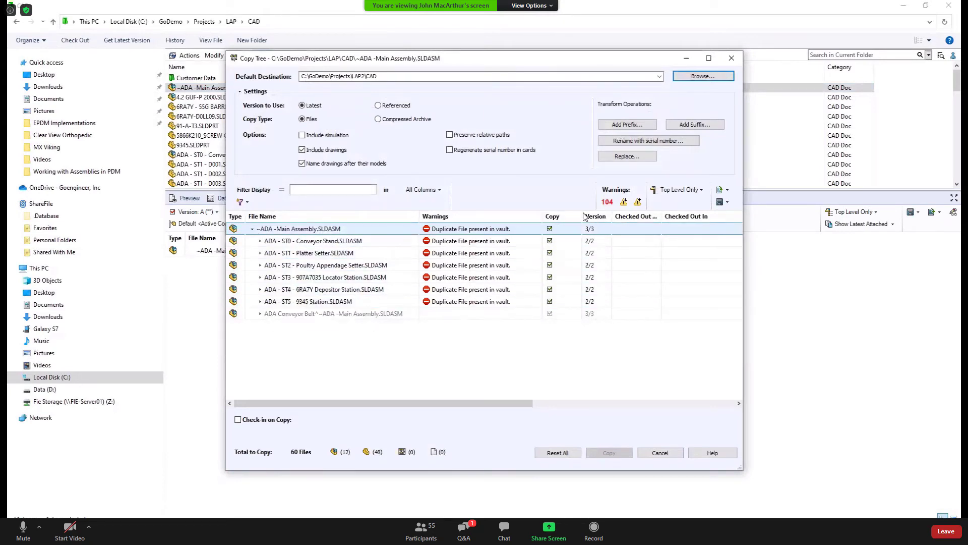
{"action": "left_click", "coordinate": [627, 156]}
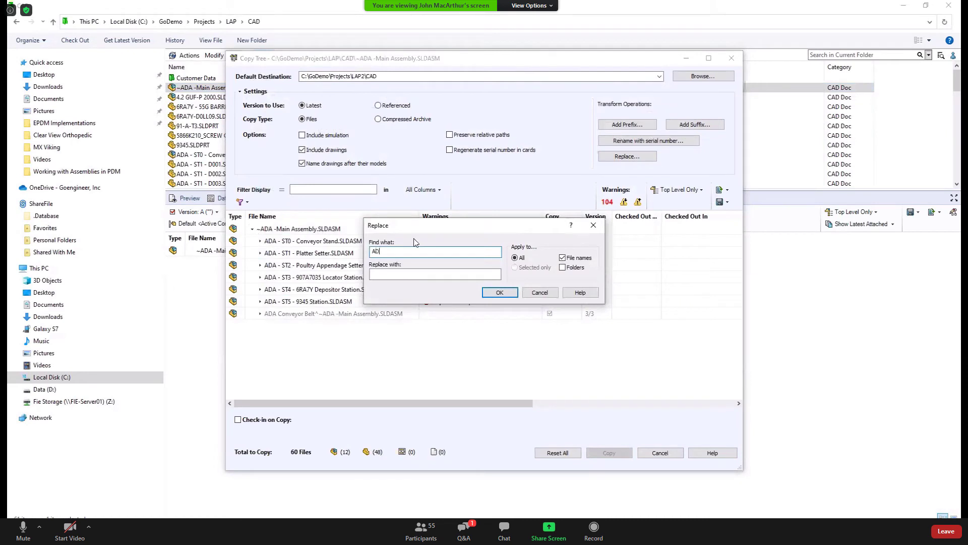
{"action": "left_click", "coordinate": [405, 274]}
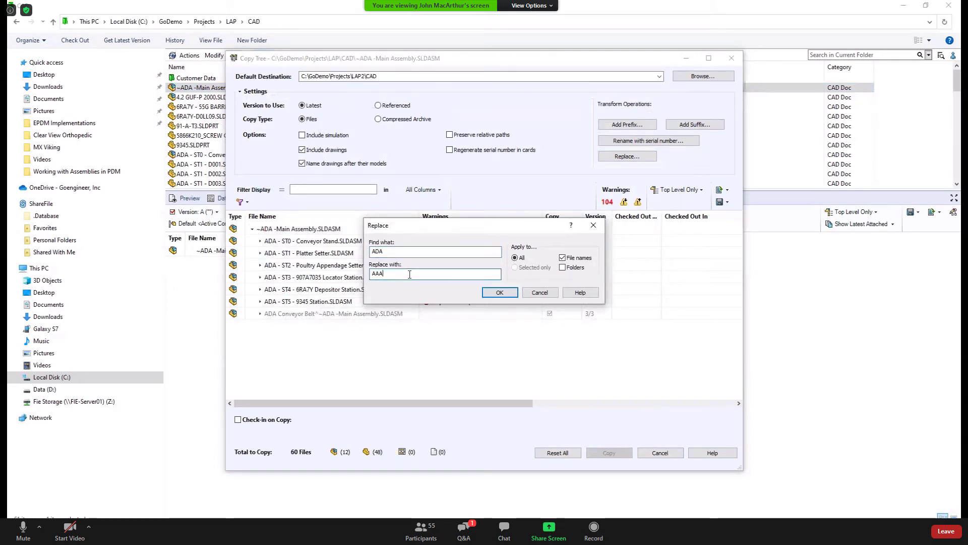
{"action": "key", "text": "BackSpace"}
{"action": "left_click", "coordinate": [504, 294]}
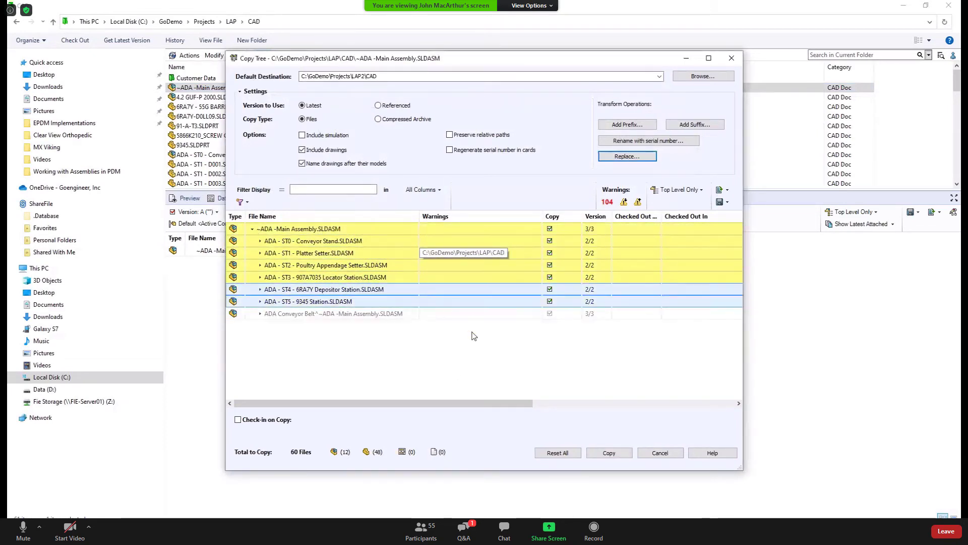
{"action": "left_click_drag", "start_coordinate": [467, 403], "coordinate": [671, 407]}
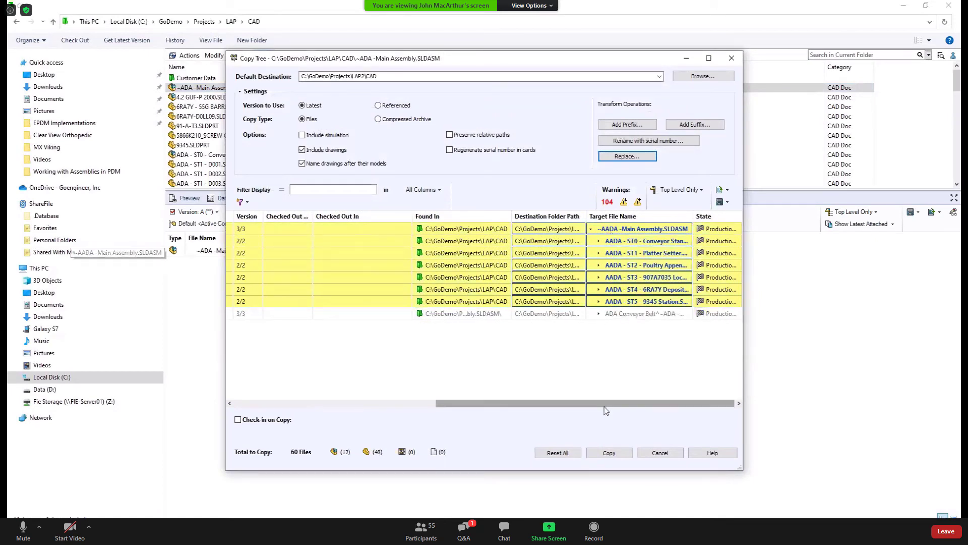
{"action": "left_click_drag", "start_coordinate": [614, 404], "coordinate": [393, 407]}
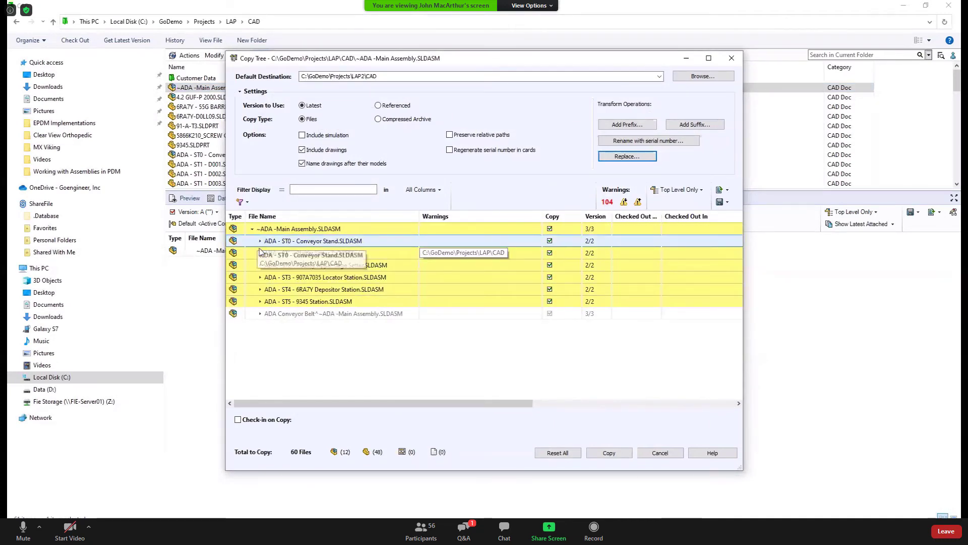
Step: Expand ADA - ST5 - 9345 Station.SLDASM in the copy tree and examine which of its components are included in or excluded from copying
{"action": "left_click", "coordinate": [259, 314]}
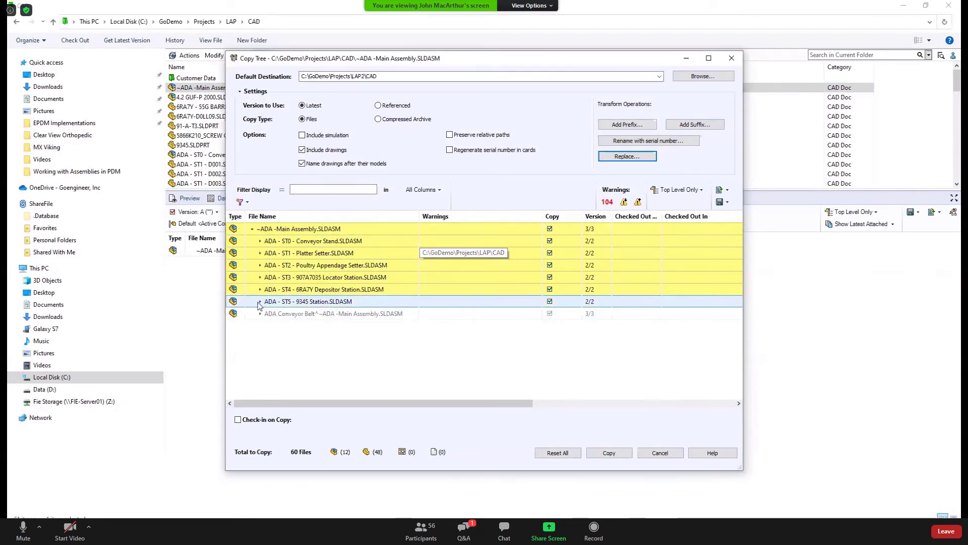
{"action": "scroll", "coordinate": [460, 334], "scroll_direction": "down", "scroll_amount": 5}
{"action": "scroll", "coordinate": [464, 334], "scroll_direction": "down", "scroll_amount": 6}
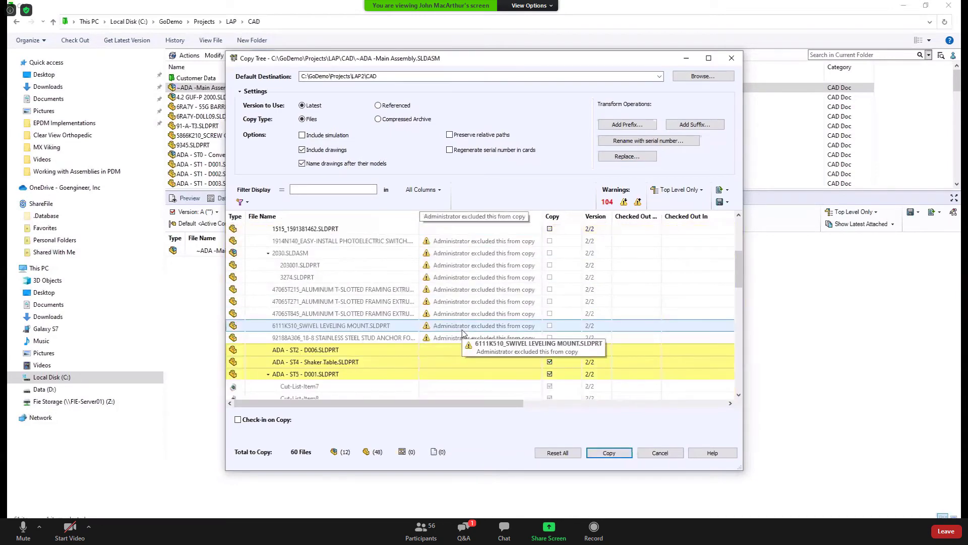
{"action": "scroll", "coordinate": [465, 333], "scroll_direction": "up", "scroll_amount": 5}
{"action": "scroll", "coordinate": [463, 331], "scroll_direction": "up", "scroll_amount": 2}
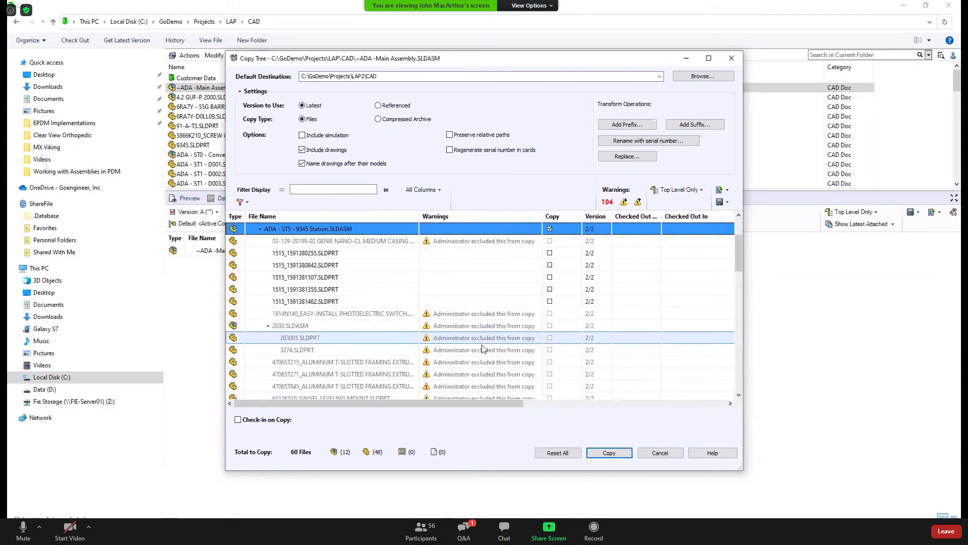
{"action": "scroll", "coordinate": [478, 328], "scroll_direction": "down", "scroll_amount": 2}
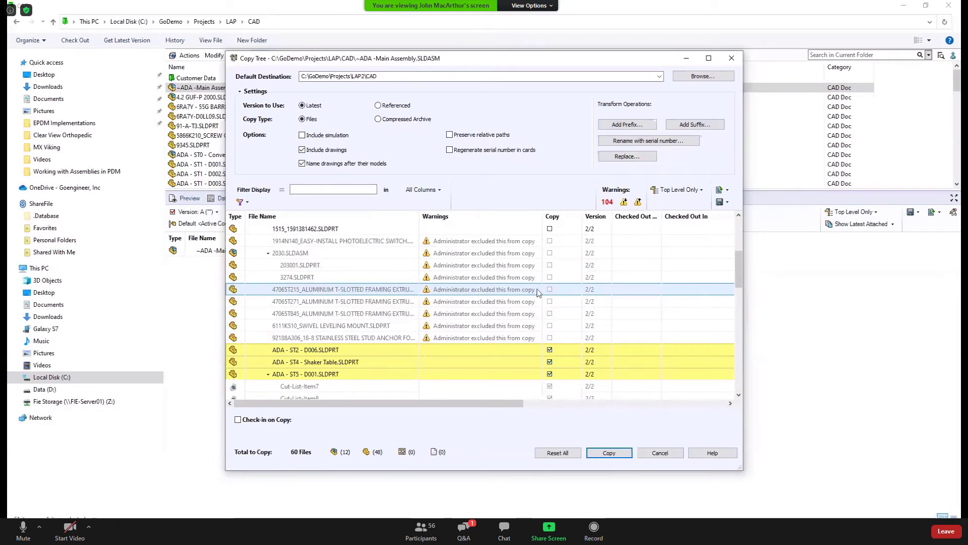
Step: Find the duplicate PLATTER ASSEMBLY-7.99.SLDASM in the copy tree and set its target file name to PLATTER ASSEMBLY-7.99-2.SLDASM
{"action": "scroll", "coordinate": [538, 292], "scroll_direction": "down", "scroll_amount": 2}
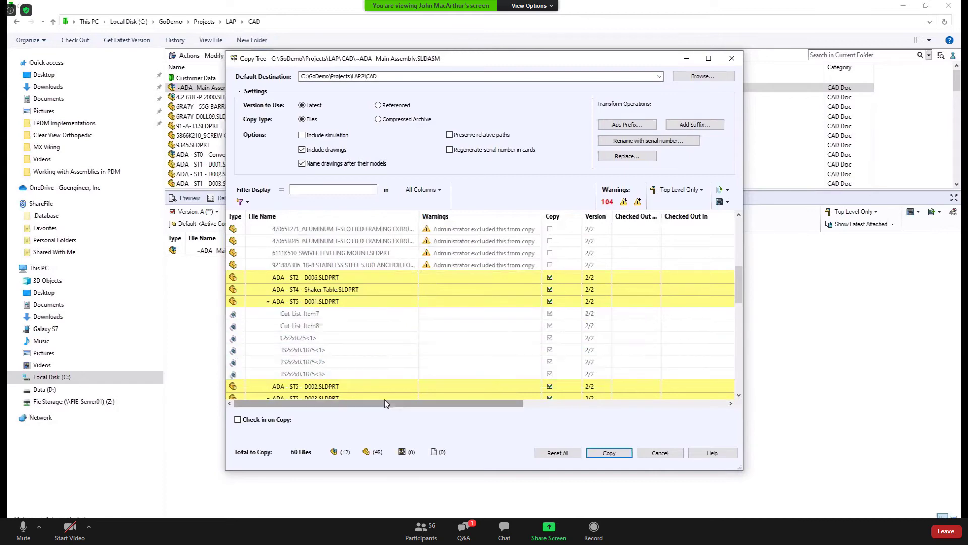
{"action": "left_click_drag", "start_coordinate": [384, 401], "coordinate": [373, 384]}
{"action": "scroll", "coordinate": [384, 329], "scroll_direction": "down", "scroll_amount": 10}
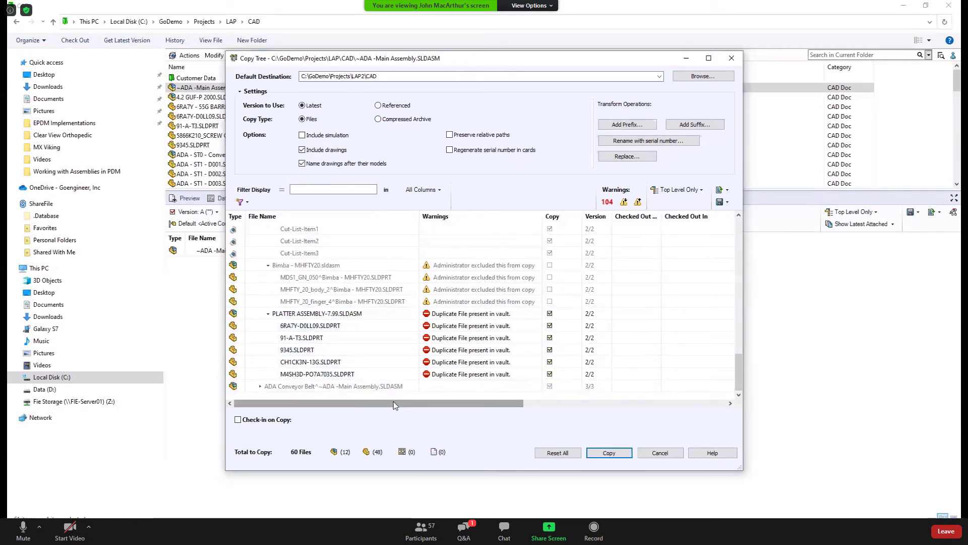
{"action": "left_click_drag", "start_coordinate": [392, 401], "coordinate": [596, 402]}
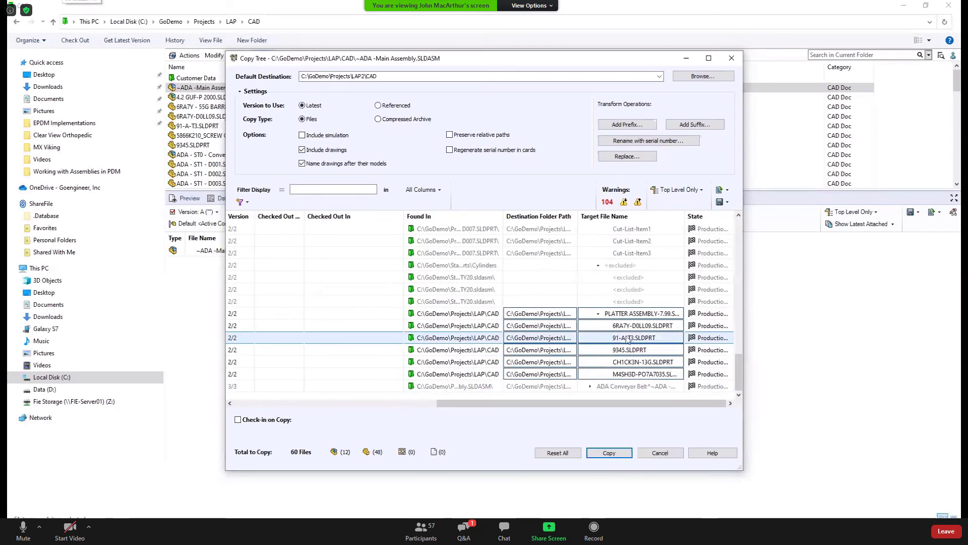
{"action": "left_click", "coordinate": [656, 314]}
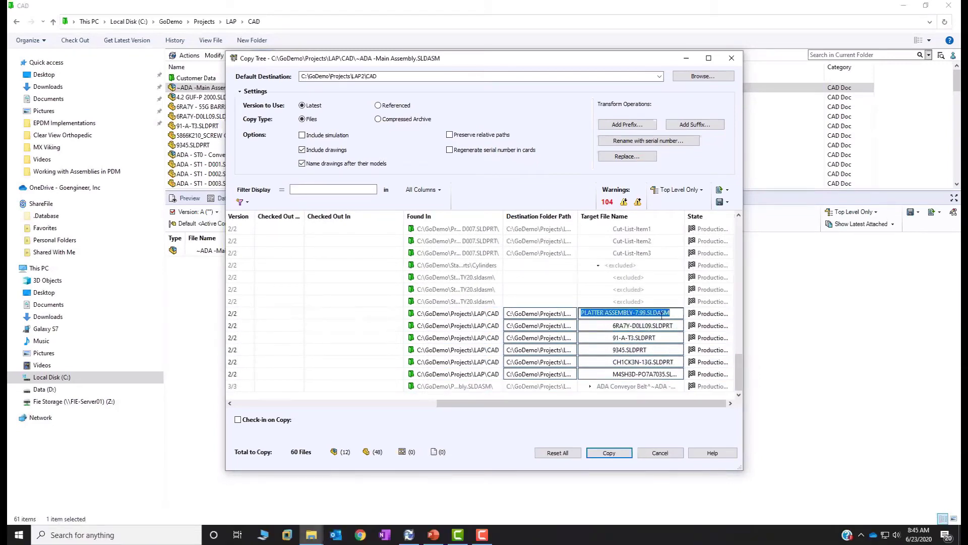
{"action": "left_click", "coordinate": [647, 313]}
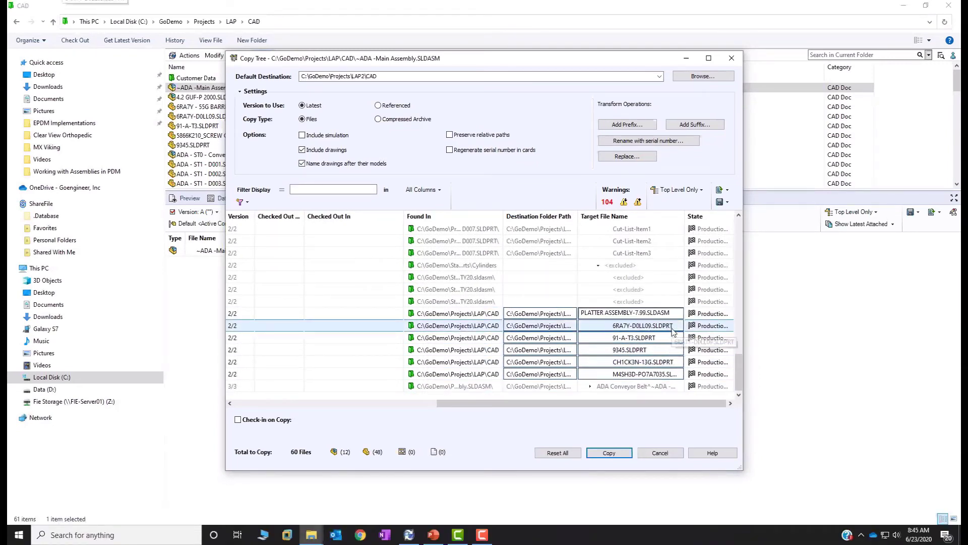
{"action": "type", "text": "-2"}
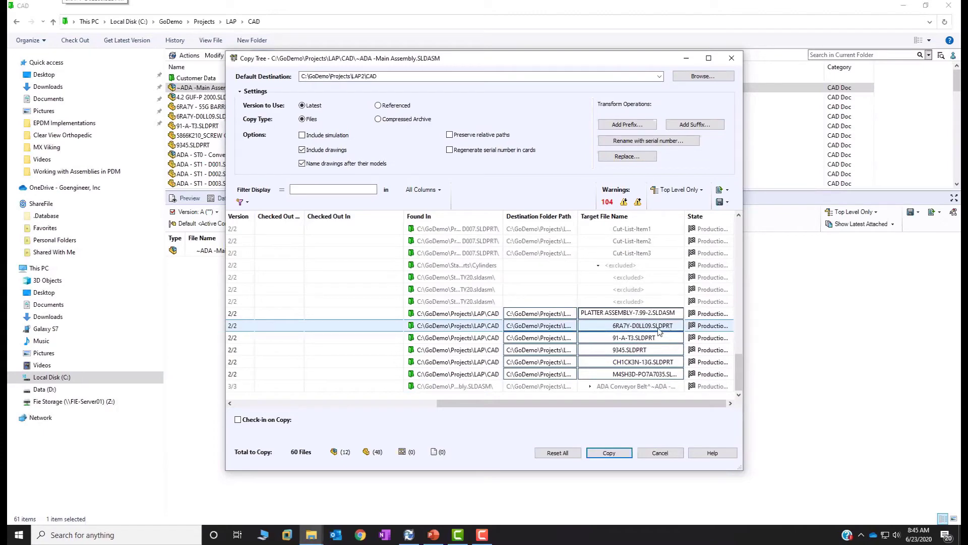
Step: Set the target file name of the platter assembly's 6RA7Y-D0LL09.SLDPRT to 6RA7Y-D0LL09-2.SLDPRT
{"action": "left_click", "coordinate": [653, 325]}
{"action": "scroll", "coordinate": [650, 343], "scroll_direction": "down", "scroll_amount": 10}
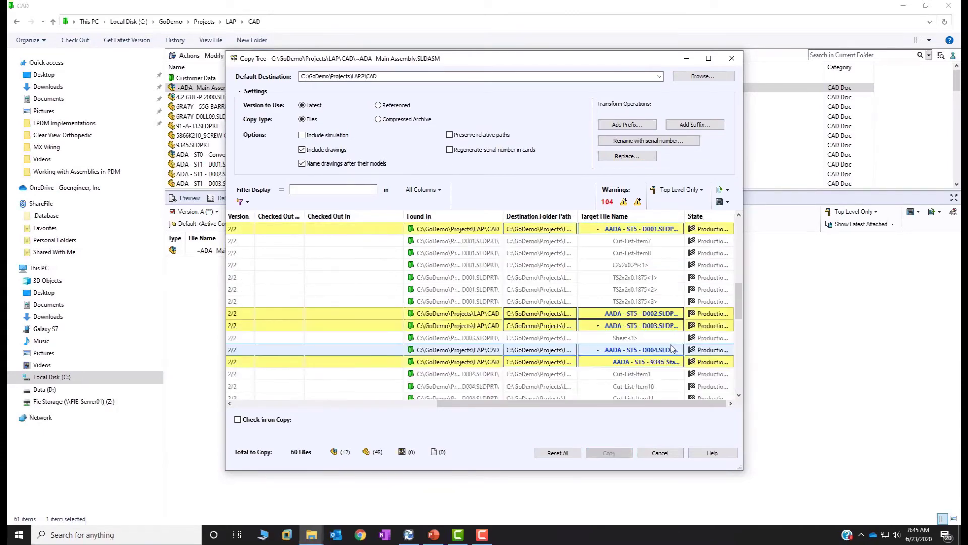
{"action": "left_click", "coordinate": [637, 326]}
{"action": "left_click", "coordinate": [636, 326]}
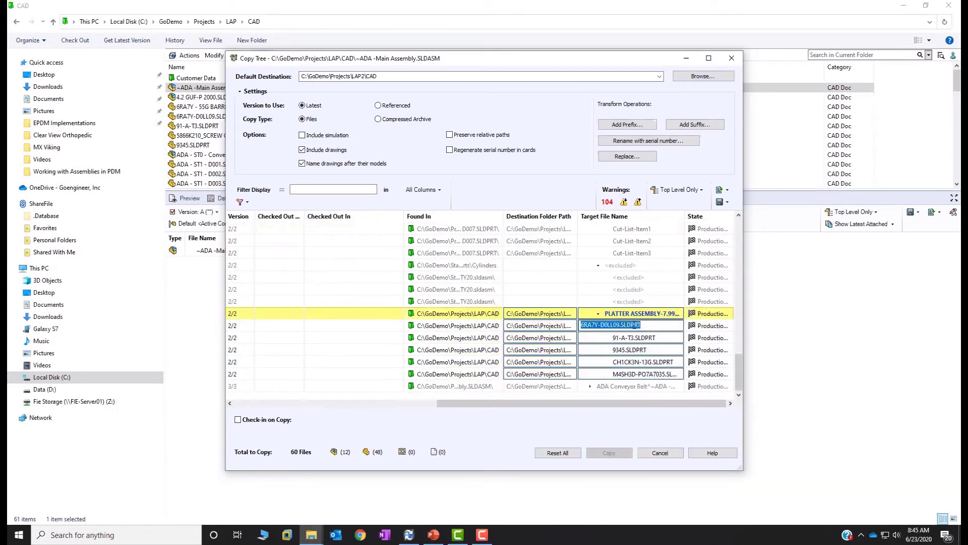
{"action": "left_click", "coordinate": [620, 325]}
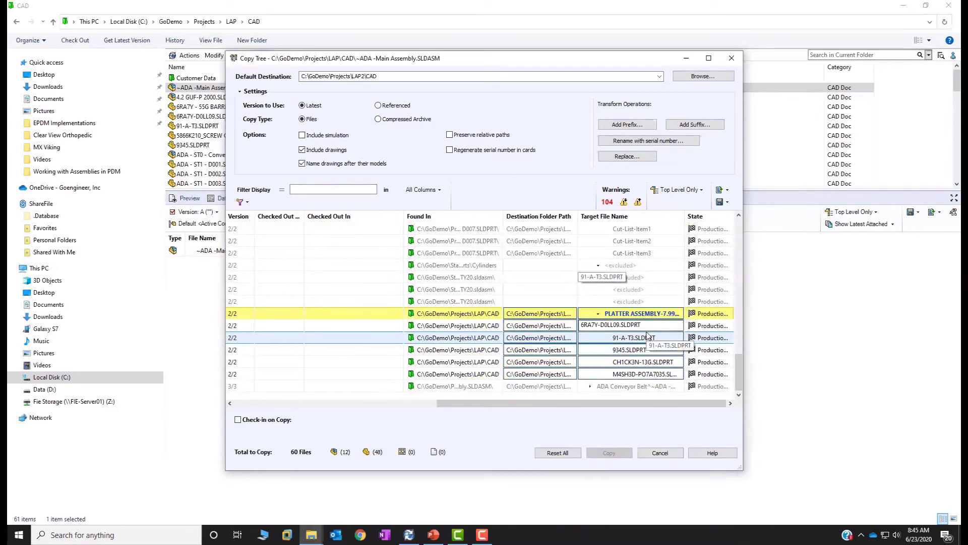
{"action": "type", "text": "-2"}
Step: Set the target file name of the platter assembly's 91-A-T3.SLDPRT to 91-A-T3-2.SLDPRT
{"action": "left_click", "coordinate": [648, 336]}
{"action": "scroll", "coordinate": [646, 348], "scroll_direction": "up", "scroll_amount": 5}
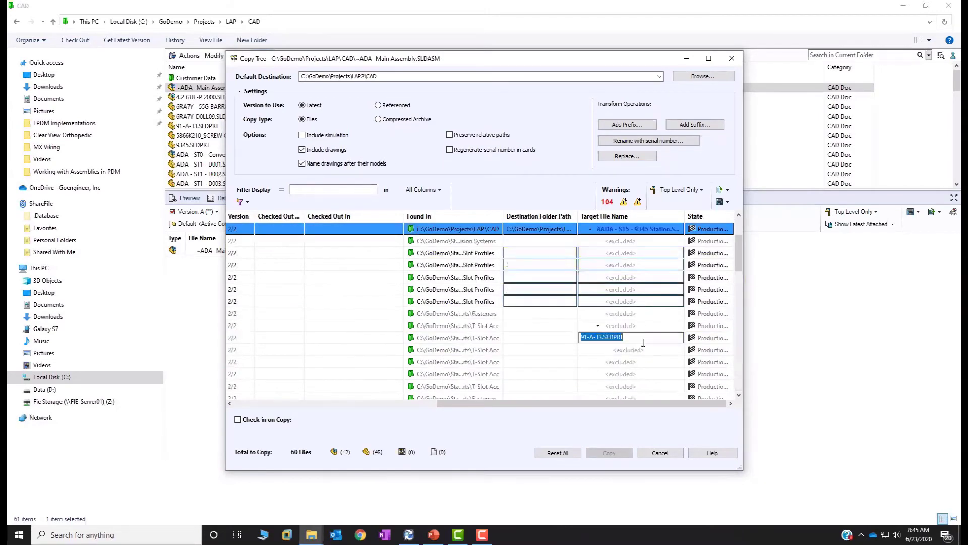
{"action": "scroll", "coordinate": [646, 361], "scroll_direction": "down", "scroll_amount": 3}
{"action": "left_click", "coordinate": [646, 338]}
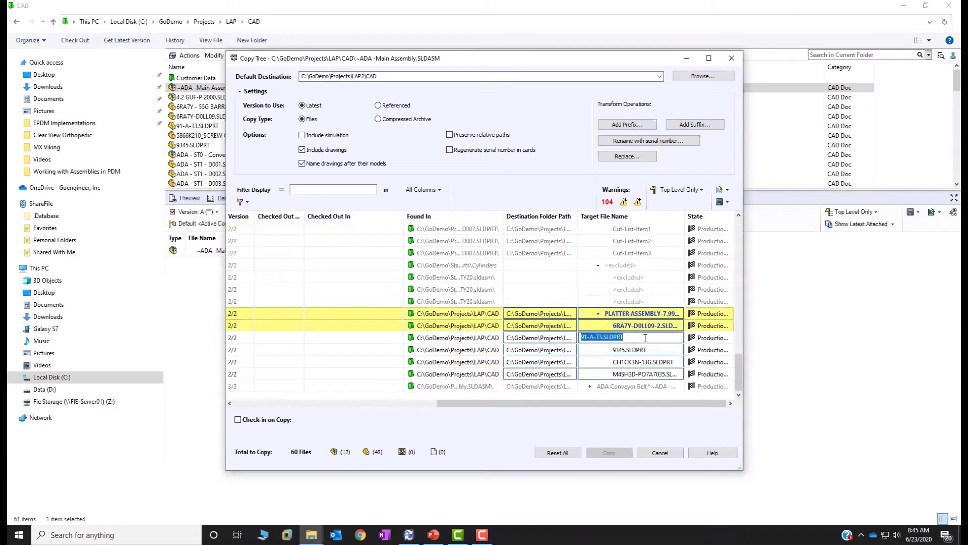
{"action": "left_click", "coordinate": [603, 337]}
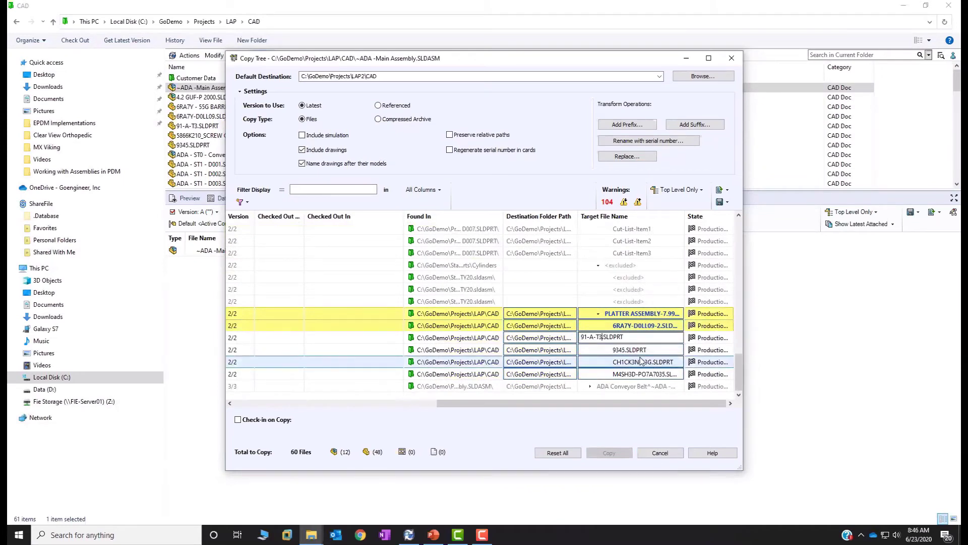
{"action": "type", "text": "-2"}
Step: Set the target file name of the platter assembly's 9345.SLDPRT to 9345-2.SLDPRT
{"action": "left_click", "coordinate": [627, 374]}
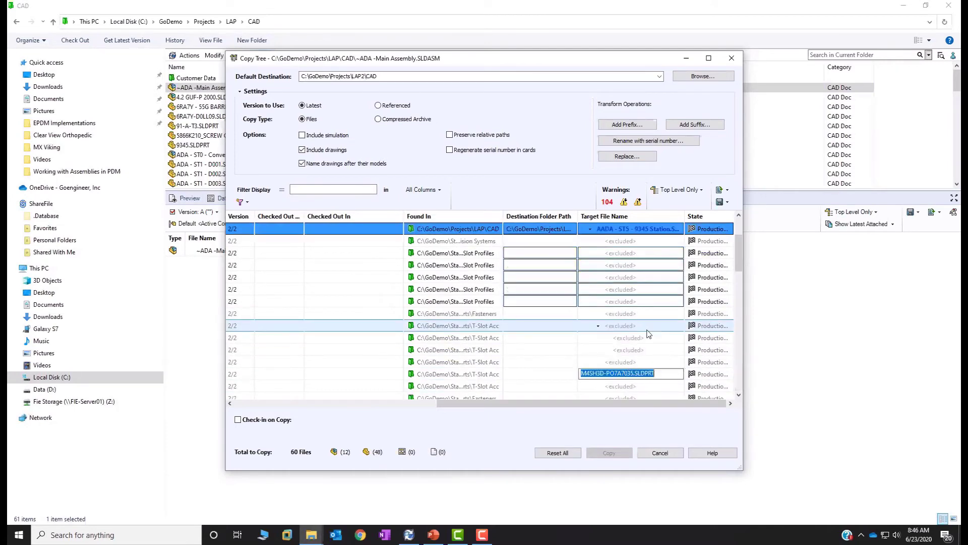
{"action": "scroll", "coordinate": [648, 334], "scroll_direction": "down", "scroll_amount": 15}
{"action": "left_click", "coordinate": [648, 350]}
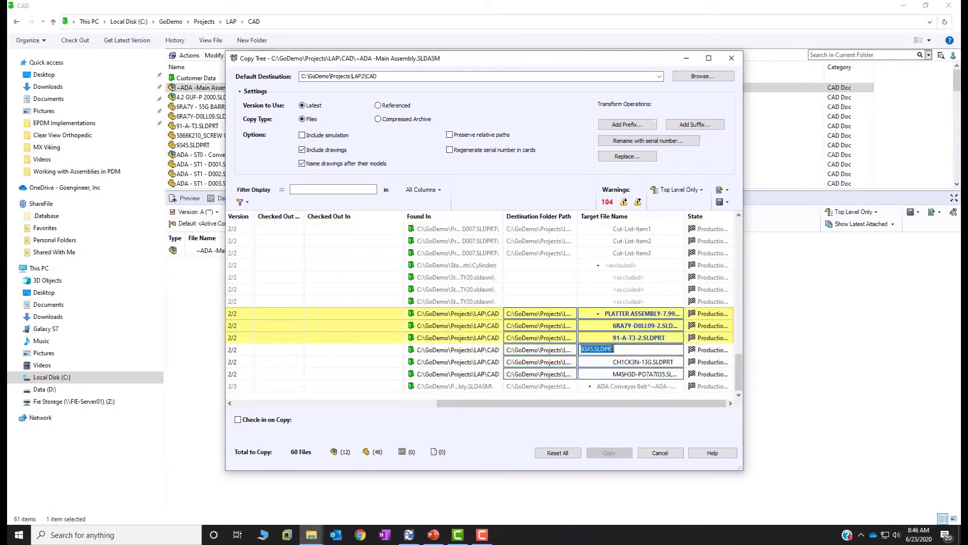
{"action": "type", "text": "-2"}
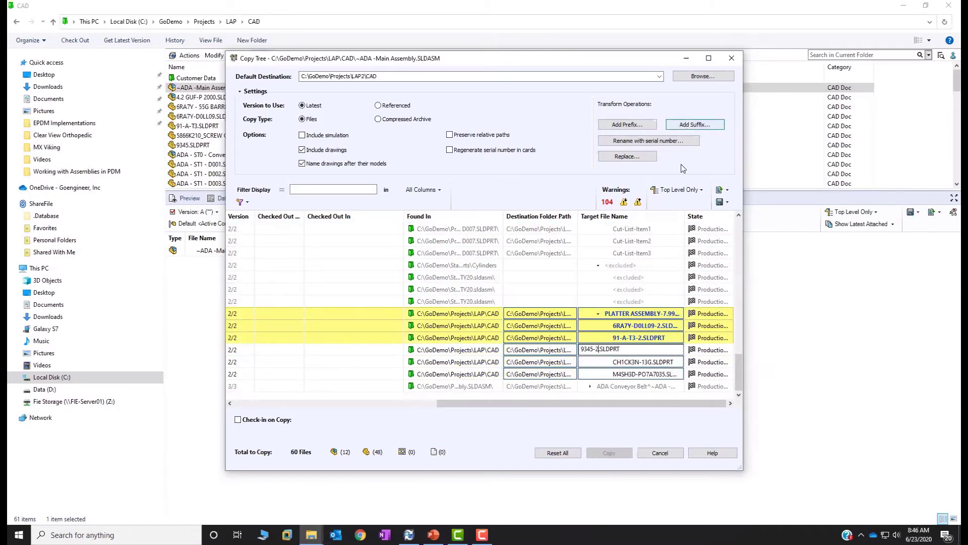
Step: Set the target file name of the platter assembly's CH1CK3N-13G.SLDPRT to CH1CK3N-13G-2.SLDPRT
{"action": "left_click", "coordinate": [638, 367]}
{"action": "scroll", "coordinate": [656, 338], "scroll_direction": "down", "scroll_amount": 15}
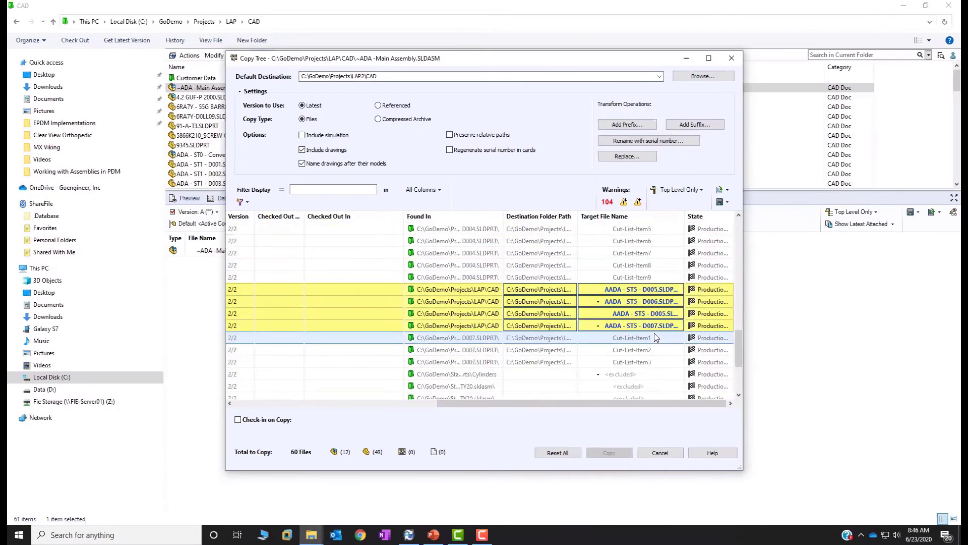
{"action": "left_click", "coordinate": [639, 363]}
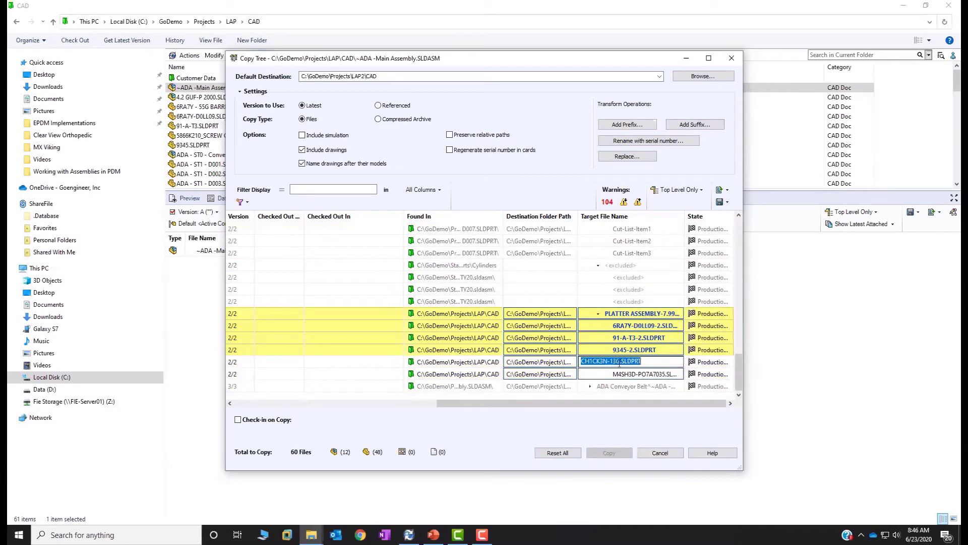
{"action": "left_click", "coordinate": [619, 362]}
{"action": "type", "text": "-2"}
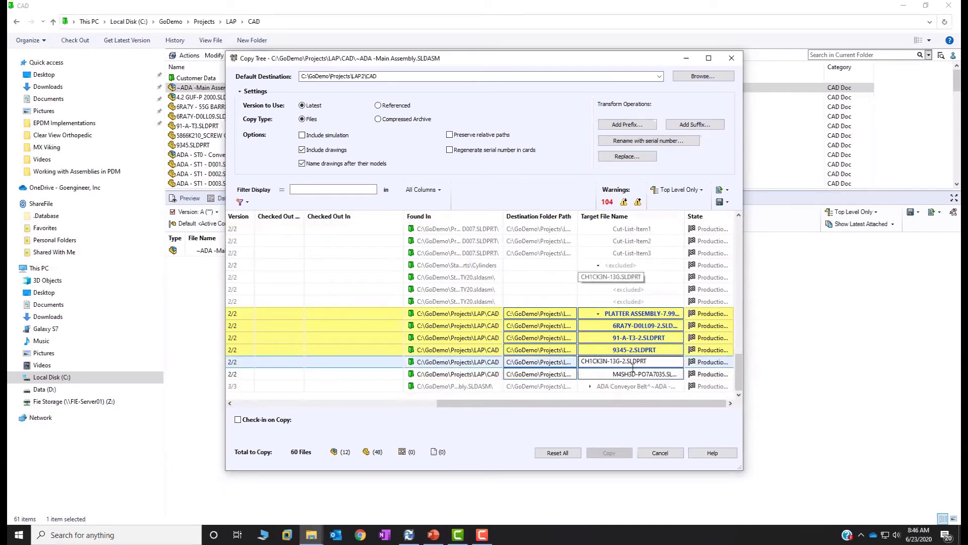
Step: Set the target file name of the platter assembly's M4SH3D-PO7A7035.SLDPRT to M4SH3D-PO7A7035-2.SLDPRT
{"action": "left_click", "coordinate": [637, 374]}
{"action": "scroll", "coordinate": [640, 373], "scroll_direction": "down", "scroll_amount": 15}
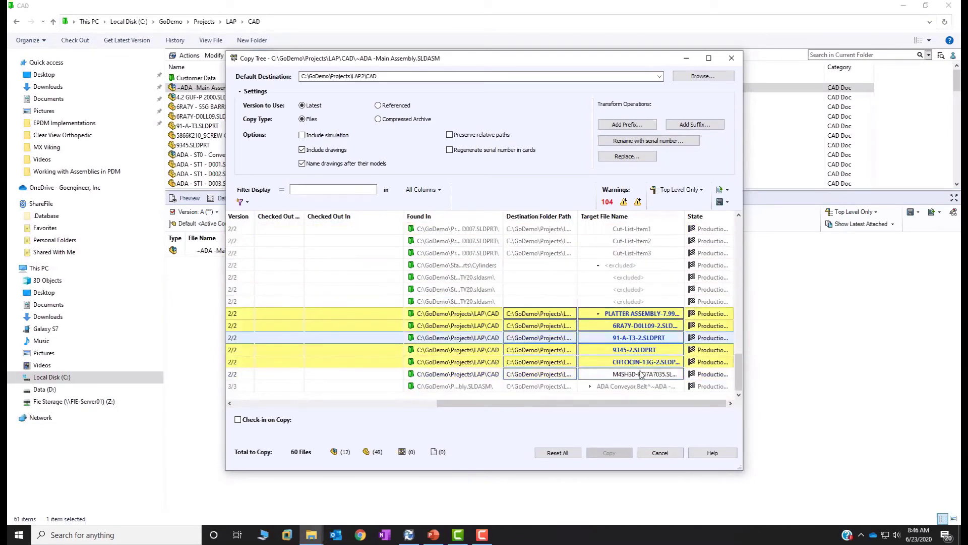
{"action": "left_click", "coordinate": [641, 374]}
{"action": "left_click", "coordinate": [634, 374]}
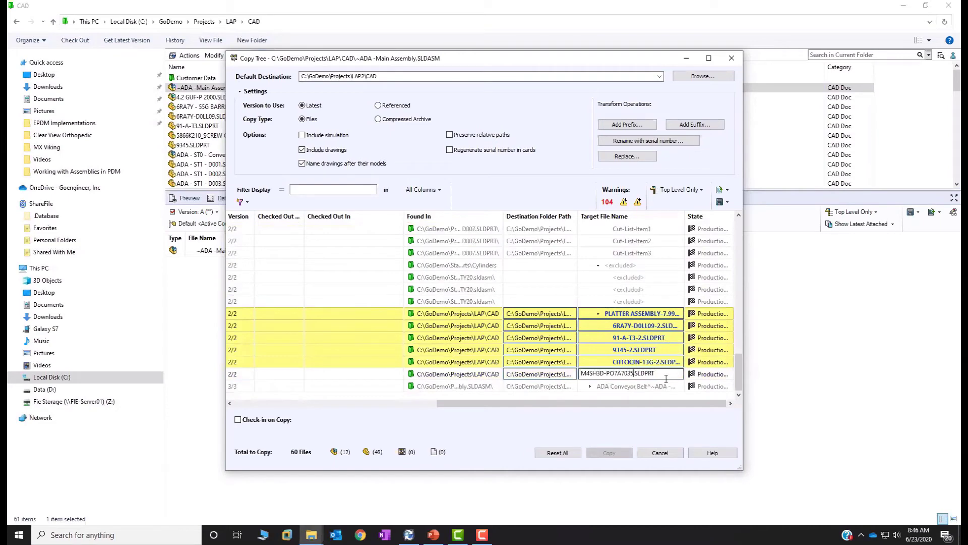
{"action": "type", "text": "-2"}
{"action": "key", "text": "Return"}
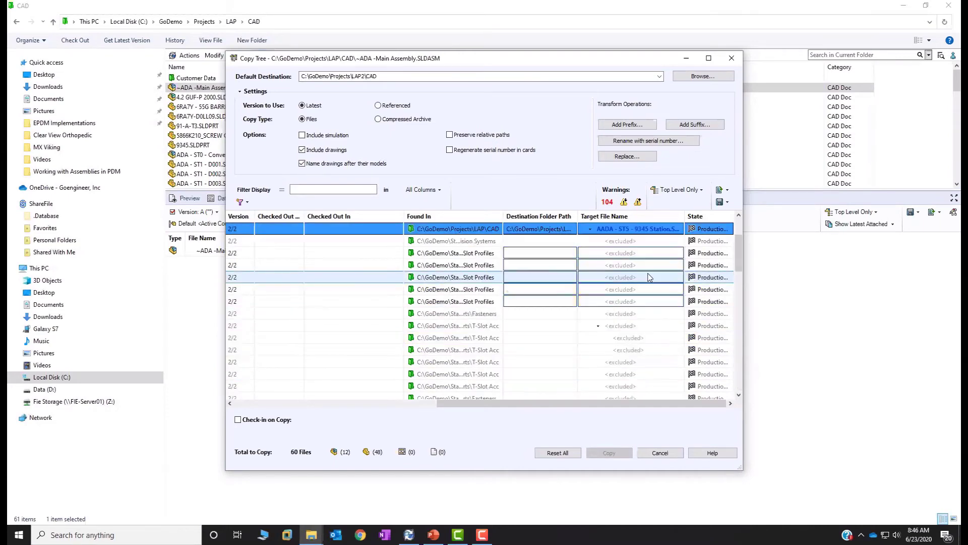
Step: Collapse the ADA - ST5 - 9345 Station branch and expand ADA - ST3 - 907A7035 Locator Station.SLDASM to check for duplicate file warnings
{"action": "left_click_drag", "start_coordinate": [582, 403], "coordinate": [378, 404]}
{"action": "scroll", "coordinate": [540, 291], "scroll_direction": "down", "scroll_amount": 15}
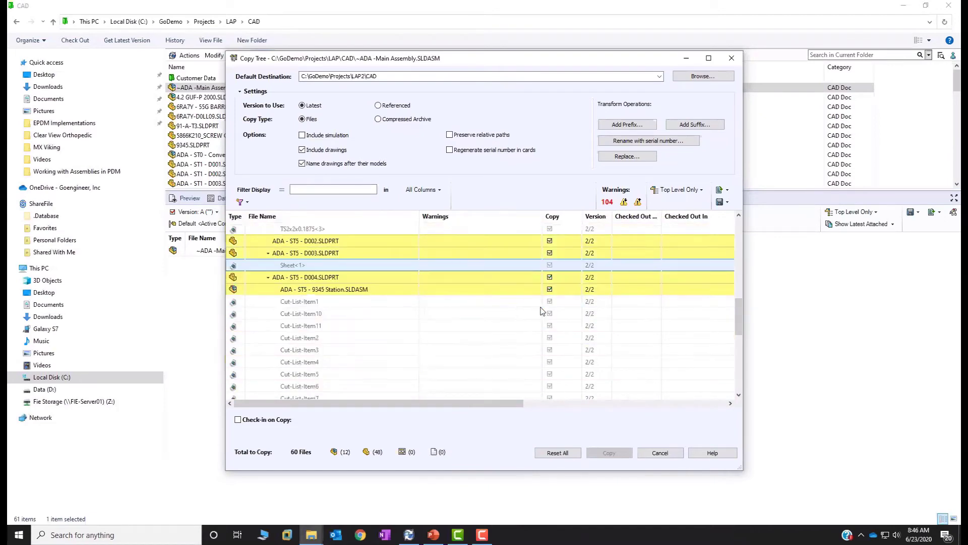
{"action": "scroll", "coordinate": [541, 314], "scroll_direction": "down", "scroll_amount": 3}
{"action": "scroll", "coordinate": [417, 316], "scroll_direction": "up", "scroll_amount": 10}
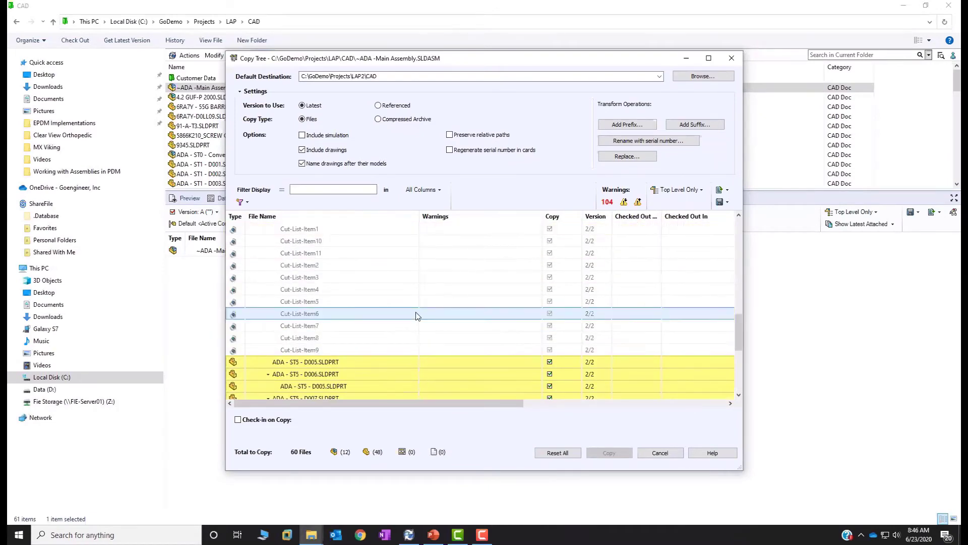
{"action": "scroll", "coordinate": [408, 314], "scroll_direction": "up", "scroll_amount": 10}
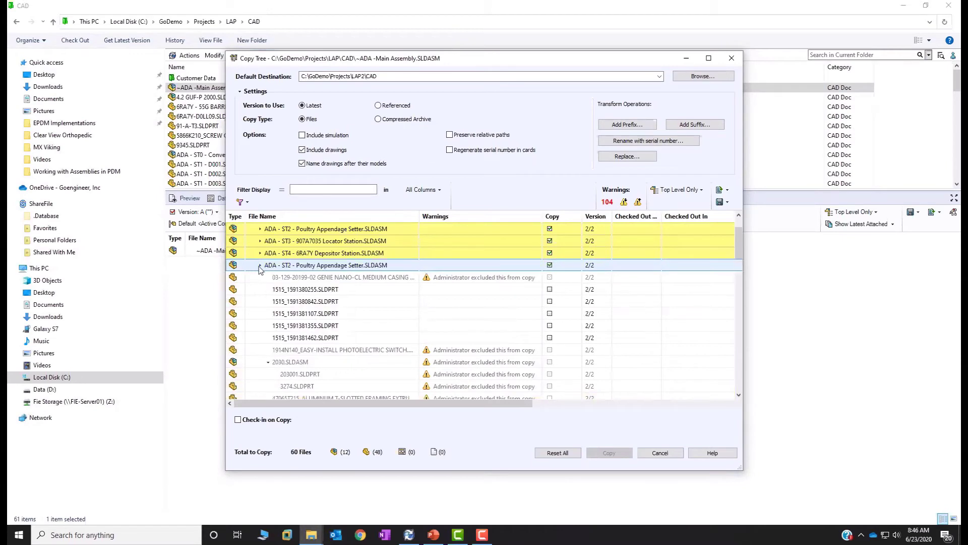
{"action": "left_click", "coordinate": [260, 265]}
{"action": "left_click", "coordinate": [260, 277]}
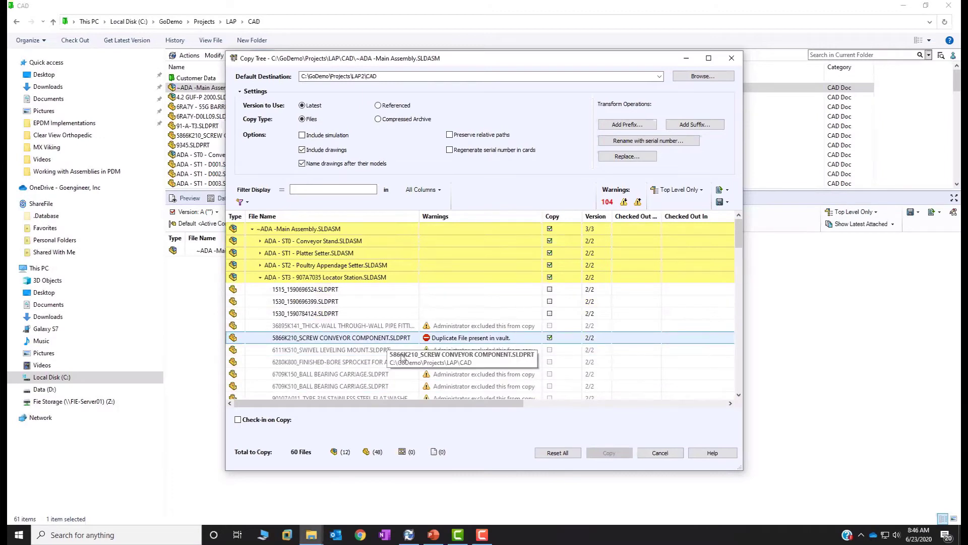
Step: Set the target file name of 5866K210_SCREW CONVEYOR COMPONENT.SLDPRT to 5866K210_SCREW CONVEYOR COMPONENT-2.SLDPRT
{"action": "left_click_drag", "start_coordinate": [510, 404], "coordinate": [711, 419]}
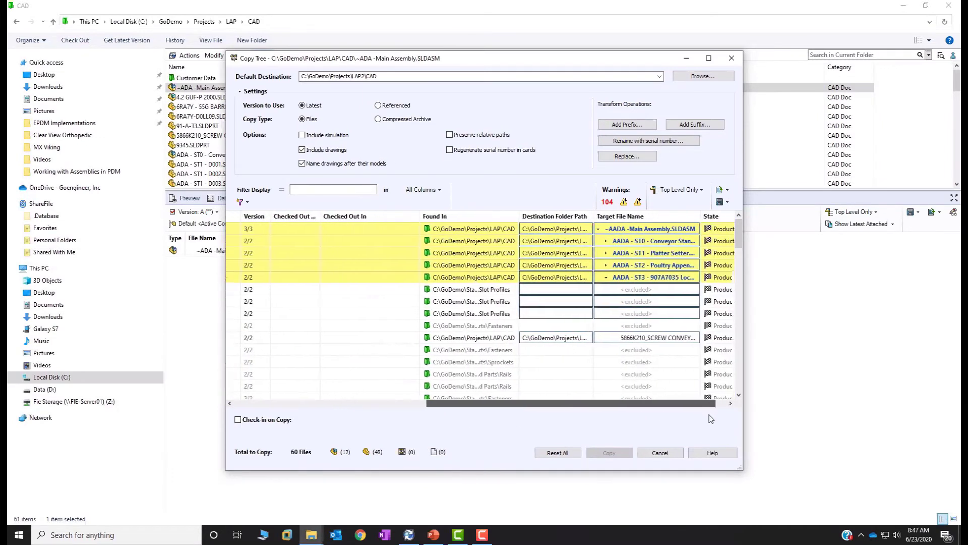
{"action": "double_click", "coordinate": [662, 338]}
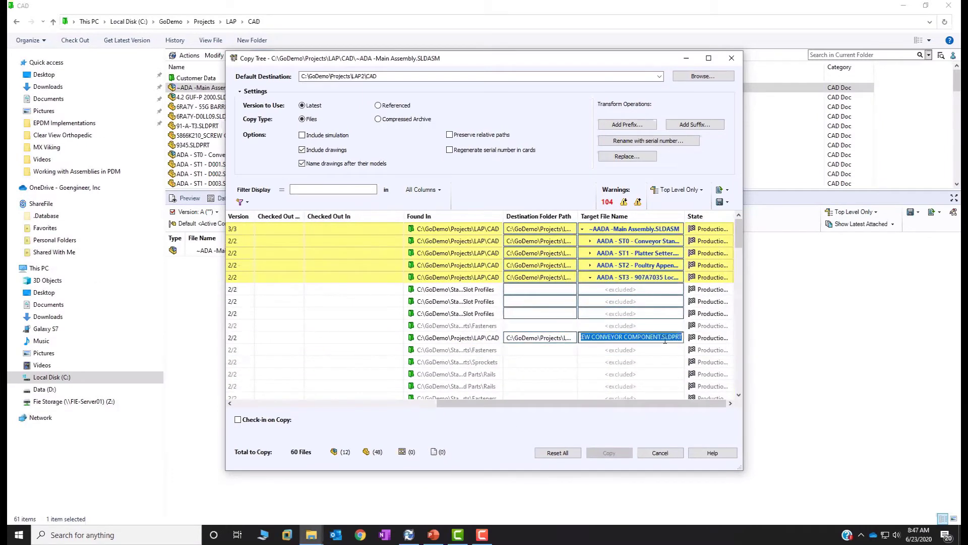
{"action": "left_click", "coordinate": [663, 337]}
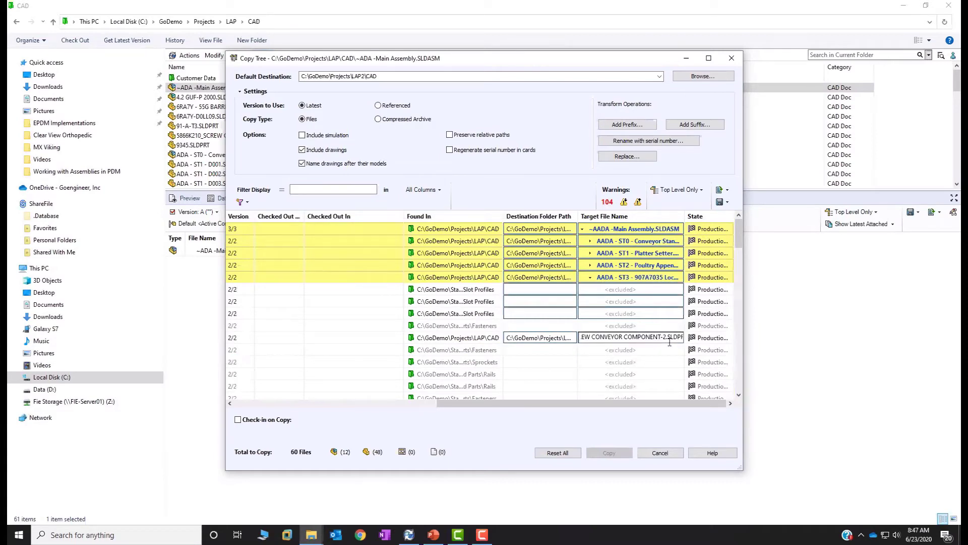
{"action": "left_click", "coordinate": [371, 374]}
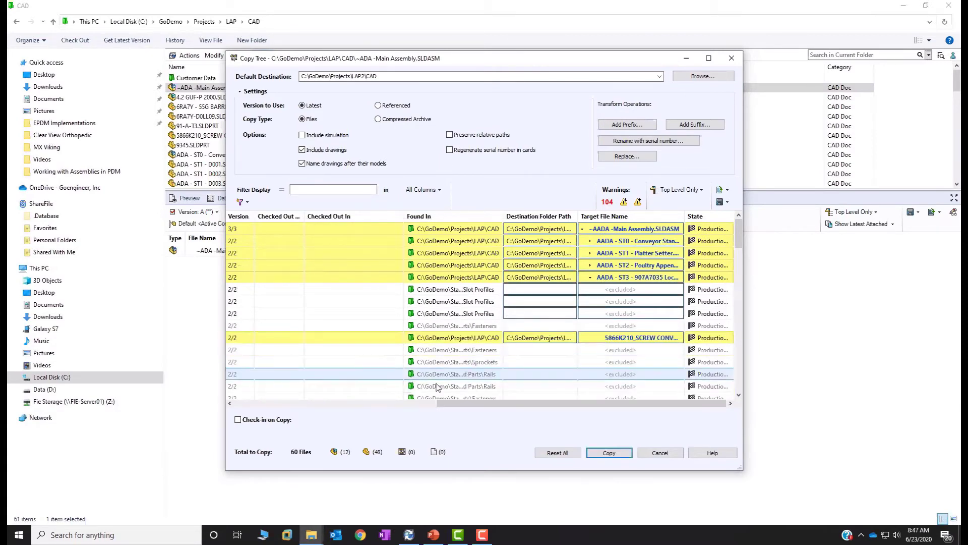
Step: Run the Copy Tree into LAP2's CAD folder and close the duplicate file report after reading the full names of the affected files
{"action": "left_click_drag", "start_coordinate": [470, 404], "coordinate": [275, 410]}
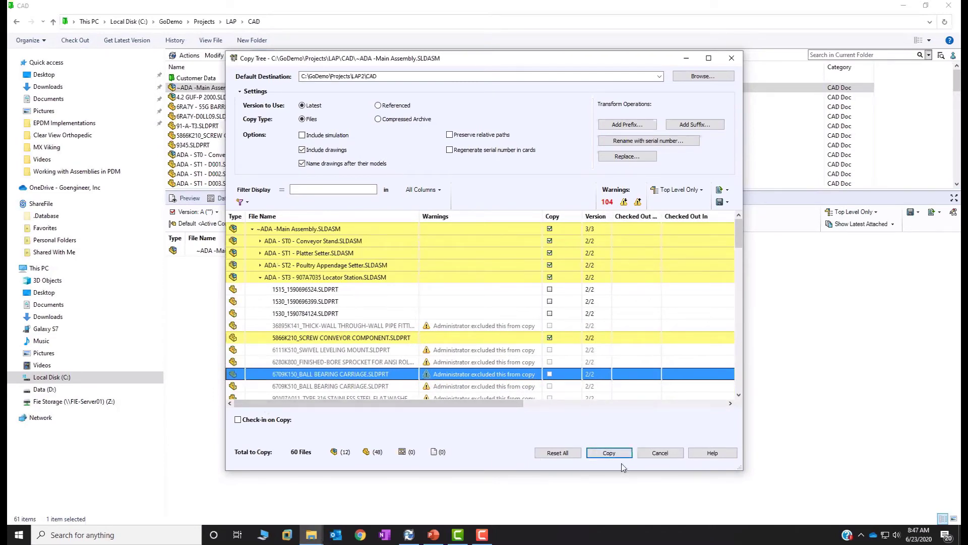
{"action": "left_click", "coordinate": [456, 373]}
{"action": "left_click", "coordinate": [626, 454]}
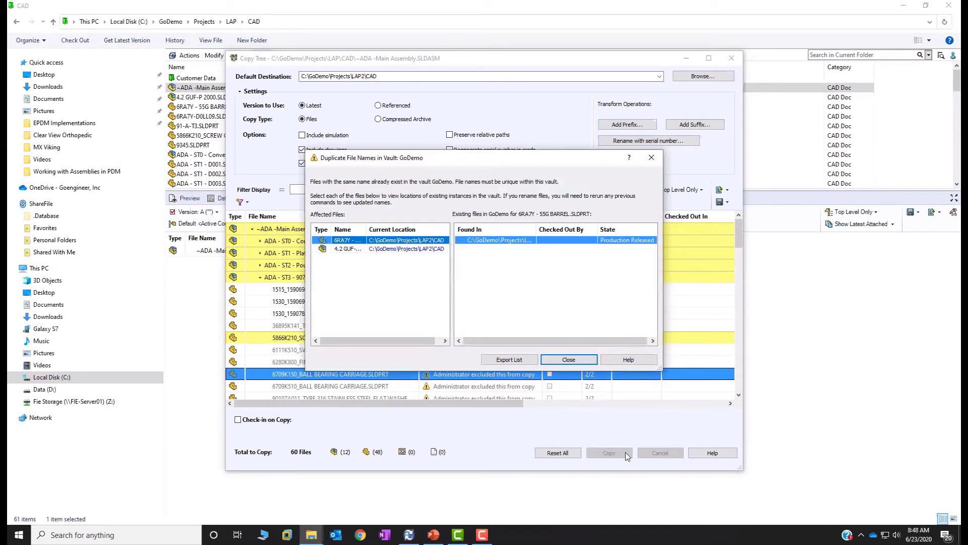
{"action": "left_click_drag", "start_coordinate": [367, 229], "coordinate": [416, 230]}
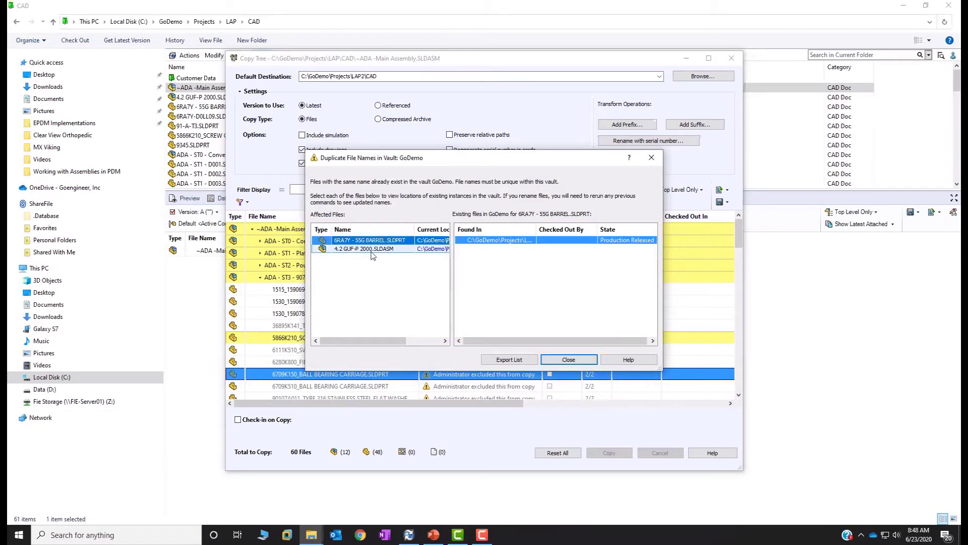
{"action": "left_click", "coordinate": [568, 360]}
Step: Leave LAP's CAD folder and return to the Projects folder
{"action": "left_click", "coordinate": [220, 22]}
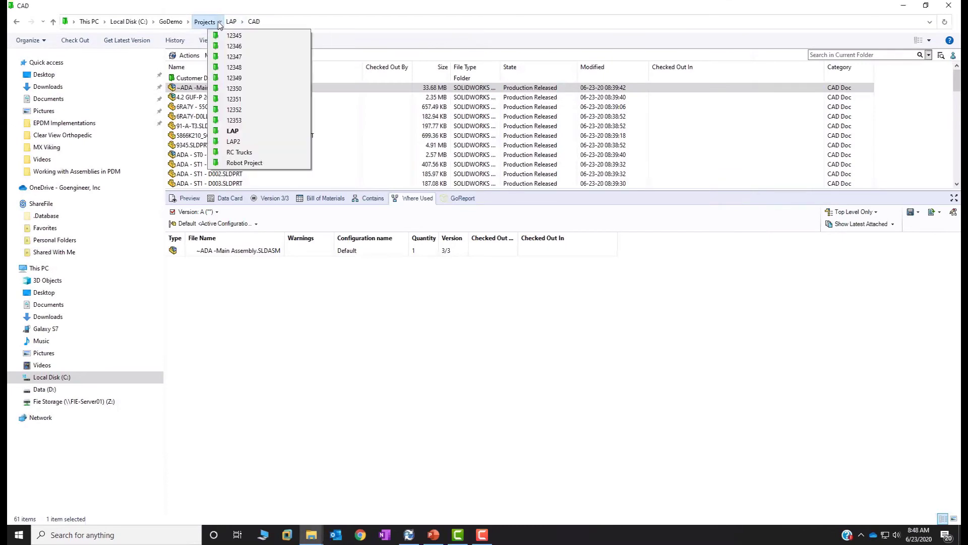
{"action": "left_click", "coordinate": [238, 131]}
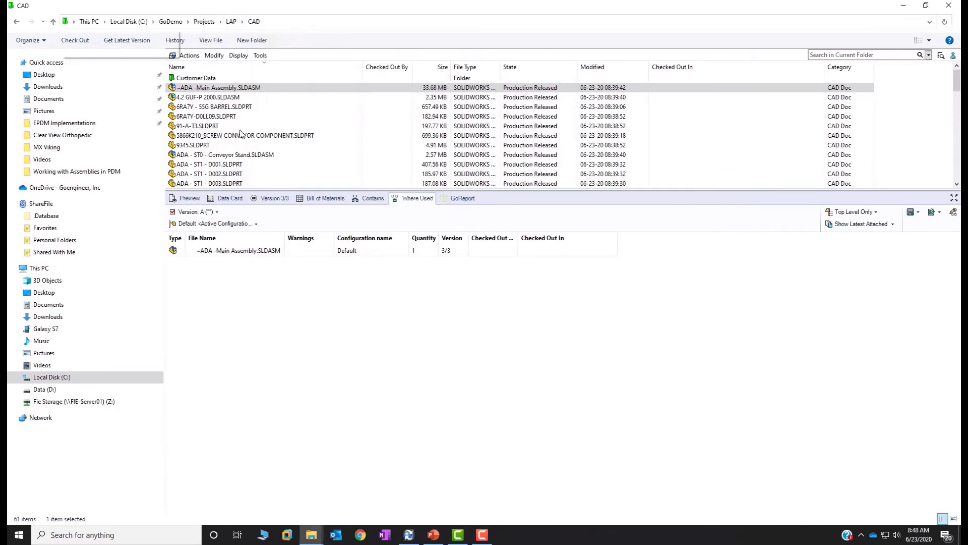
{"action": "left_click", "coordinate": [206, 25]}
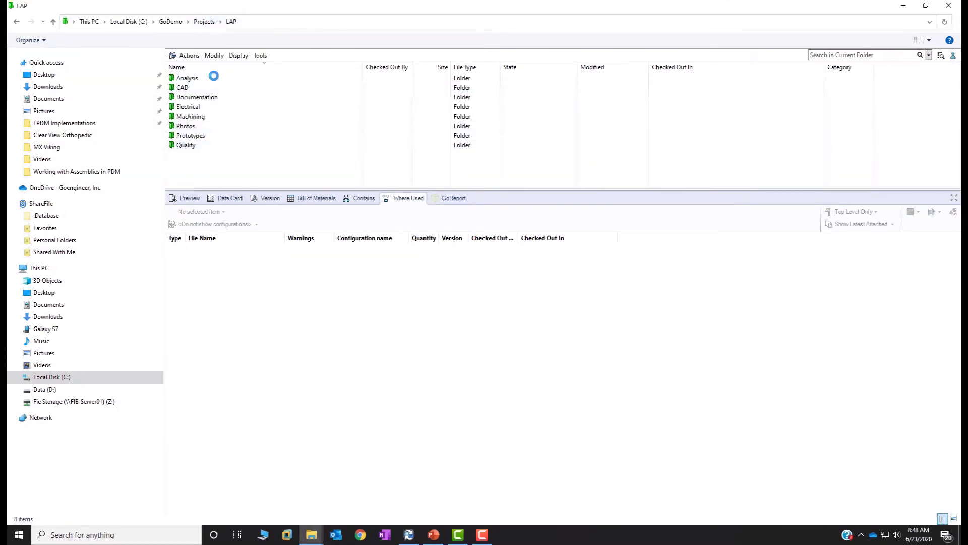
Step: Open the CAD folder of the LAP2 project and look through the copied files
{"action": "double_click", "coordinate": [185, 175]}
{"action": "double_click", "coordinate": [190, 88]}
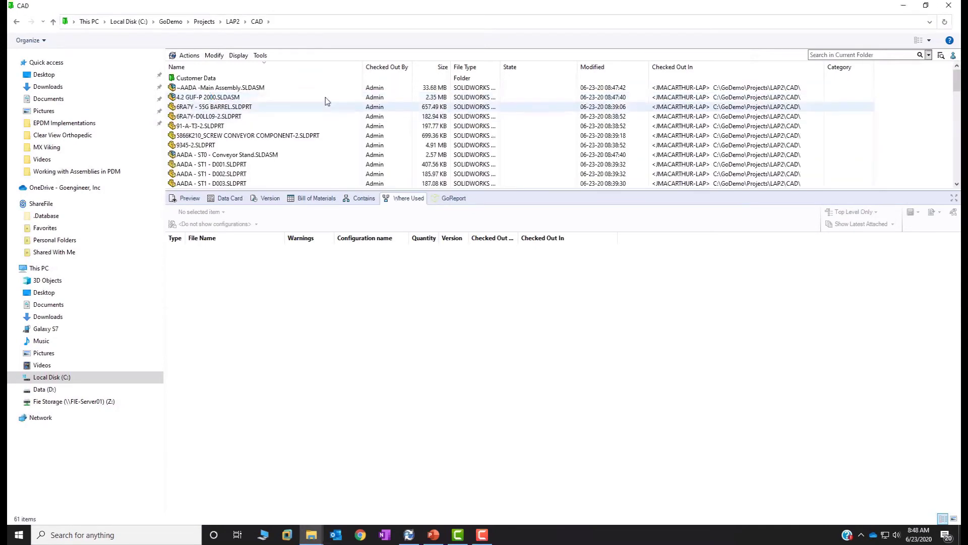
{"action": "scroll", "coordinate": [342, 161], "scroll_direction": "down", "scroll_amount": 12}
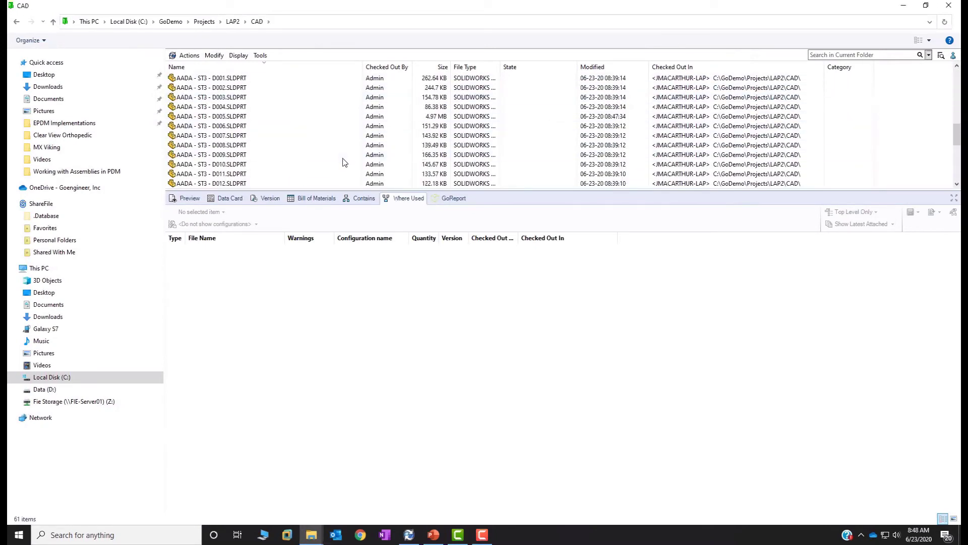
{"action": "scroll", "coordinate": [342, 160], "scroll_direction": "down", "scroll_amount": 1}
{"action": "scroll", "coordinate": [342, 161], "scroll_direction": "up", "scroll_amount": 10}
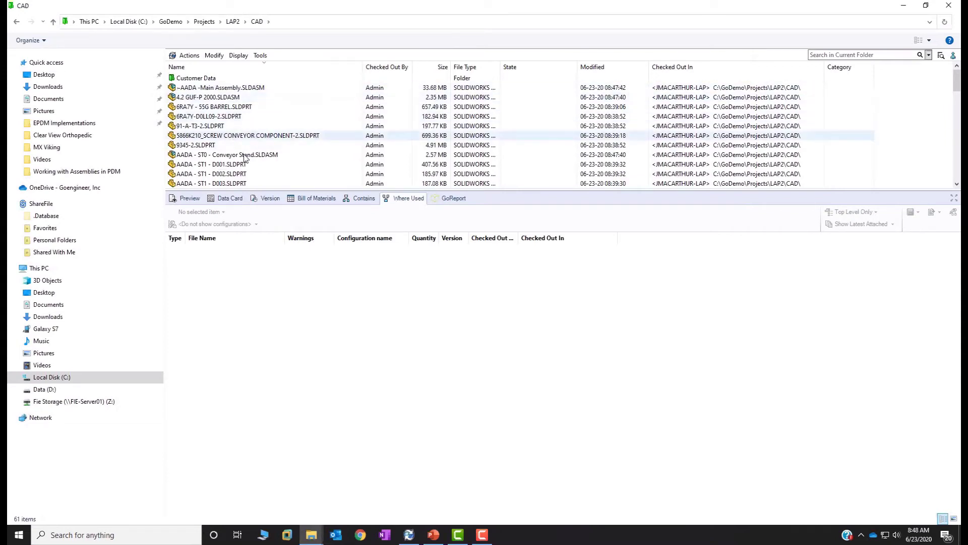
Step: Check in ~AADA -Main Assembly.SLDASM with its references after reviewing the whole file list for warnings
{"action": "right_click", "coordinate": [204, 89]}
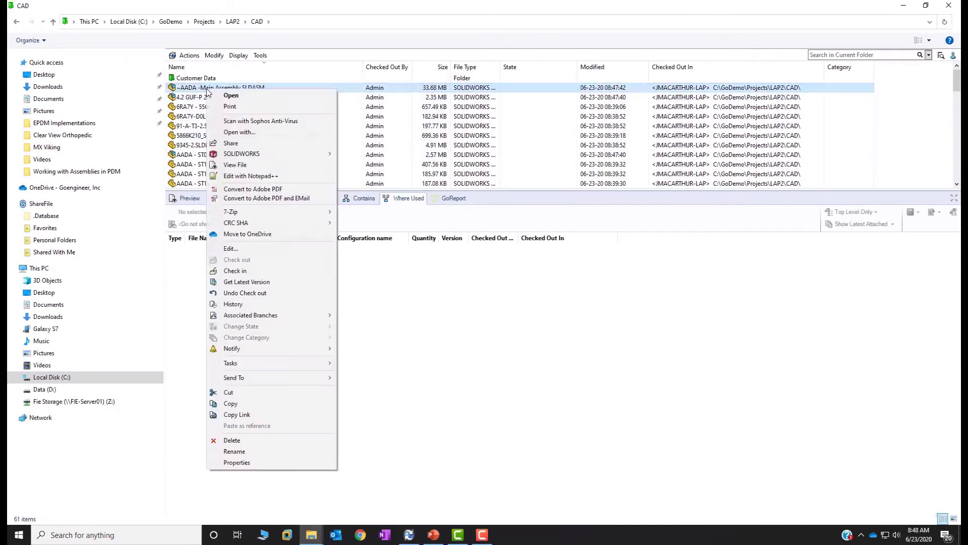
{"action": "left_click", "coordinate": [250, 271]}
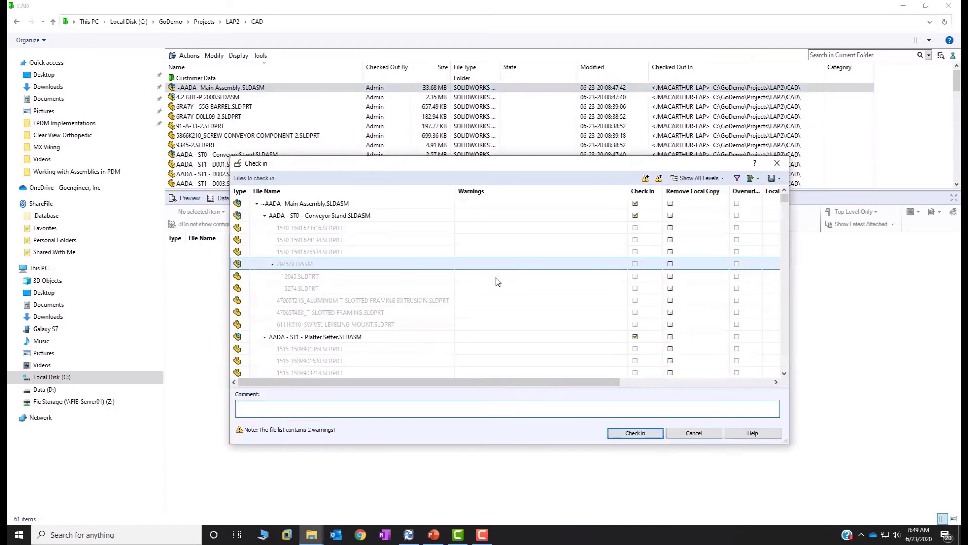
{"action": "scroll", "coordinate": [538, 265], "scroll_direction": "down", "scroll_amount": 1}
{"action": "scroll", "coordinate": [538, 267], "scroll_direction": "down", "scroll_amount": 8}
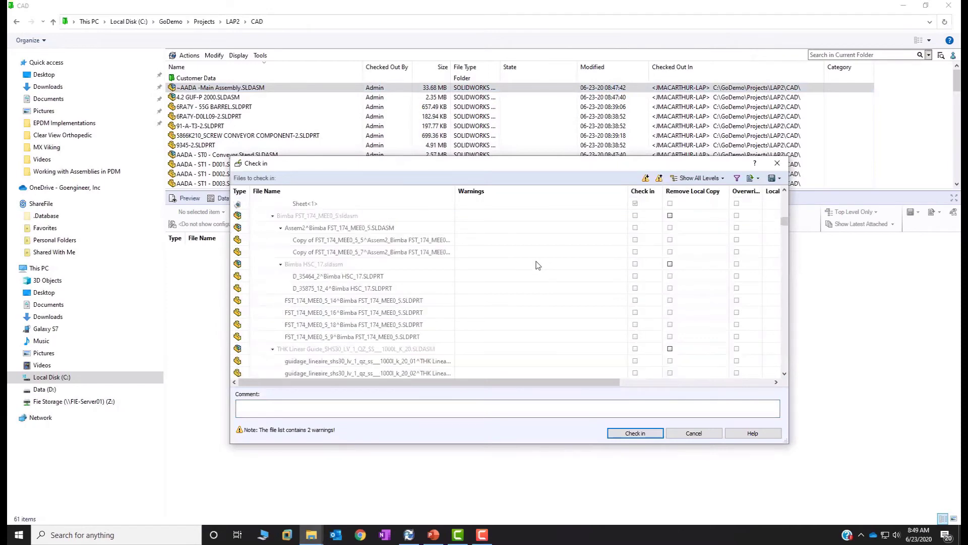
{"action": "scroll", "coordinate": [539, 267], "scroll_direction": "down", "scroll_amount": 10}
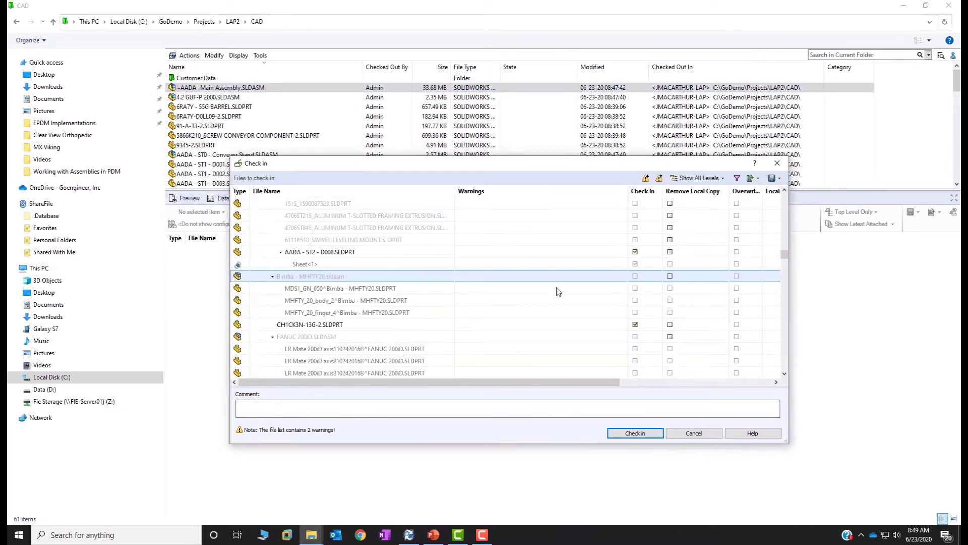
{"action": "scroll", "coordinate": [606, 314], "scroll_direction": "down", "scroll_amount": 5}
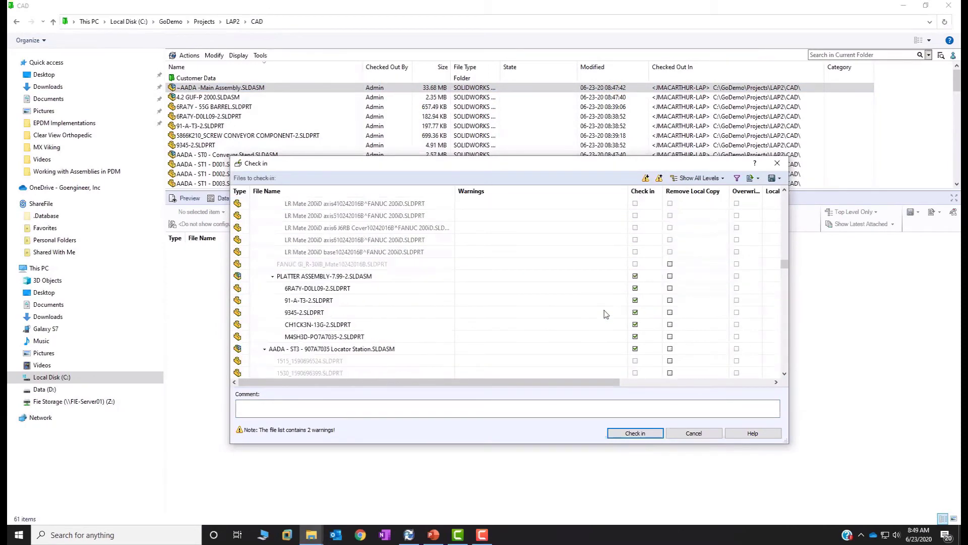
{"action": "scroll", "coordinate": [606, 313], "scroll_direction": "down", "scroll_amount": 12}
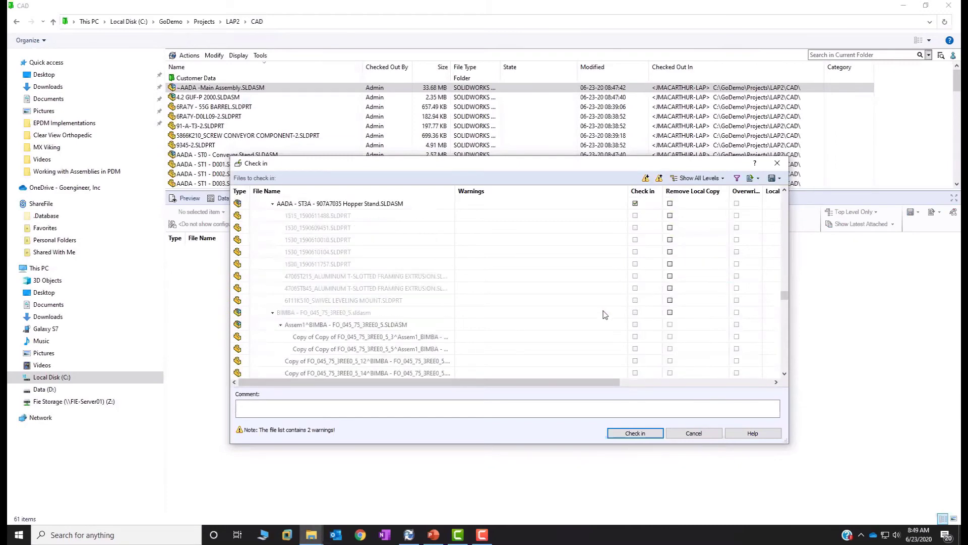
{"action": "scroll", "coordinate": [605, 315], "scroll_direction": "down", "scroll_amount": 5}
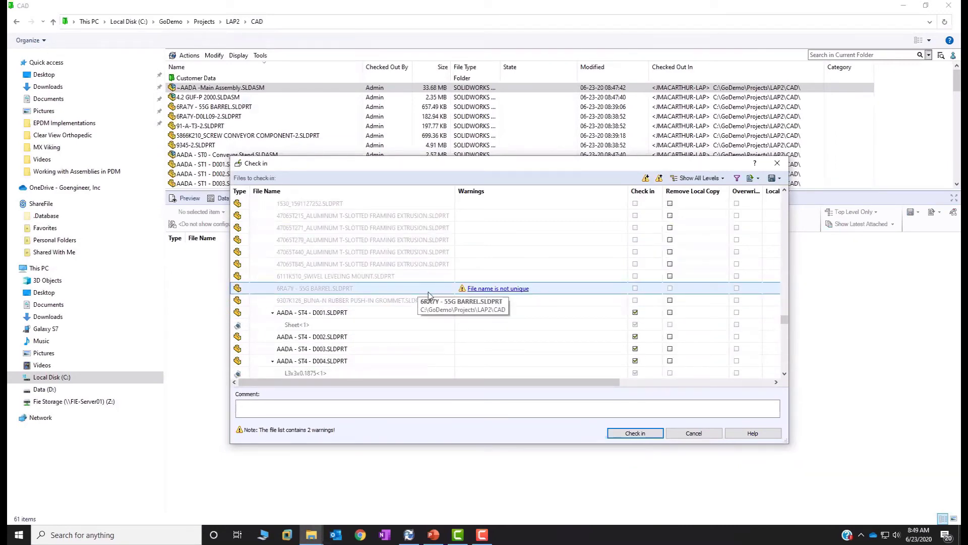
{"action": "scroll", "coordinate": [544, 298], "scroll_direction": "down", "scroll_amount": 10}
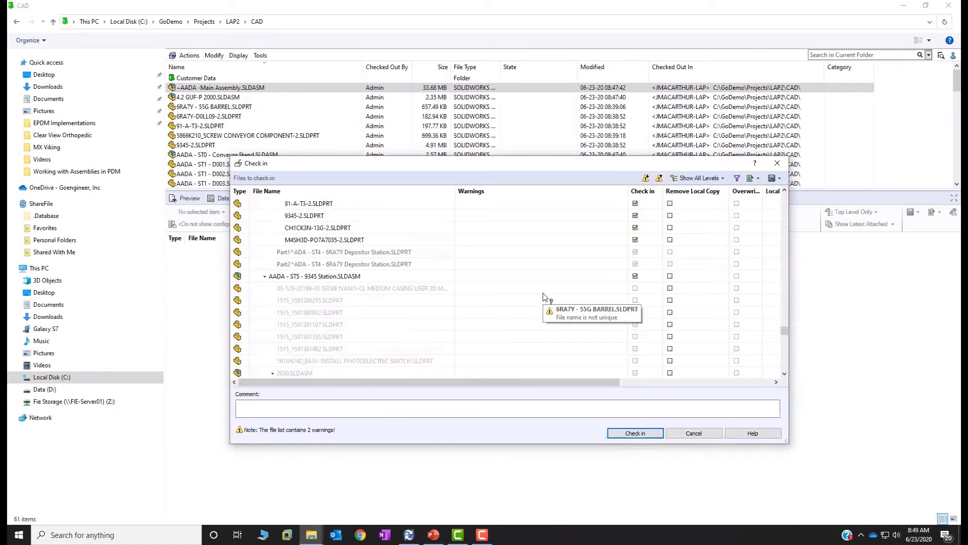
{"action": "scroll", "coordinate": [546, 302], "scroll_direction": "down", "scroll_amount": 5}
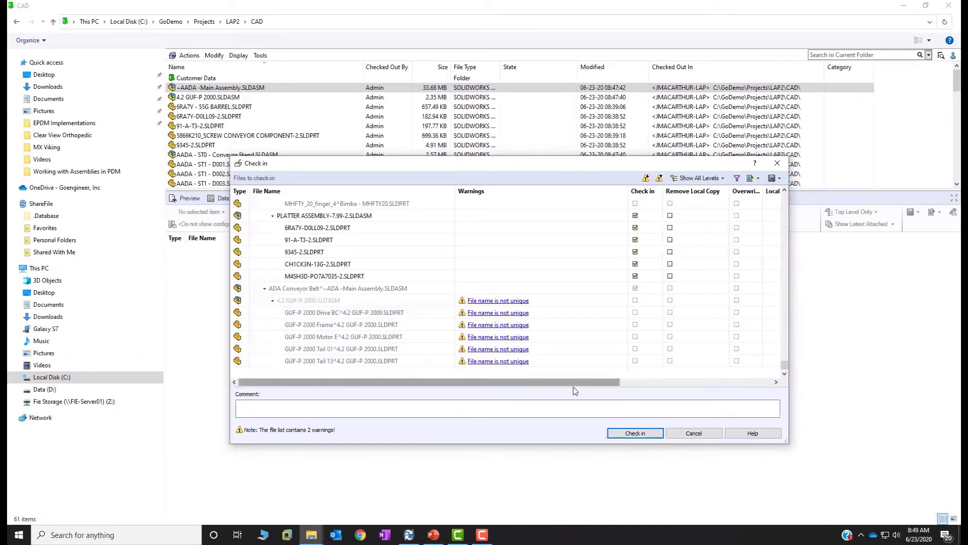
{"action": "left_click", "coordinate": [646, 435]}
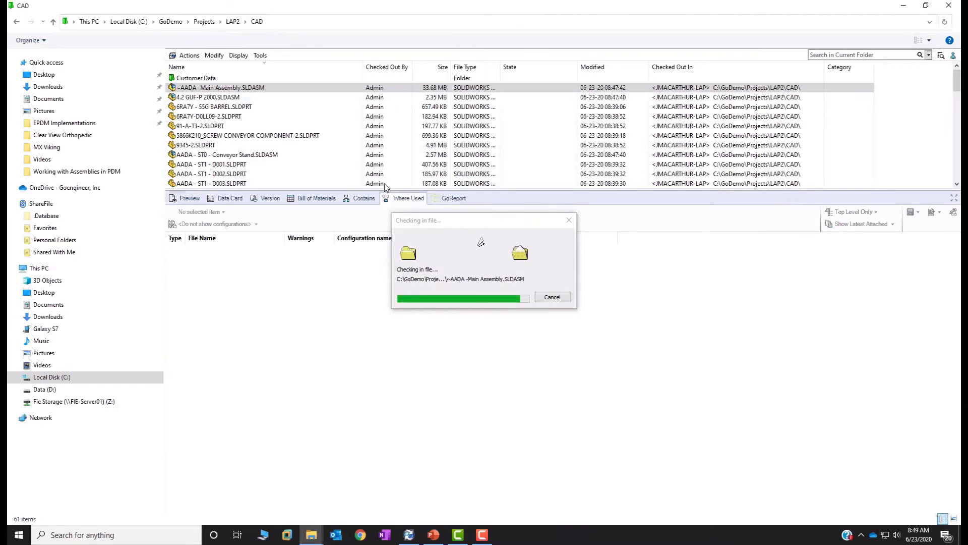
Step: Rename 6RA7Y - 55G BARREL.SLDPRT to 6RA7Y - 55G BARREL-2.SLDPRT
{"action": "left_click", "coordinate": [234, 107]}
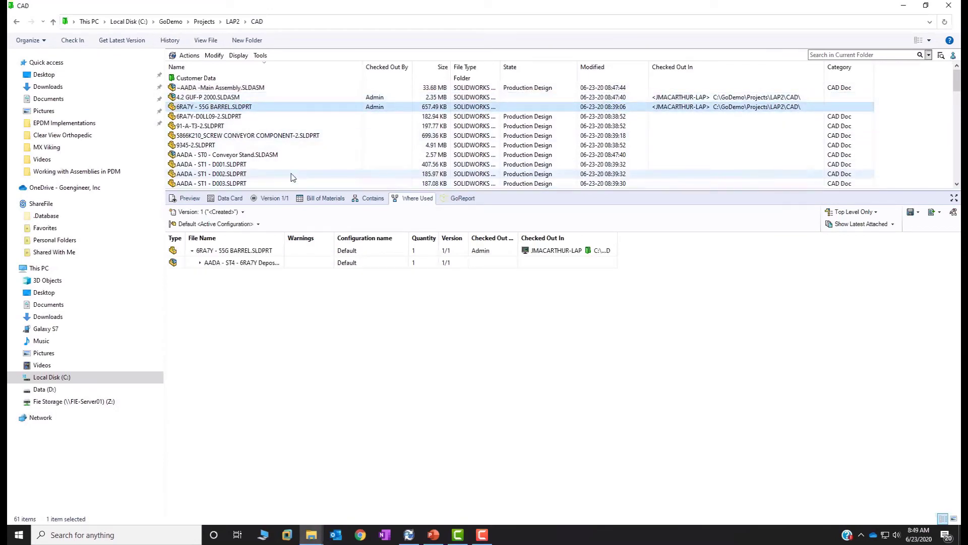
{"action": "right_click", "coordinate": [230, 107]}
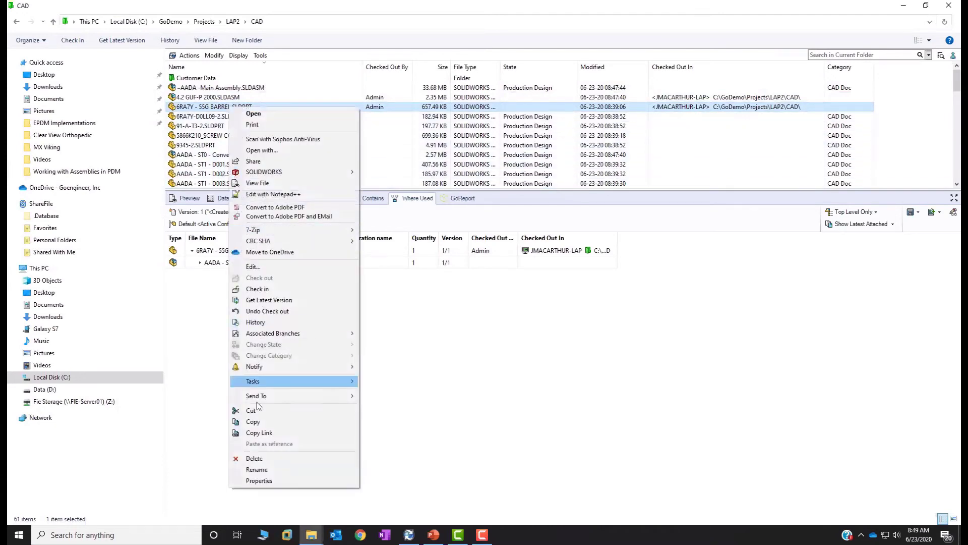
{"action": "left_click", "coordinate": [257, 469]}
{"action": "left_click", "coordinate": [231, 108]}
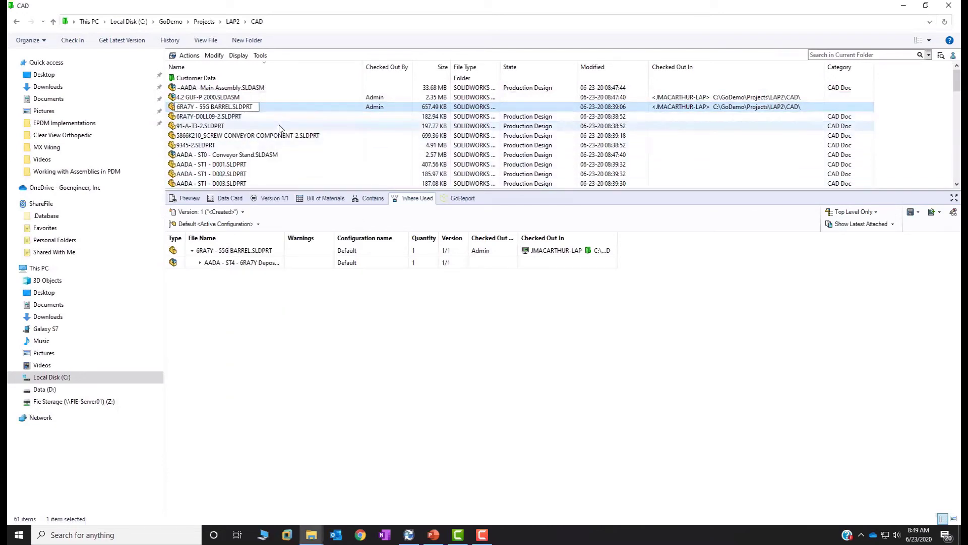
{"action": "type", "text": "-2"}
{"action": "left_click", "coordinate": [397, 155]}
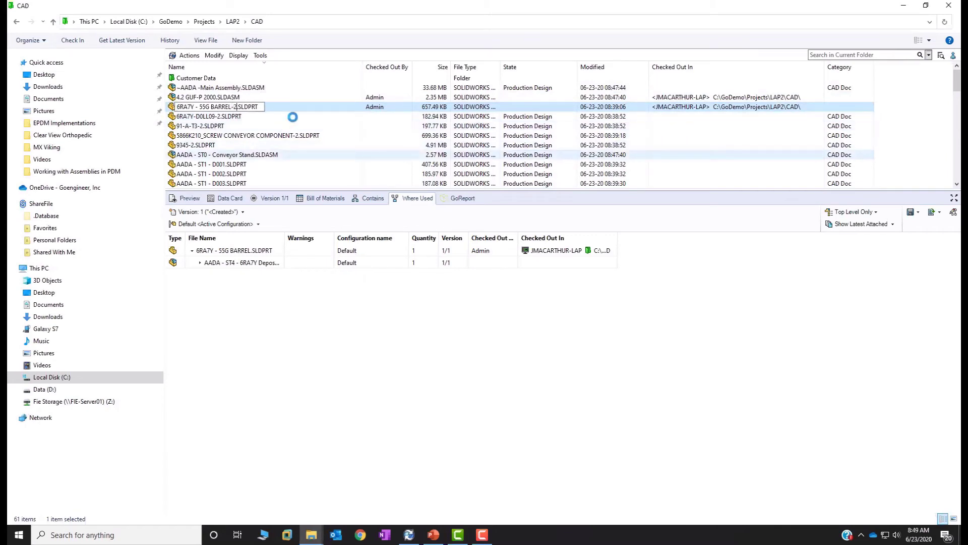
Step: Check in the renamed 6RA7Y - 55G BARREL-2.SLDPRT part
{"action": "right_click", "coordinate": [234, 108]}
{"action": "left_click", "coordinate": [289, 289]}
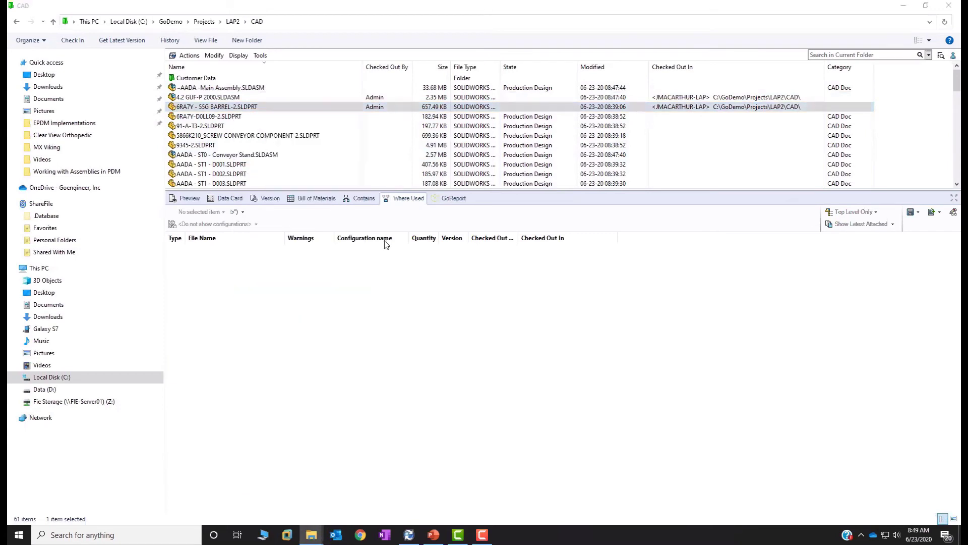
{"action": "left_click", "coordinate": [636, 434]}
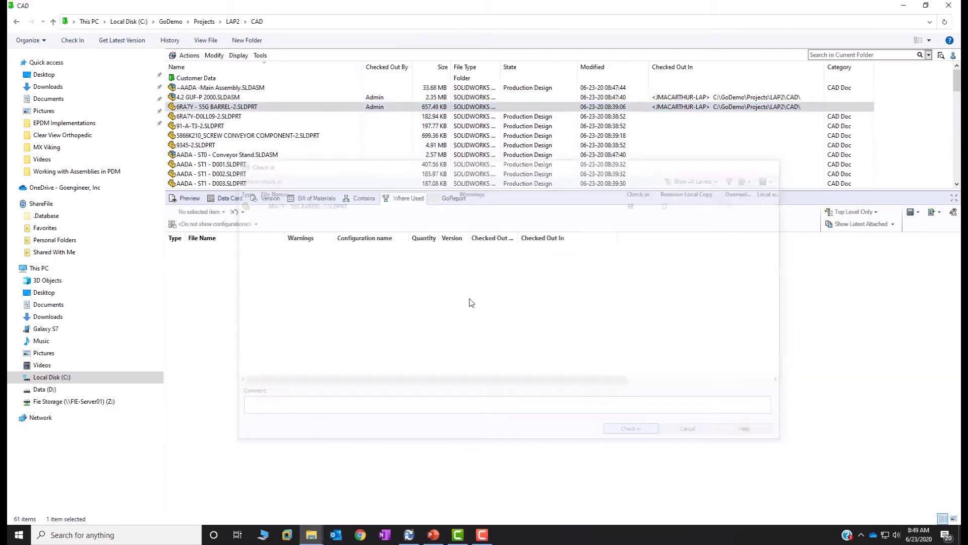
Step: Review the history of 6RA7Y - 55G BARREL-2.SLDPRT, then close it
{"action": "right_click", "coordinate": [234, 107]}
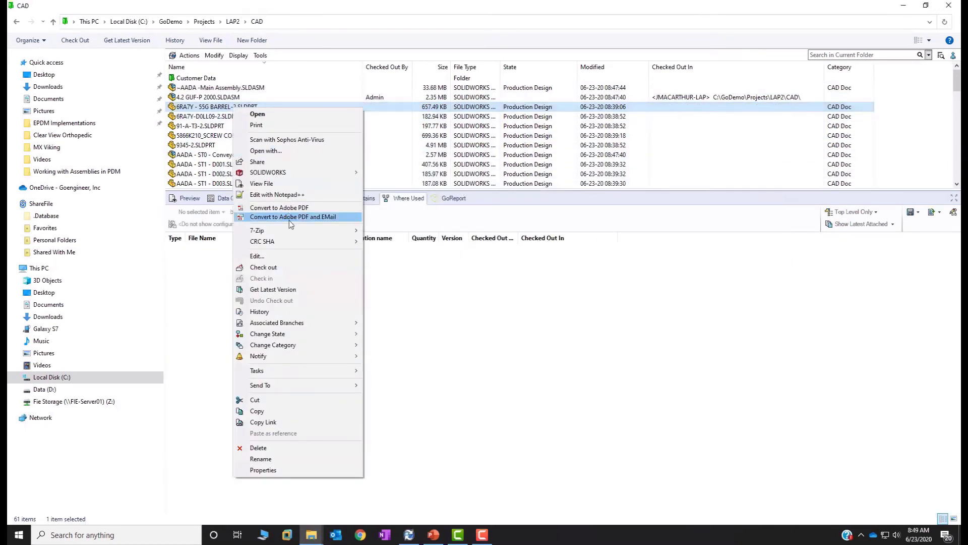
{"action": "left_click", "coordinate": [272, 311]}
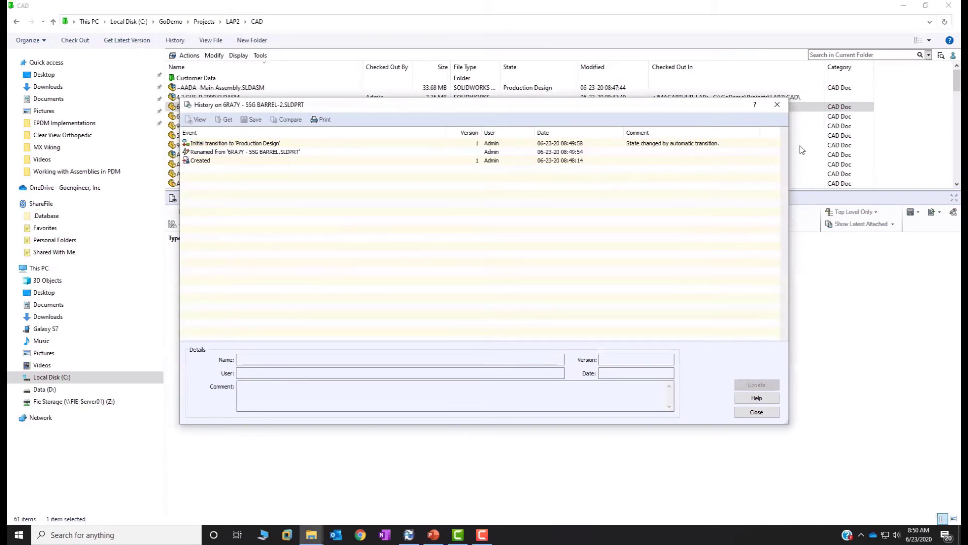
{"action": "left_click", "coordinate": [778, 104]}
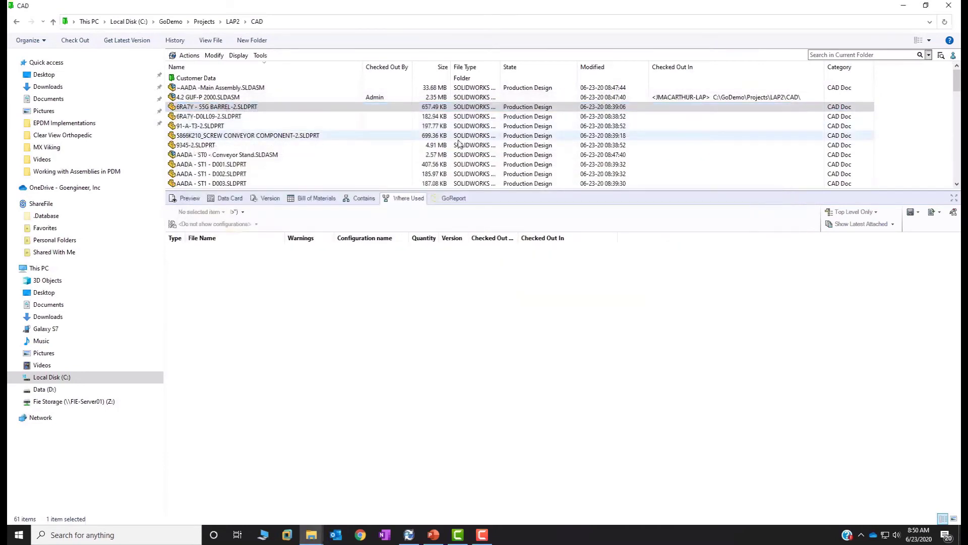
Step: Preview 4.2 GUF-P 2000.SLDASM and rename it to AADA - 4.2 GUF-P 2000.SLDASM
{"action": "left_click", "coordinate": [236, 97]}
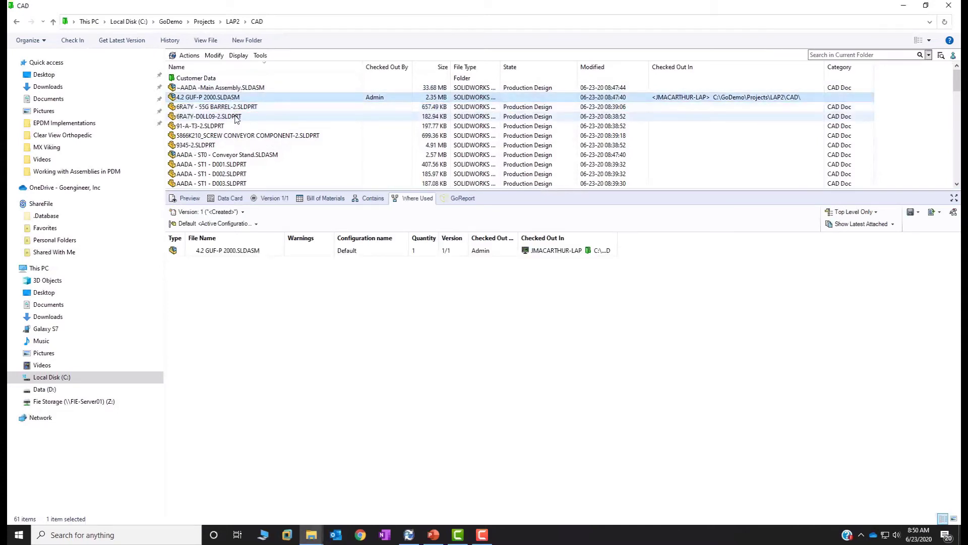
{"action": "left_click", "coordinate": [188, 198]}
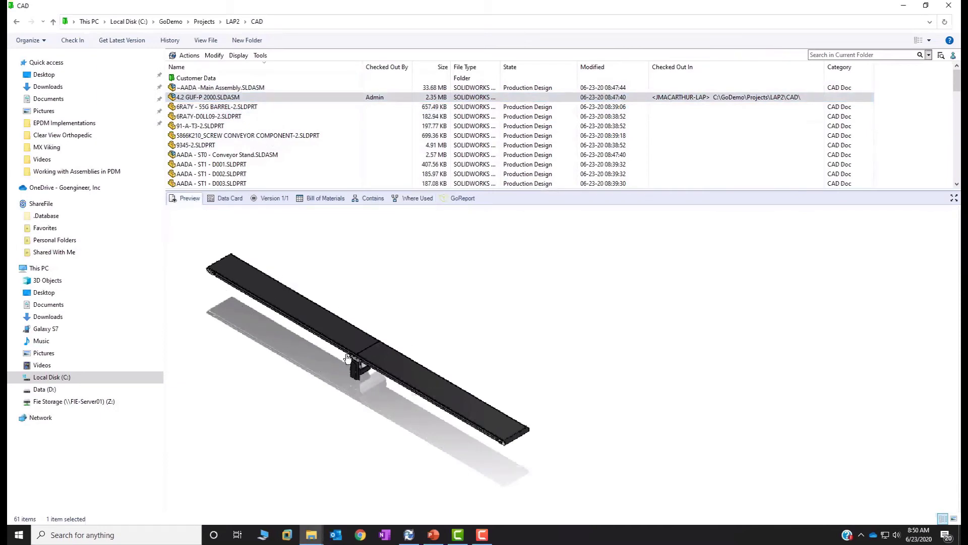
{"action": "left_click", "coordinate": [201, 97]}
{"action": "key", "text": "Home"}
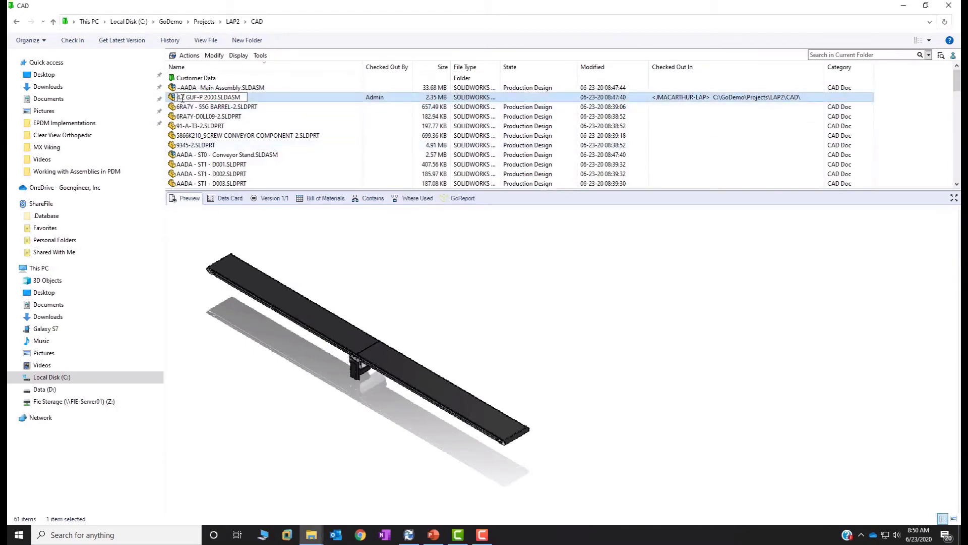
{"action": "type", "text": "AD"}
{"action": "key", "text": "BackSpace"}
{"action": "type", "text": "A"}
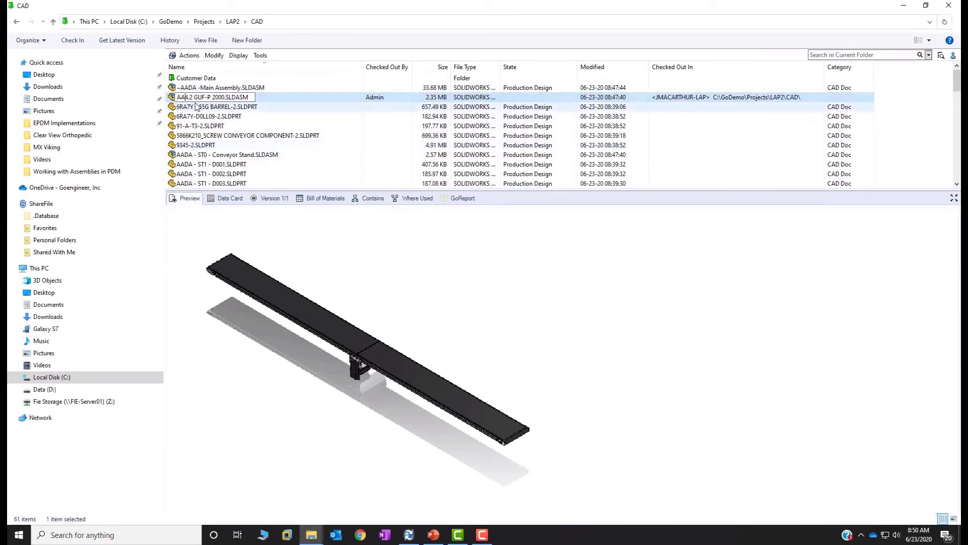
{"action": "type", "text": "DA -"}
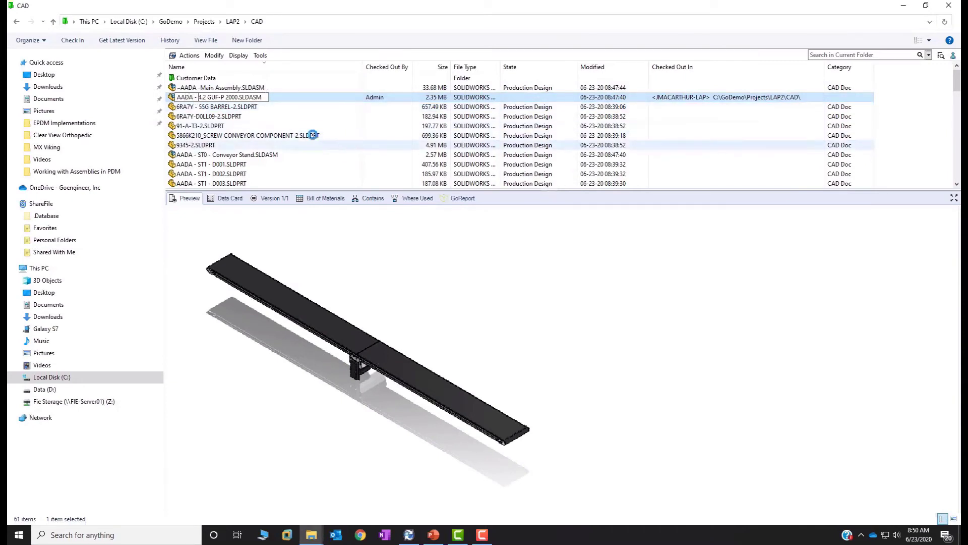
{"action": "key", "text": "Return"}
Step: Check in AADA - 4.2 GUF-P 2000.SLDASM together with its virtual components
{"action": "right_click", "coordinate": [233, 97]}
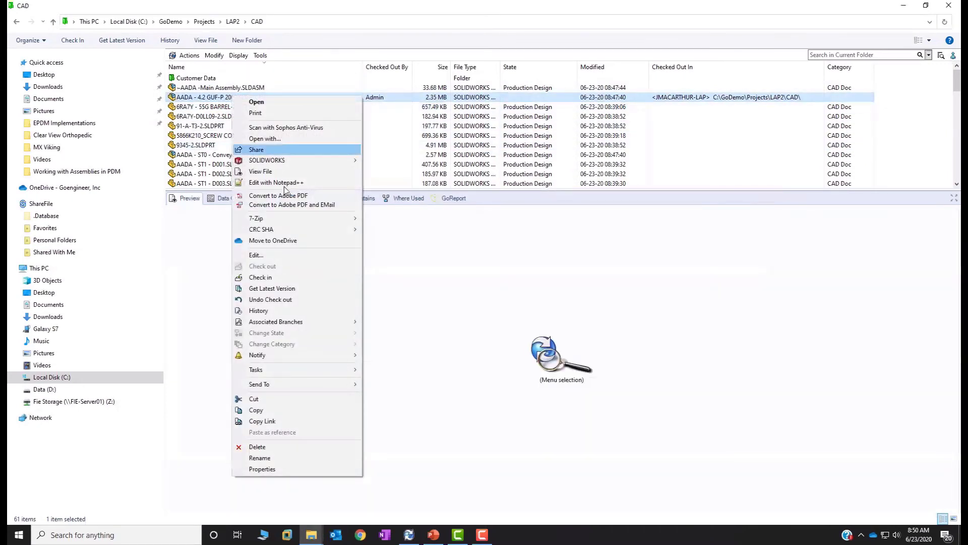
{"action": "left_click", "coordinate": [300, 277]}
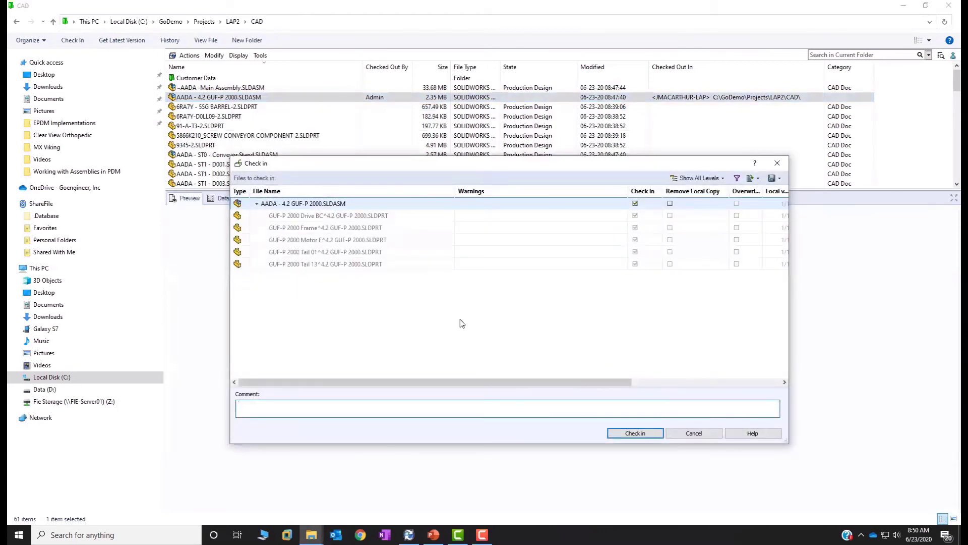
{"action": "left_click", "coordinate": [636, 433]}
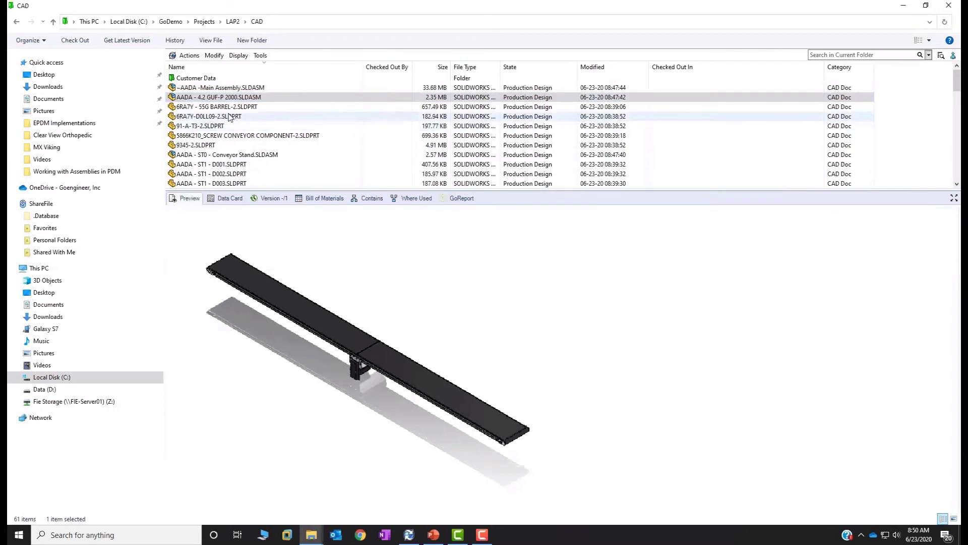
Step: View the version details of ~AADA -Main Assembly.SLDASM and check the assembly out
{"action": "left_click", "coordinate": [222, 90]}
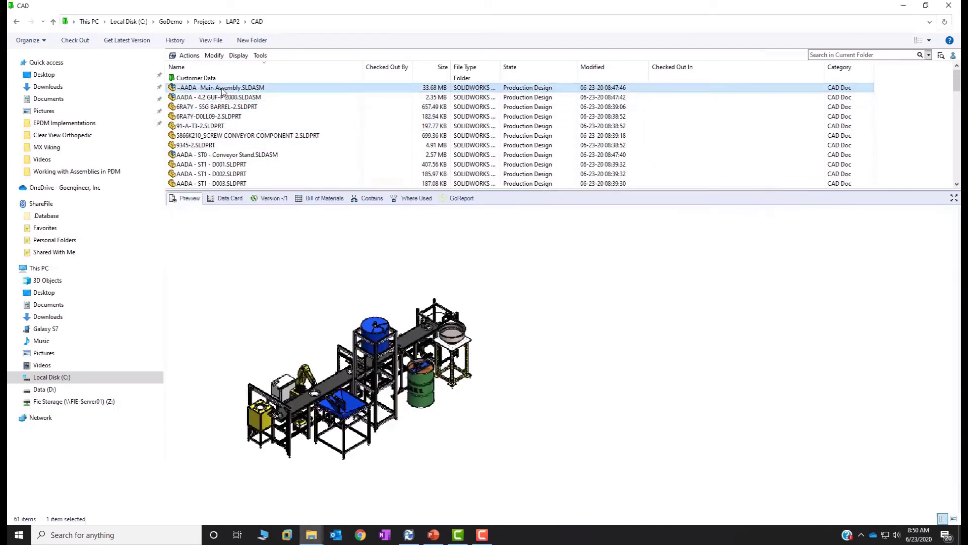
{"action": "left_click", "coordinate": [275, 200]}
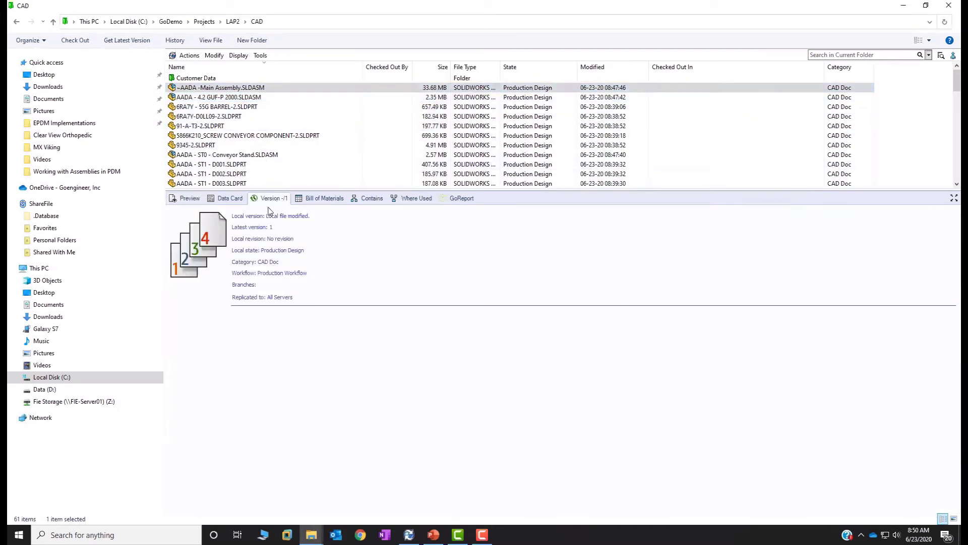
{"action": "left_click", "coordinate": [221, 90]}
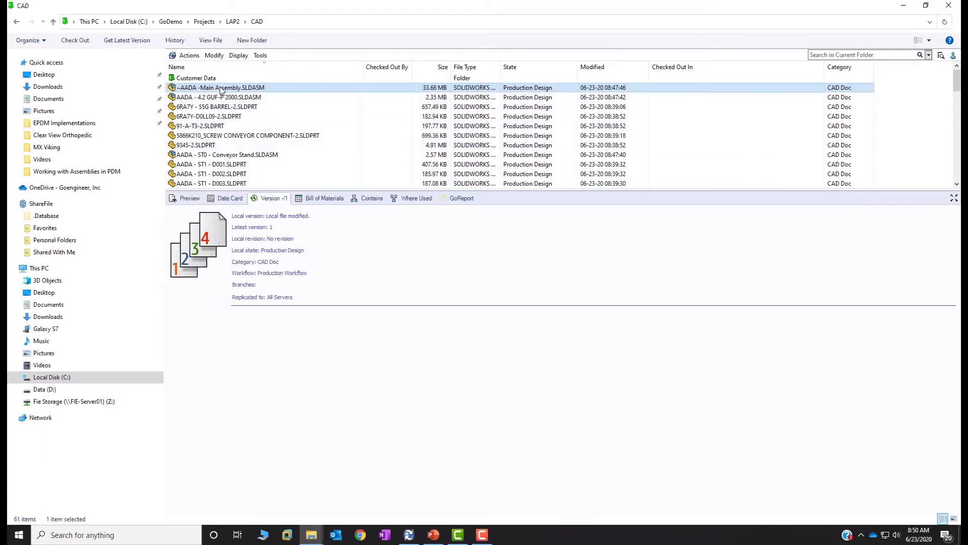
{"action": "right_click", "coordinate": [222, 90]}
{"action": "left_click", "coordinate": [272, 246]}
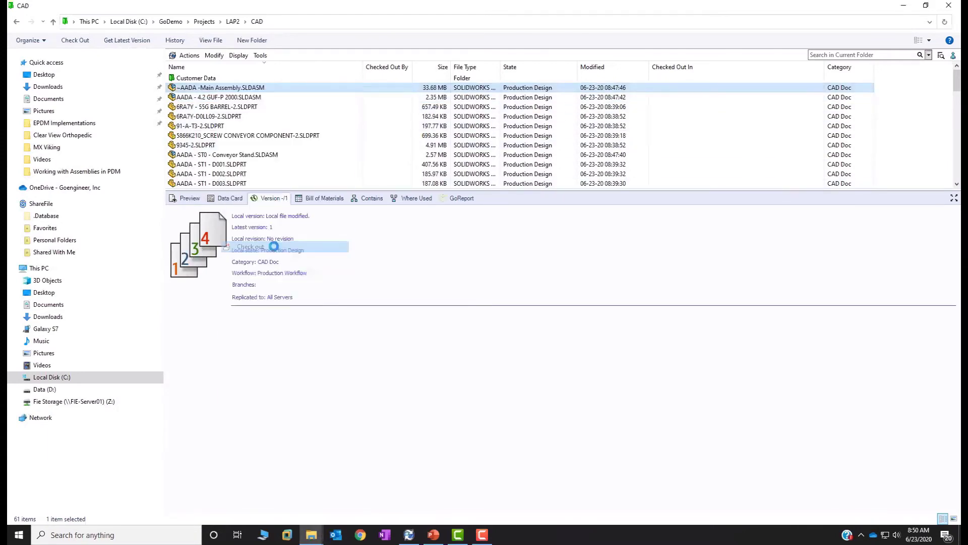
{"action": "left_click", "coordinate": [533, 340]}
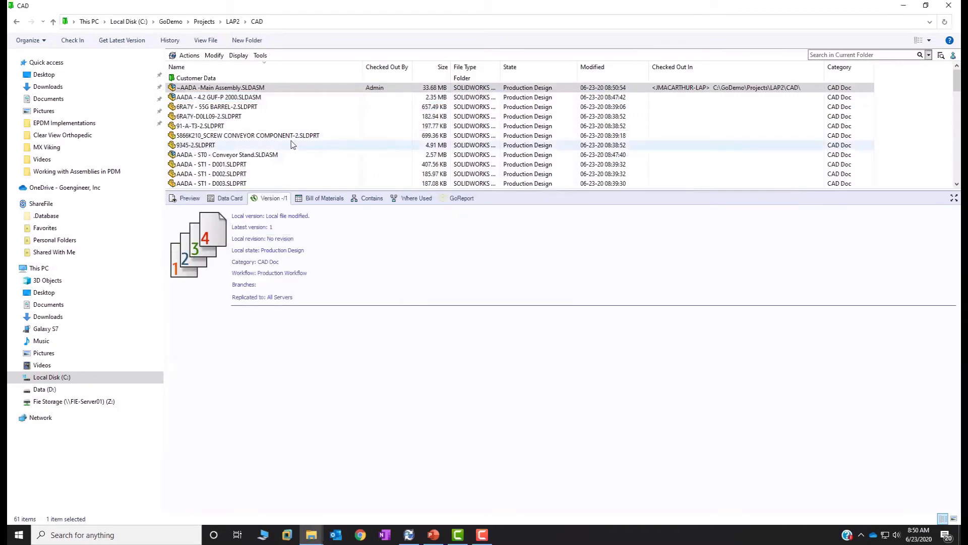
Step: Check in ~AADA -Main Assembly.SLDASM without a comment
{"action": "right_click", "coordinate": [236, 91]}
{"action": "left_click", "coordinate": [285, 269]}
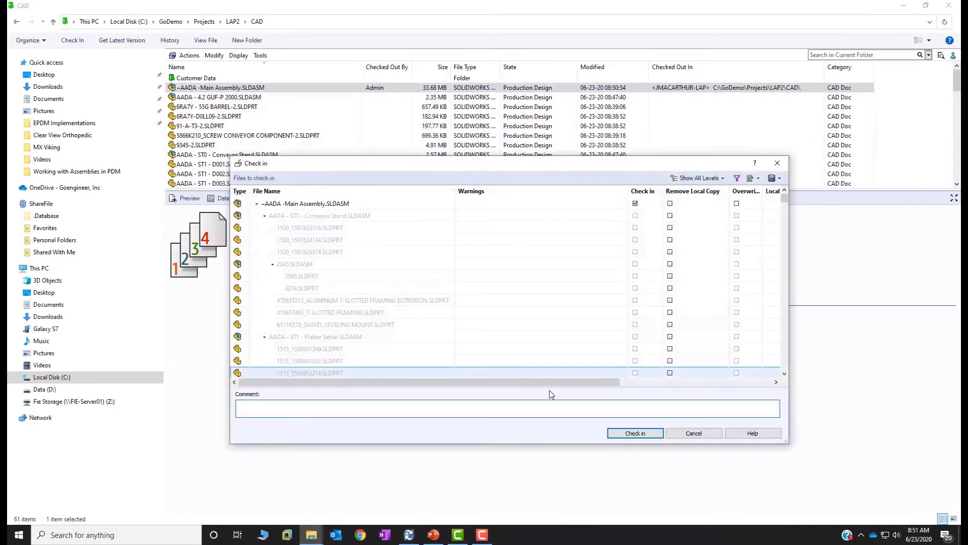
{"action": "left_click", "coordinate": [628, 434]}
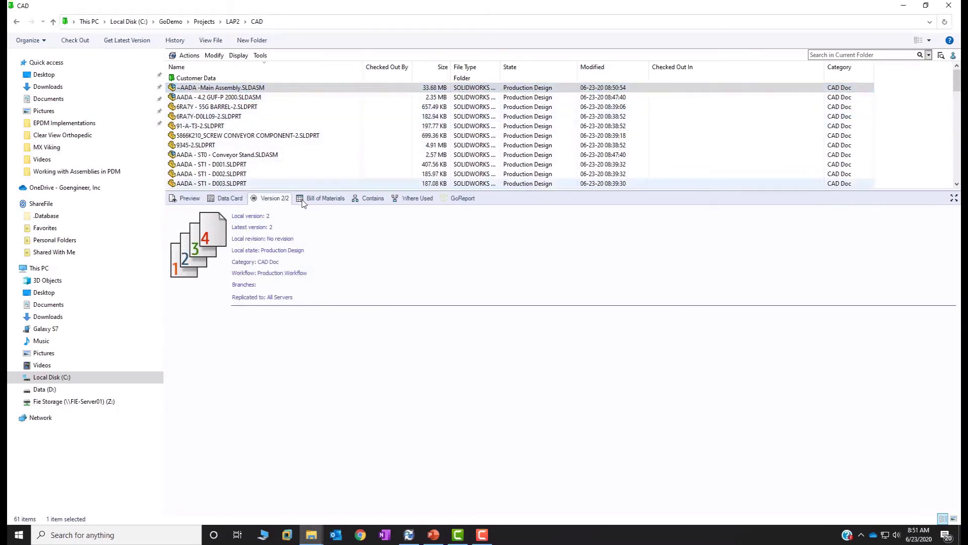
Step: Examine the files and folder locations contained in the main assembly's ST0, ST1 and ST2 subassemblies
{"action": "left_click", "coordinate": [370, 199]}
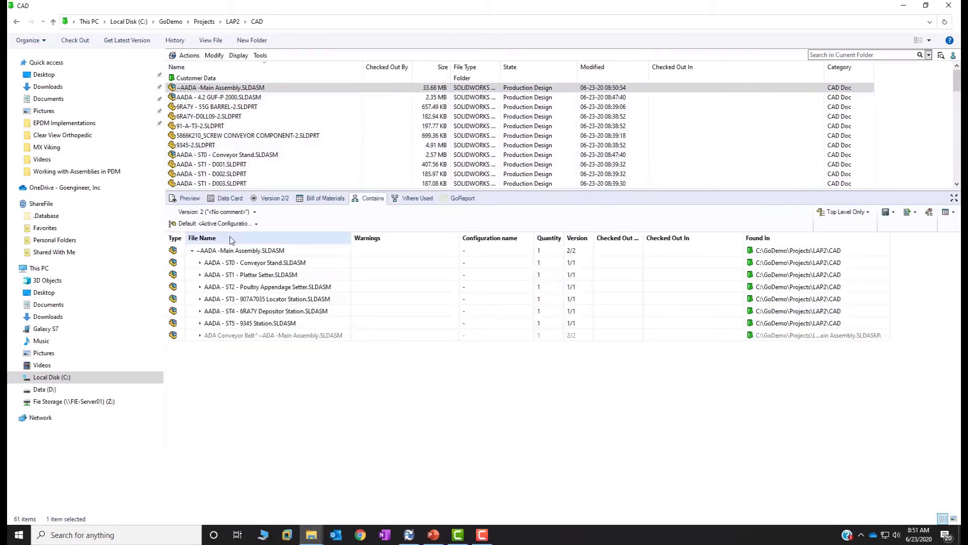
{"action": "left_click", "coordinate": [200, 263]}
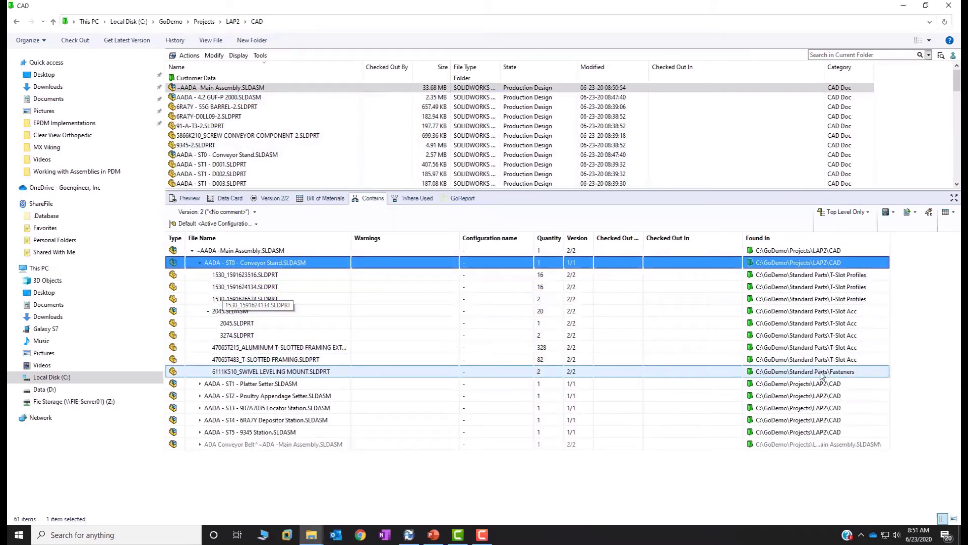
{"action": "left_click", "coordinate": [200, 262]}
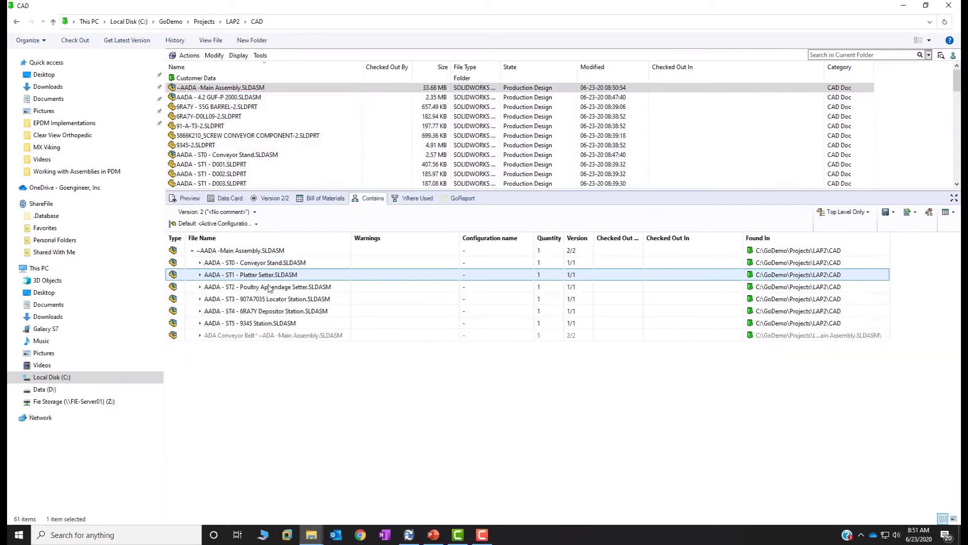
{"action": "left_click", "coordinate": [200, 275]}
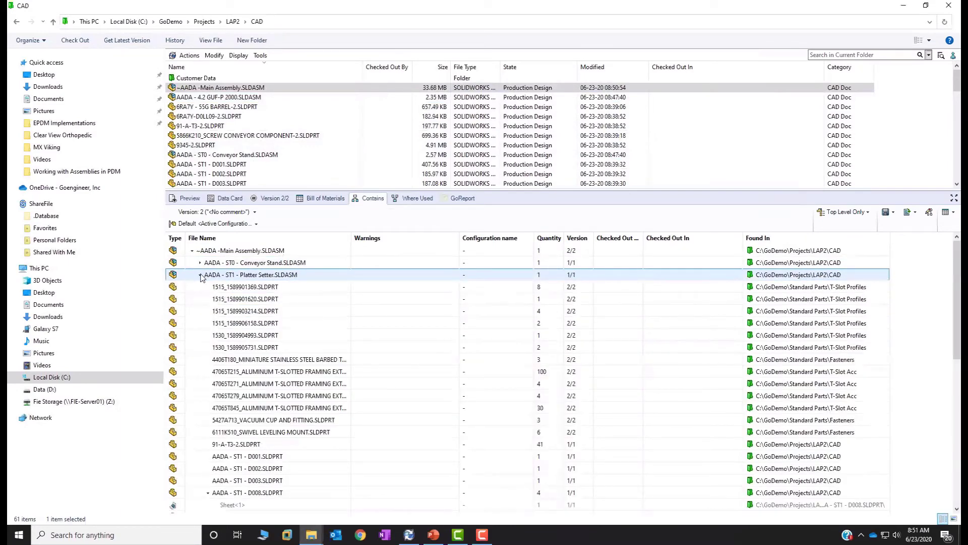
{"action": "left_click", "coordinate": [200, 275]}
{"action": "left_click", "coordinate": [201, 287]}
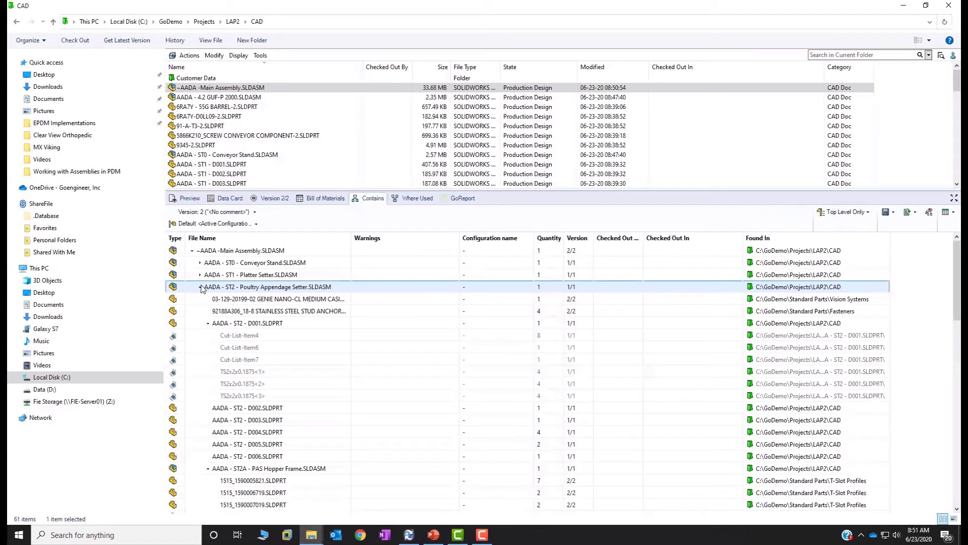
{"action": "left_click", "coordinate": [201, 287]}
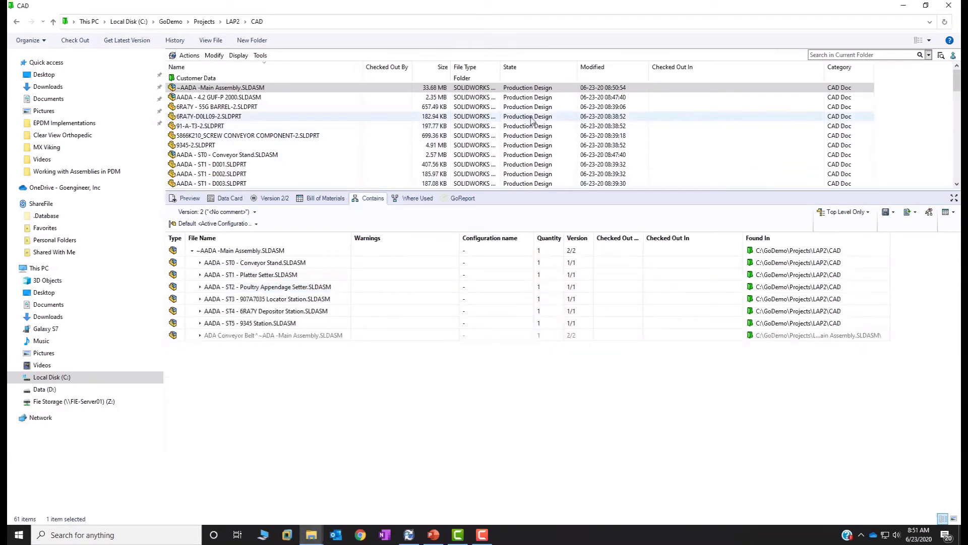
Step: Open ~AADA -Main Assembly.SLDASM in SOLIDWORKS without checking it out
{"action": "right_click", "coordinate": [188, 90]}
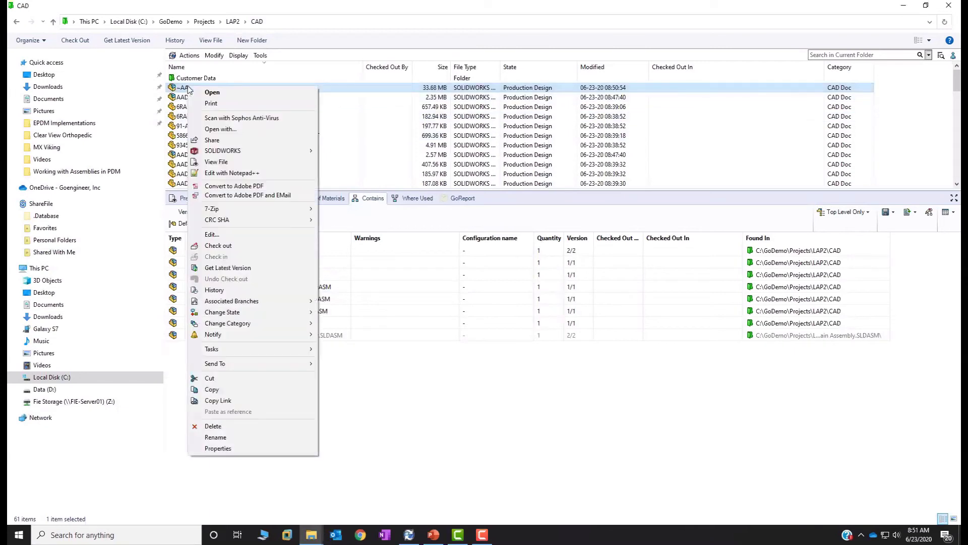
{"action": "mouse_move", "coordinate": [267, 153]}
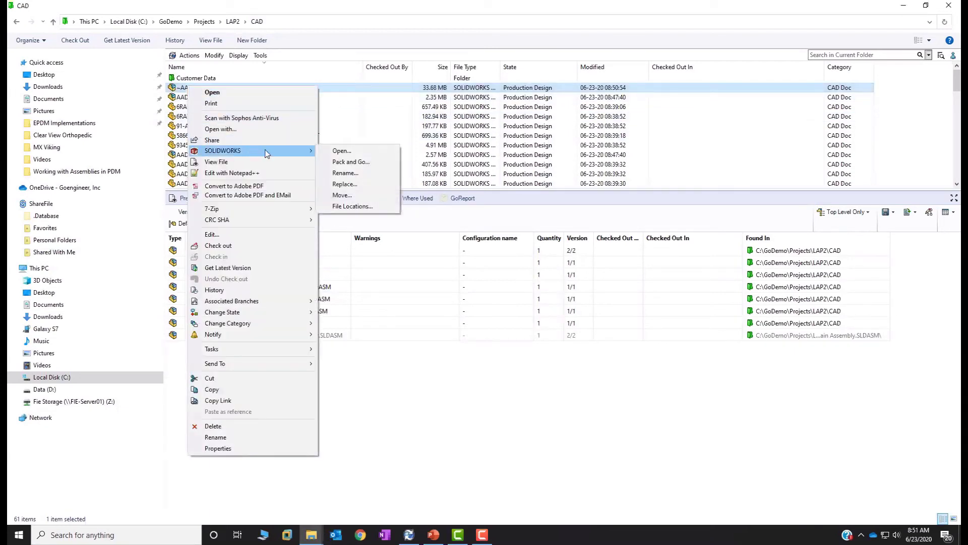
{"action": "left_click", "coordinate": [343, 150]}
{"action": "left_click", "coordinate": [479, 278]}
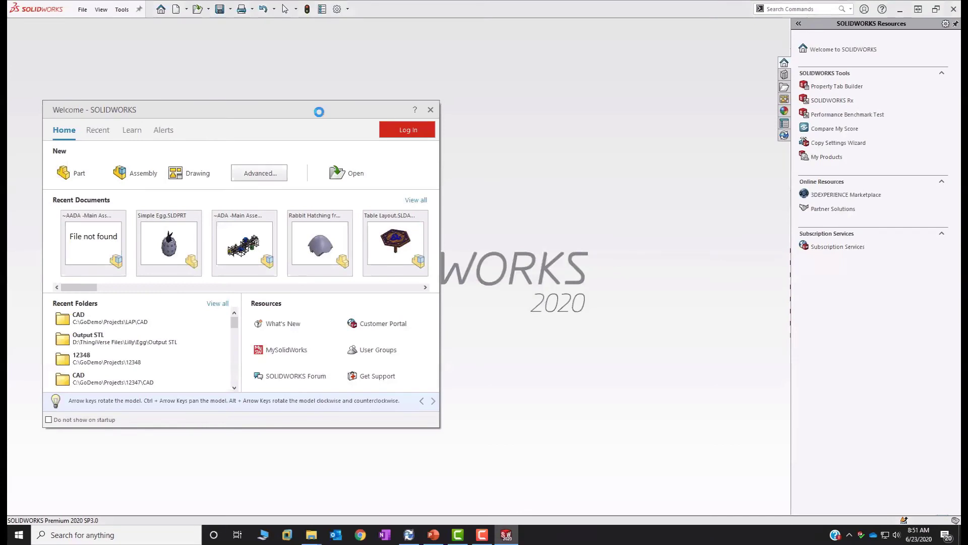
{"action": "left_click", "coordinate": [347, 173]}
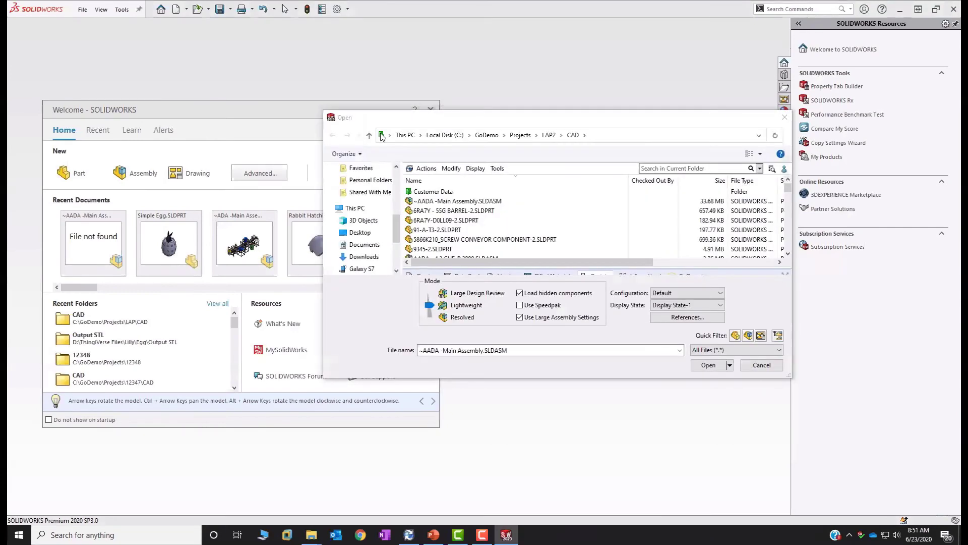
{"action": "double_click", "coordinate": [478, 203]}
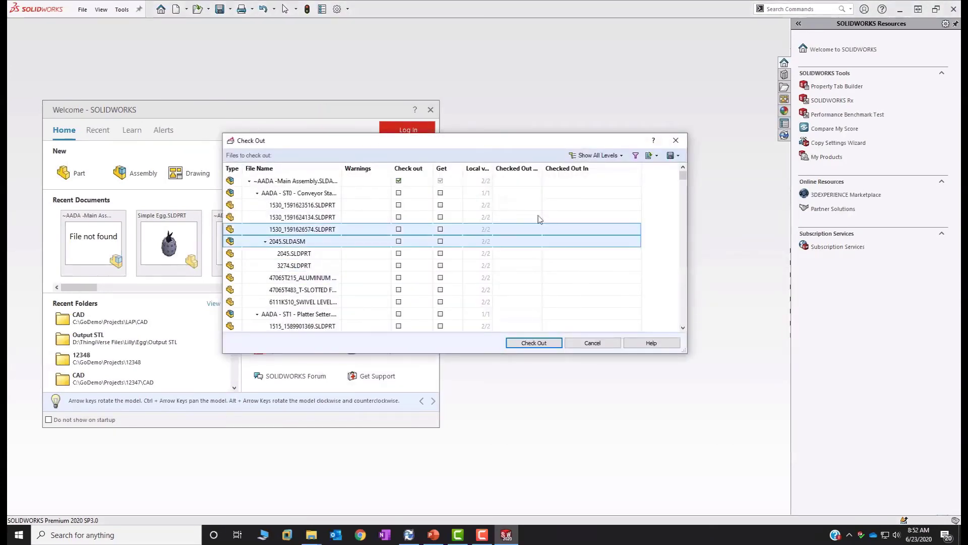
{"action": "left_click", "coordinate": [593, 343]}
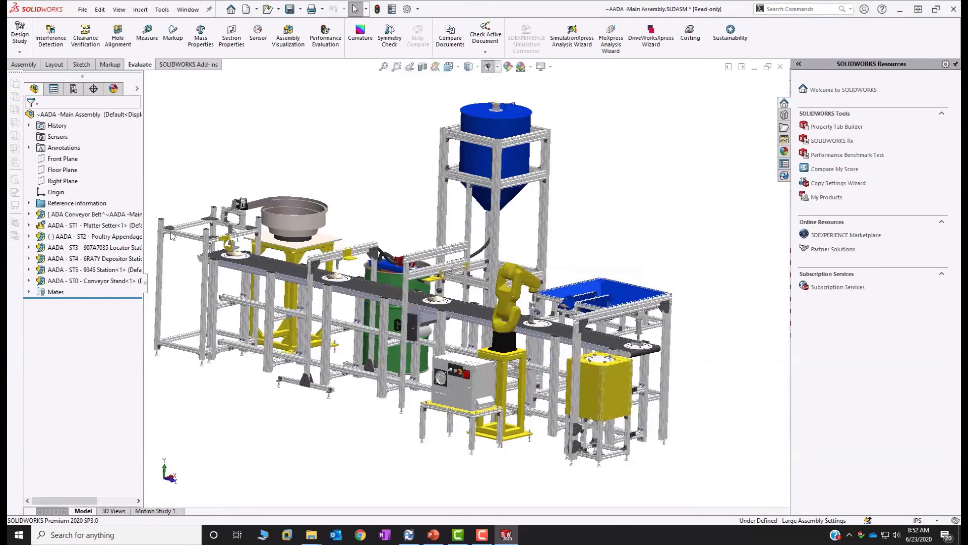
Step: Inspect the conveyor assembly from both sides and locate the green gravy barrel in the component tree
{"action": "middle_click_drag", "start_coordinate": [595, 255], "coordinate": [485, 305]}
{"action": "scroll", "coordinate": [484, 304], "scroll_direction": "up", "scroll_amount": 4}
{"action": "scroll", "coordinate": [454, 296], "scroll_direction": "down", "scroll_amount": 3}
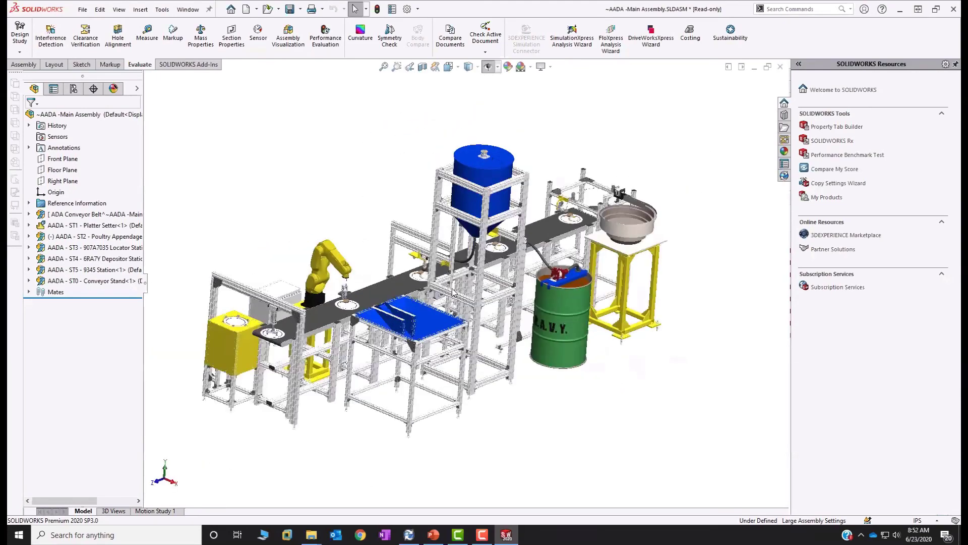
{"action": "left_click", "coordinate": [573, 308]}
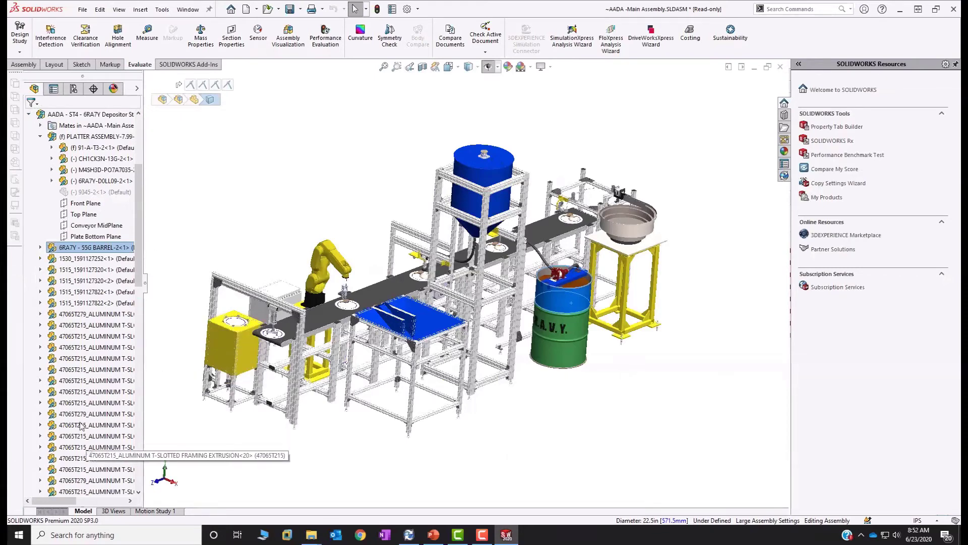
{"action": "left_click", "coordinate": [29, 115]}
{"action": "middle_click_drag", "start_coordinate": [374, 252], "coordinate": [476, 261]}
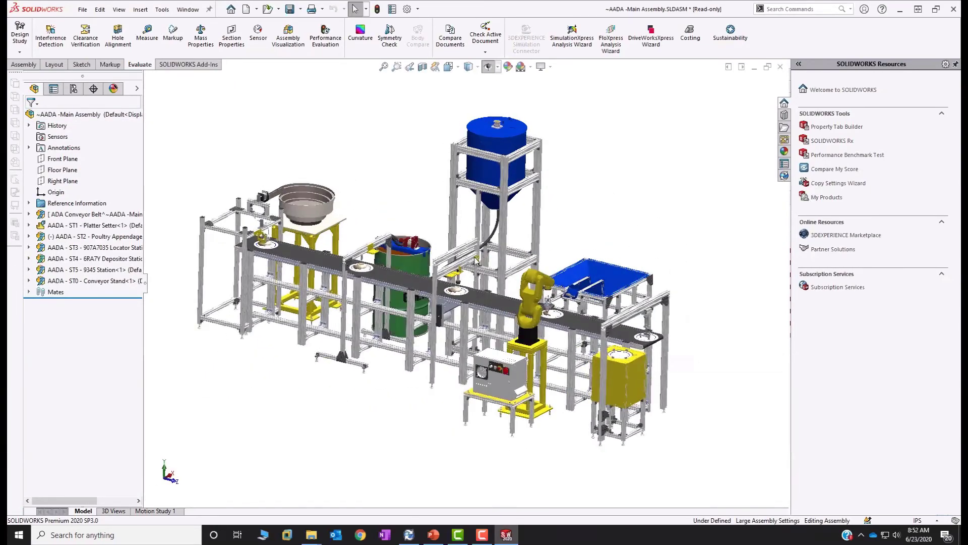
{"action": "key", "text": "f"}
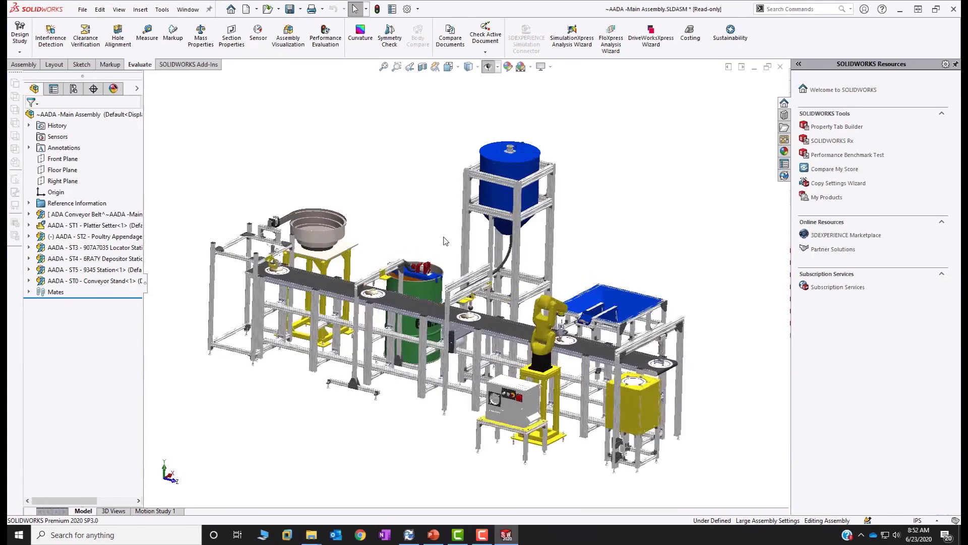
Step: Run Performance Evaluation on the main assembly, review its open performance and component statistics, and close the report
{"action": "left_click", "coordinate": [162, 10]}
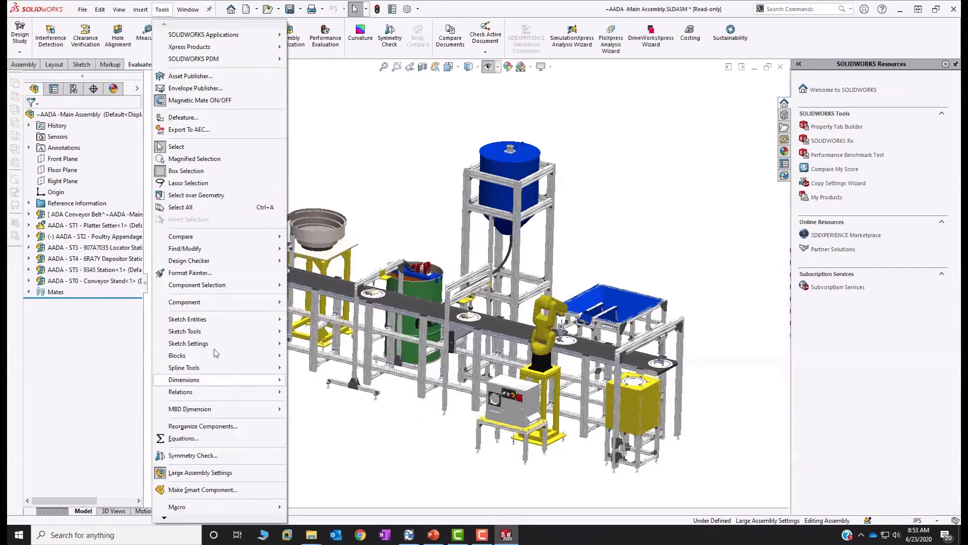
{"action": "mouse_move", "coordinate": [185, 518]}
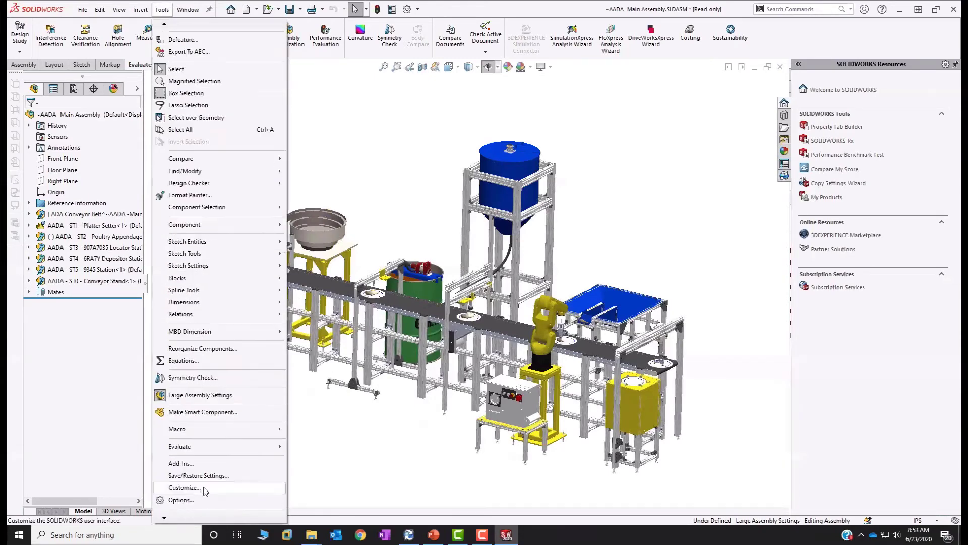
{"action": "mouse_move", "coordinate": [271, 448]}
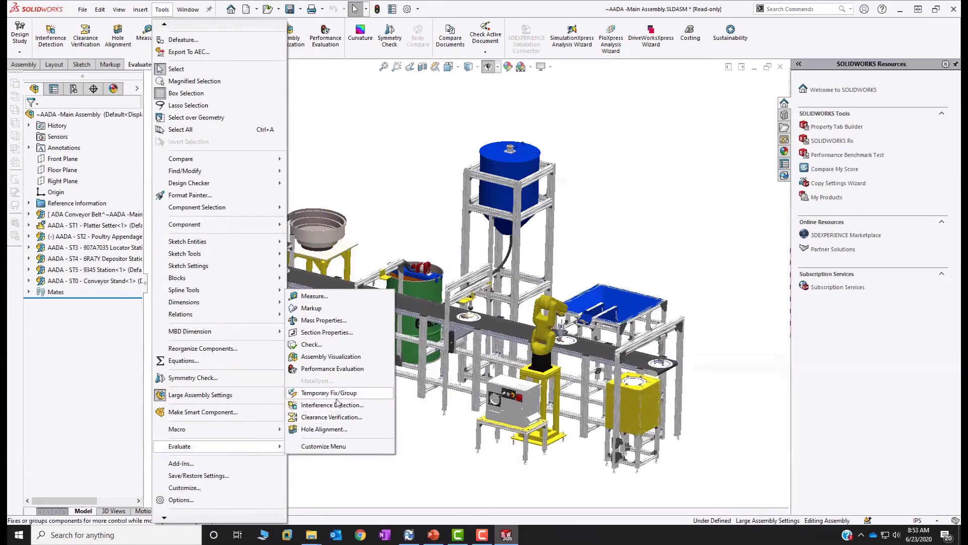
{"action": "left_click", "coordinate": [337, 369]}
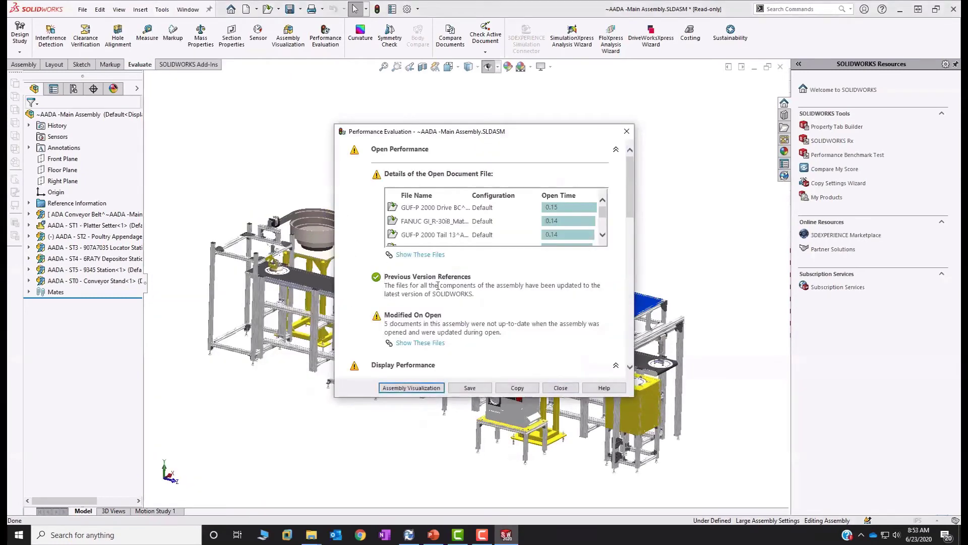
{"action": "left_click_drag", "start_coordinate": [628, 192], "coordinate": [638, 325]}
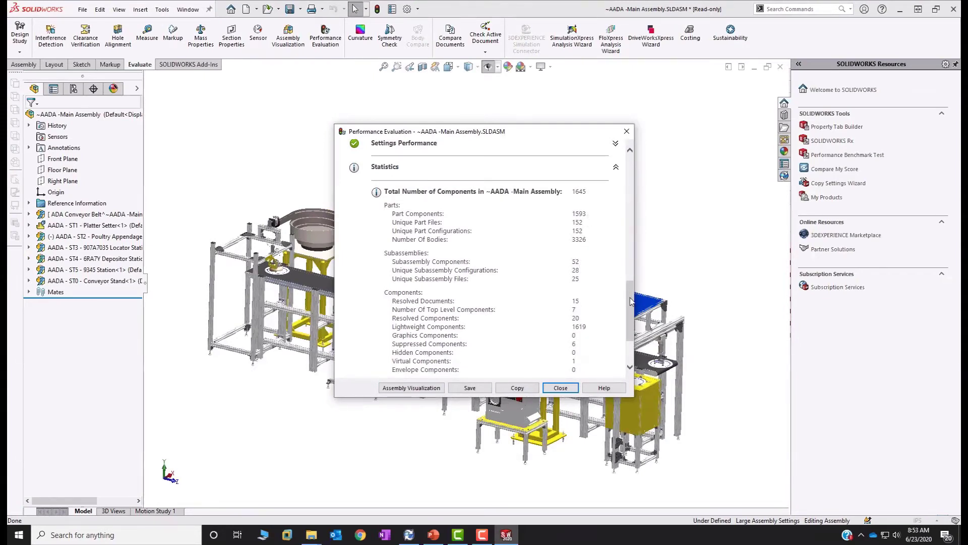
{"action": "left_click_drag", "start_coordinate": [630, 302], "coordinate": [635, 326]}
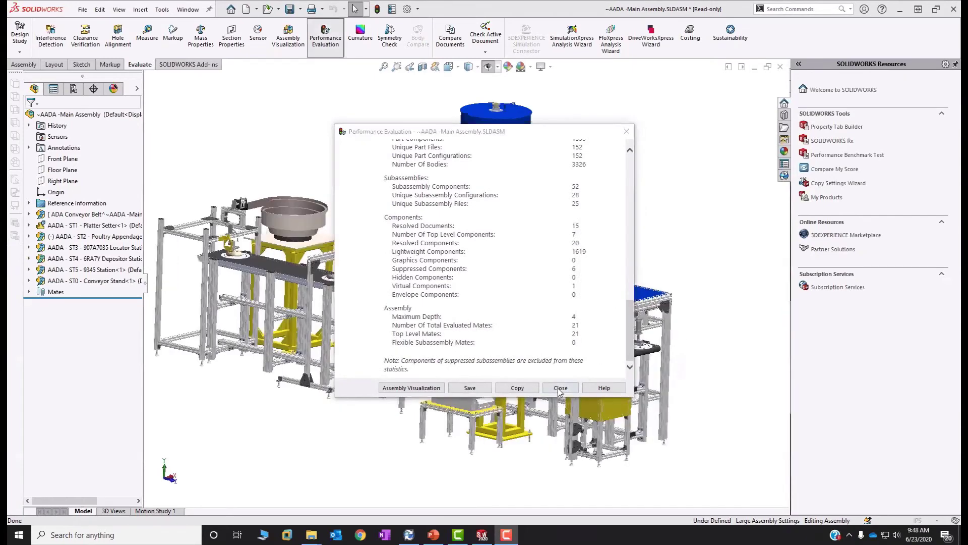
{"action": "left_click", "coordinate": [561, 387]}
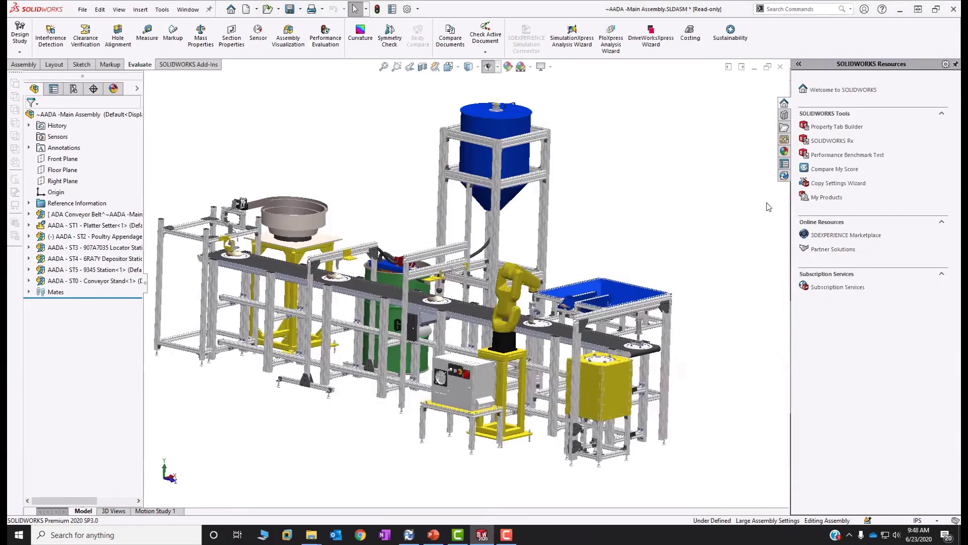
Step: Show the assembly's PDM file tree, expand the ST2 Poultry Appendage Setter, and view the main assembly's available versions
{"action": "left_click", "coordinate": [784, 175]}
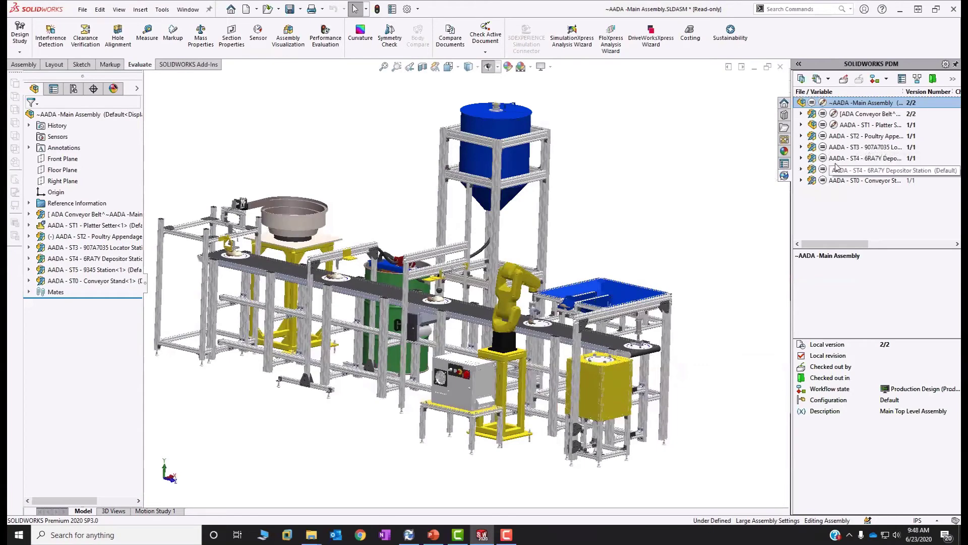
{"action": "left_click", "coordinate": [801, 136]}
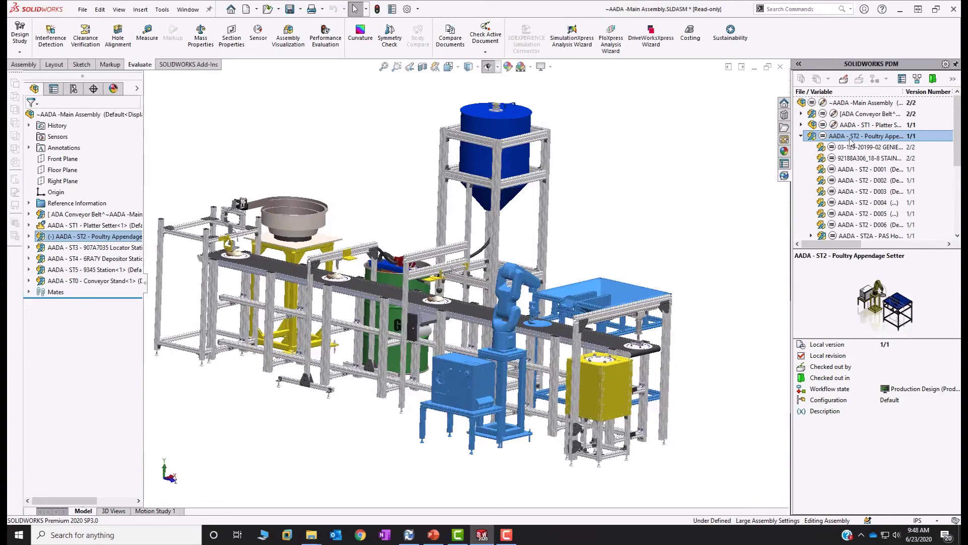
{"action": "left_click", "coordinate": [844, 104]}
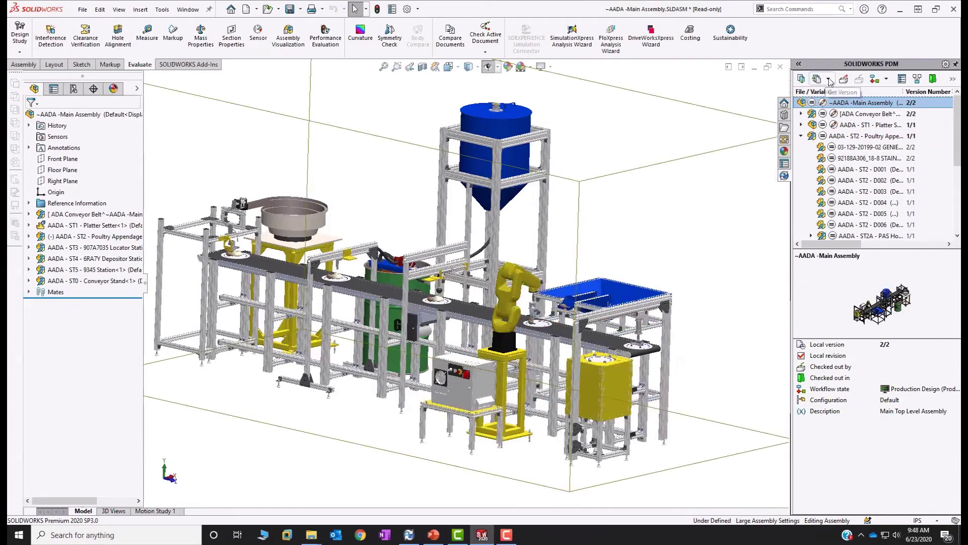
{"action": "left_click", "coordinate": [829, 80]}
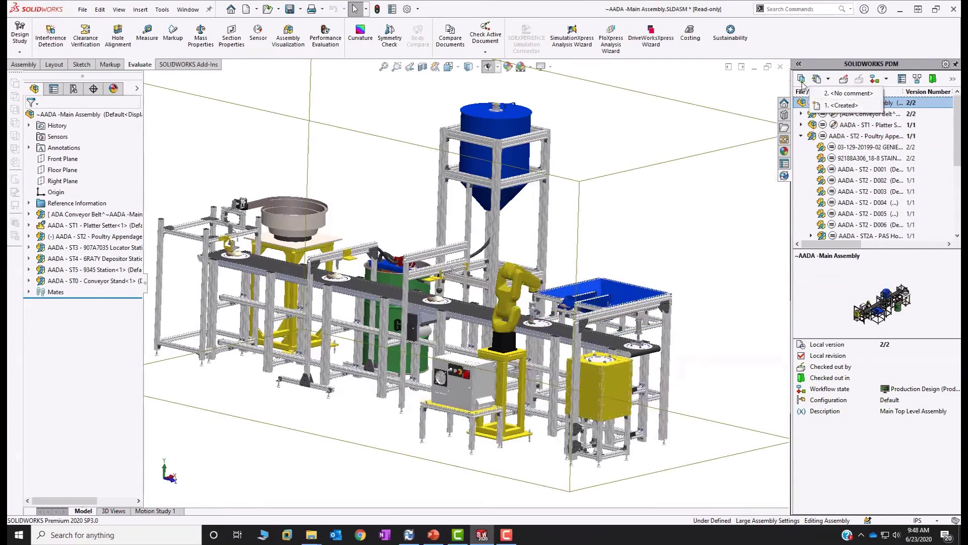
{"action": "left_click", "coordinate": [832, 64]}
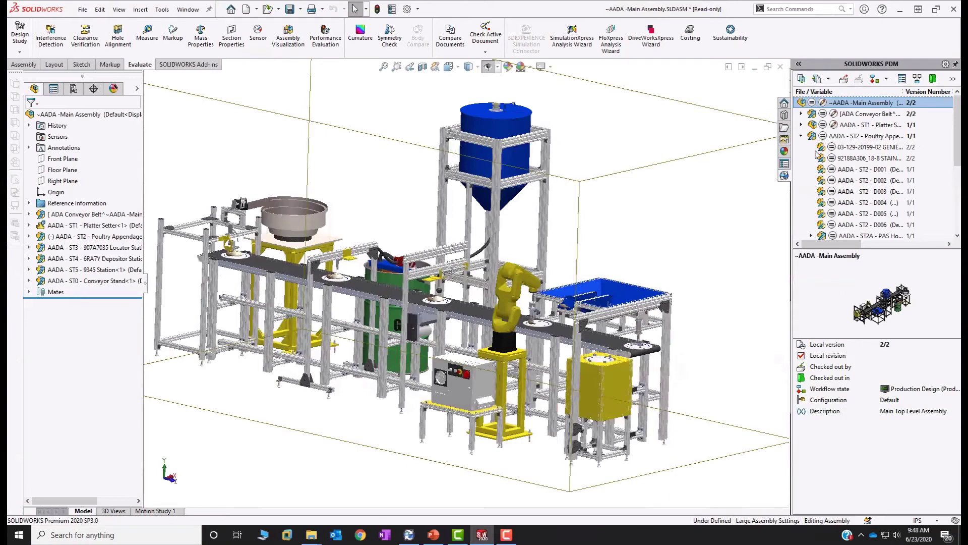
Step: Send ~AADA -Main Assembly and its preselected components to Production Review, and widen the Workflow State column to show full state names
{"action": "left_click", "coordinate": [887, 79]}
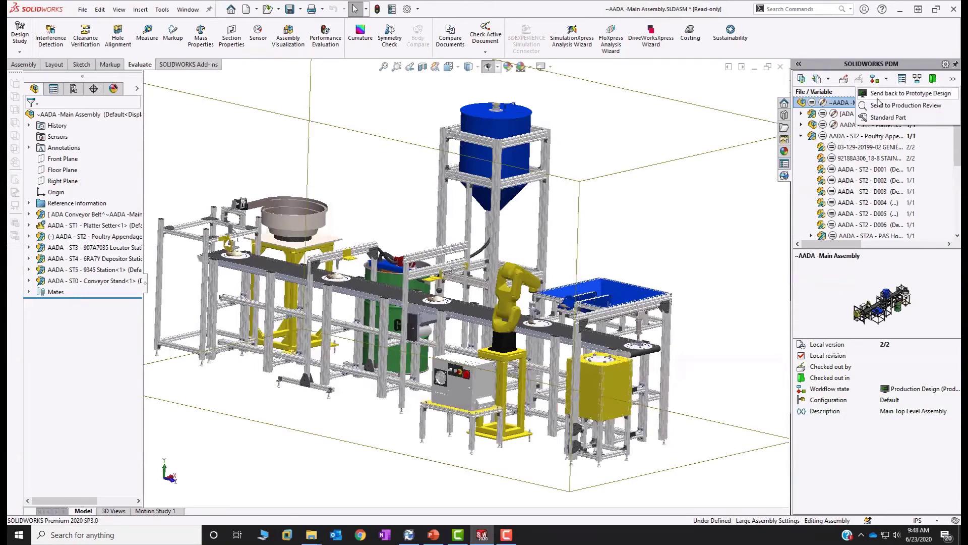
{"action": "left_click", "coordinate": [906, 105]}
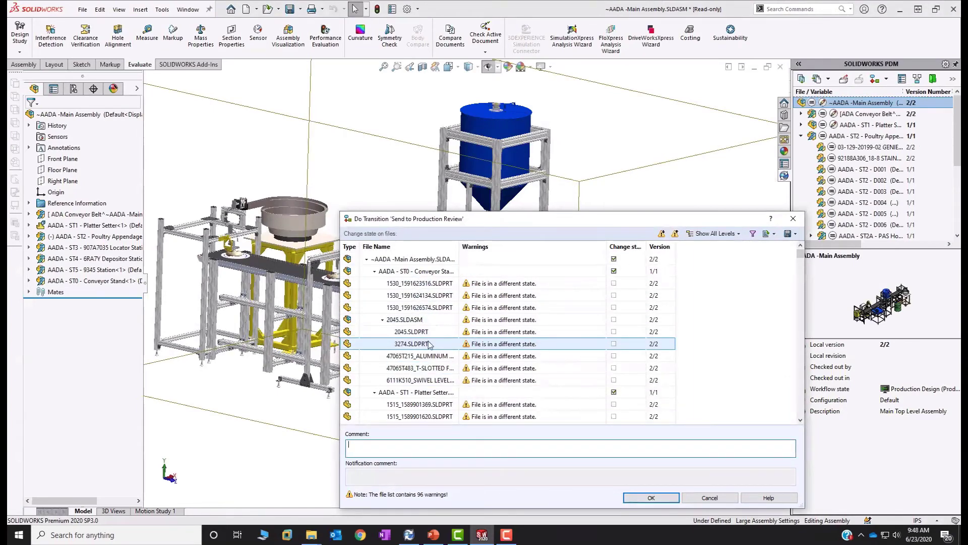
{"action": "left_click", "coordinate": [651, 497]}
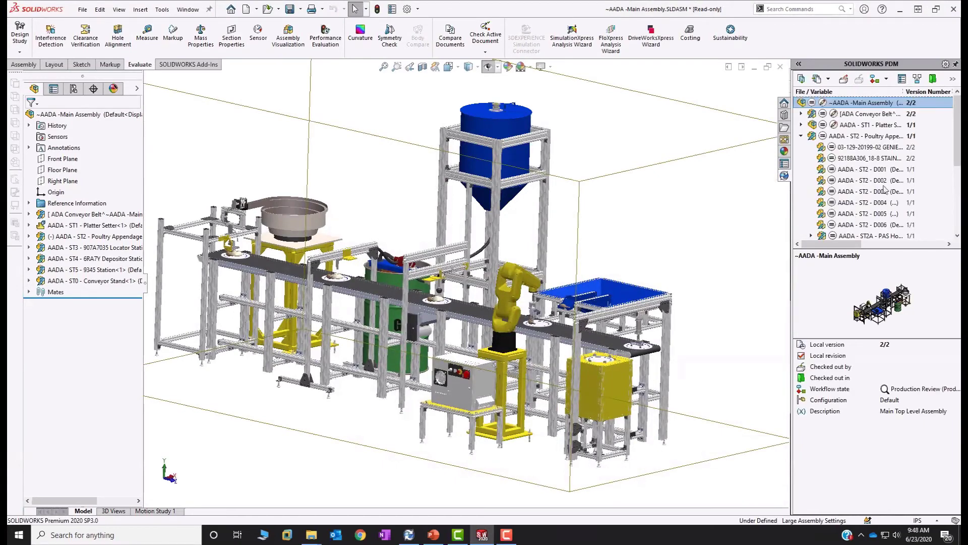
{"action": "left_click_drag", "start_coordinate": [851, 247], "coordinate": [914, 248]}
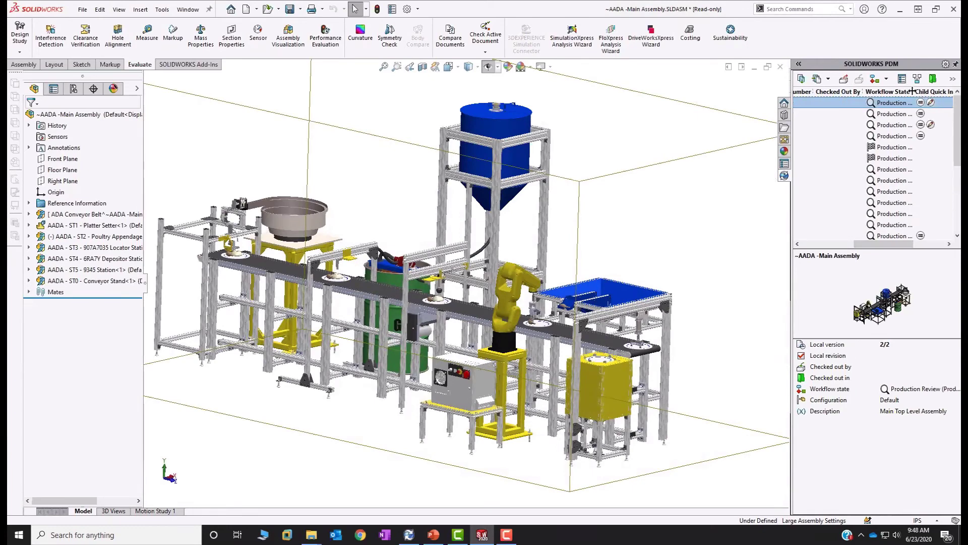
{"action": "left_click_drag", "start_coordinate": [913, 91], "coordinate": [946, 91]}
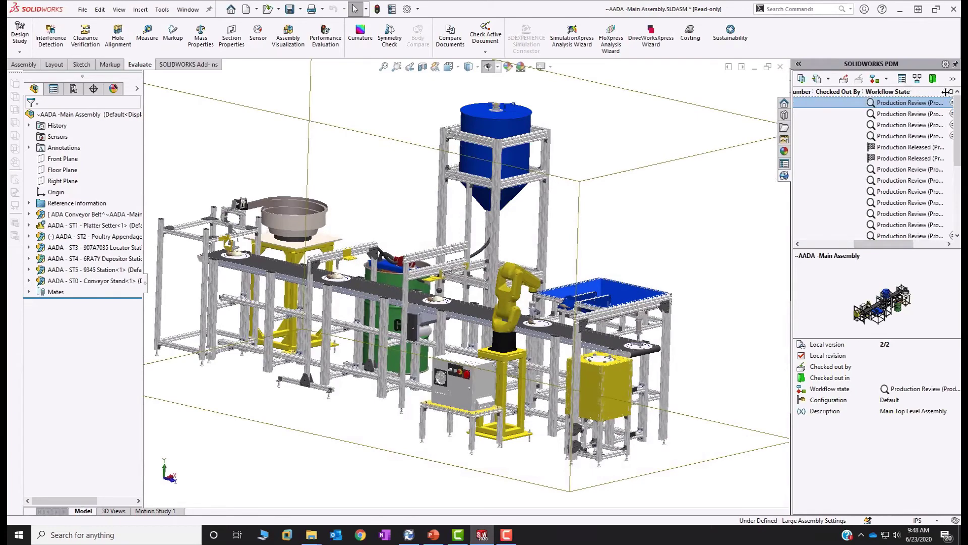
Step: Apply the ECR Completed transition to ~AADA -Main Assembly and its preselected components
{"action": "left_click", "coordinate": [896, 102]}
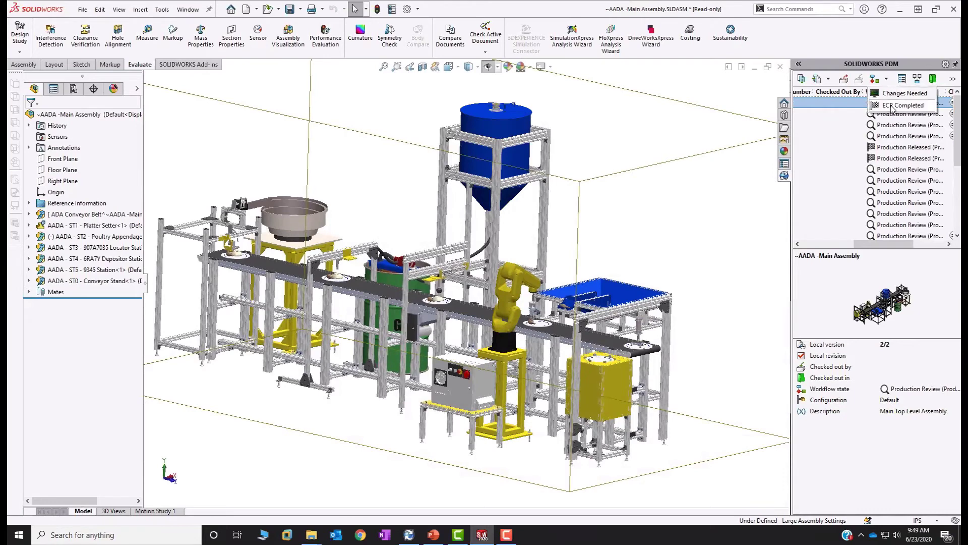
{"action": "left_click", "coordinate": [893, 105]}
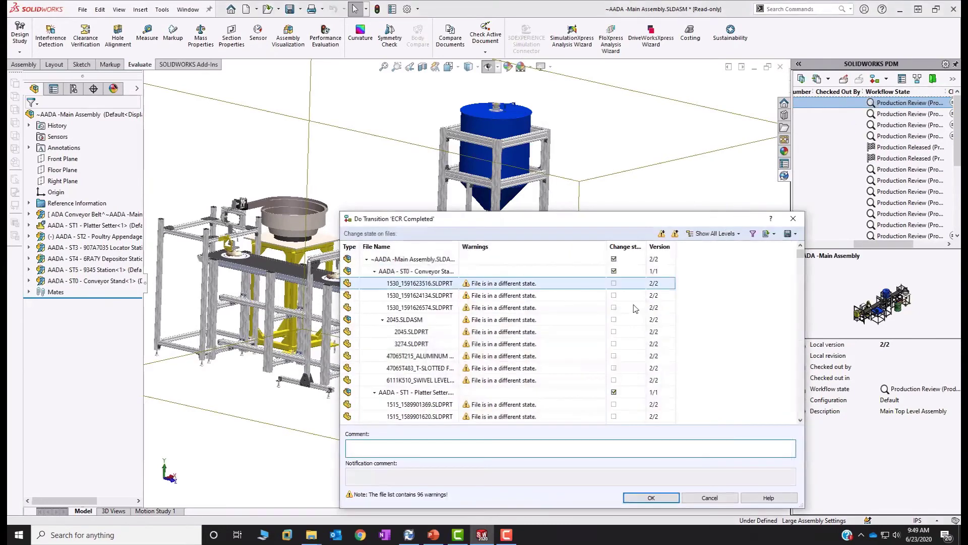
{"action": "left_click", "coordinate": [650, 497]}
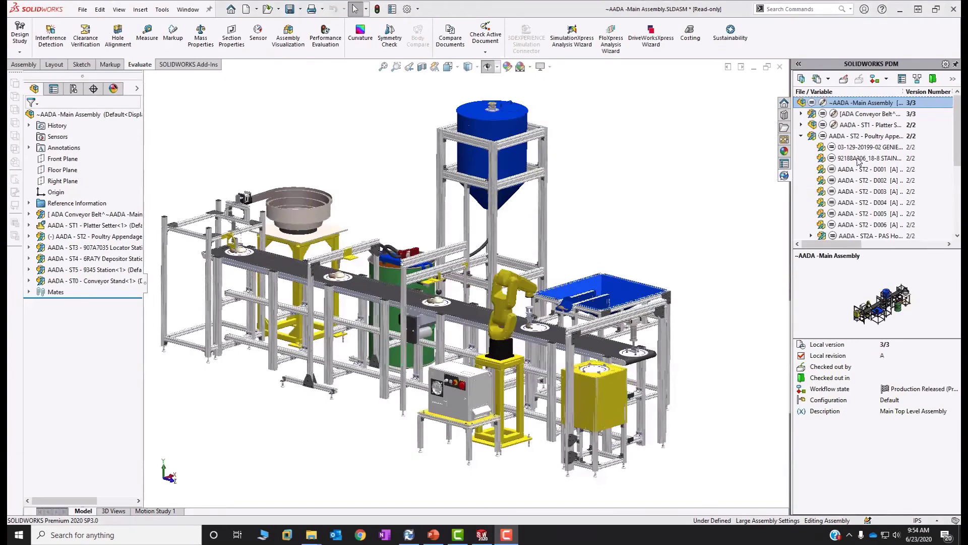
{"action": "left_click_drag", "start_coordinate": [856, 245], "coordinate": [831, 246]}
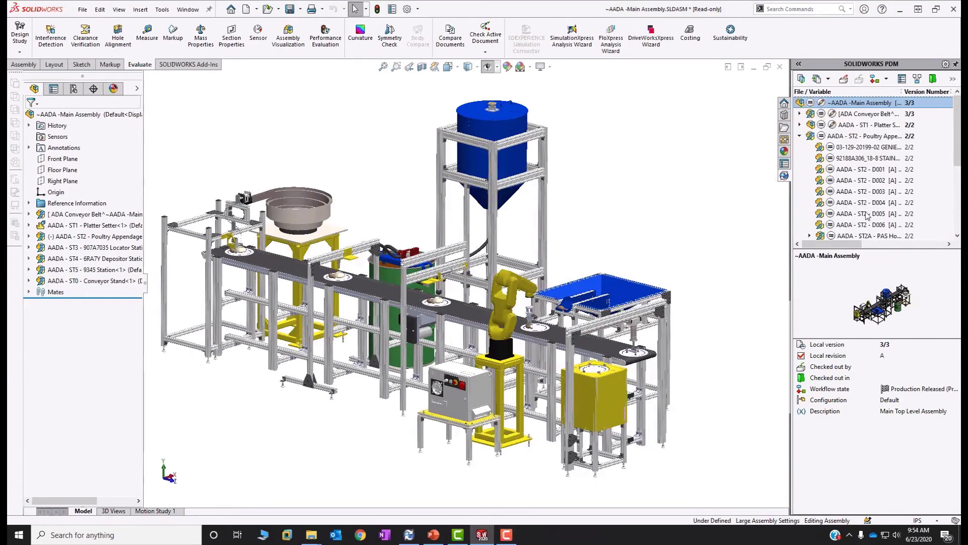
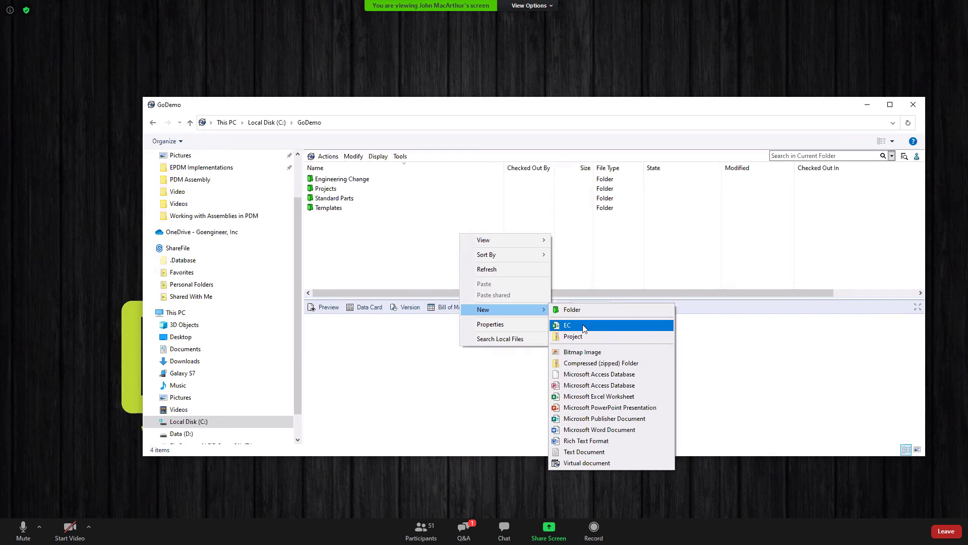
Step: In the GoDemo vault root, create an EC from its template with part number 12345, department Assembly and Engineering as the EC requirement
{"action": "left_click", "coordinate": [584, 328]}
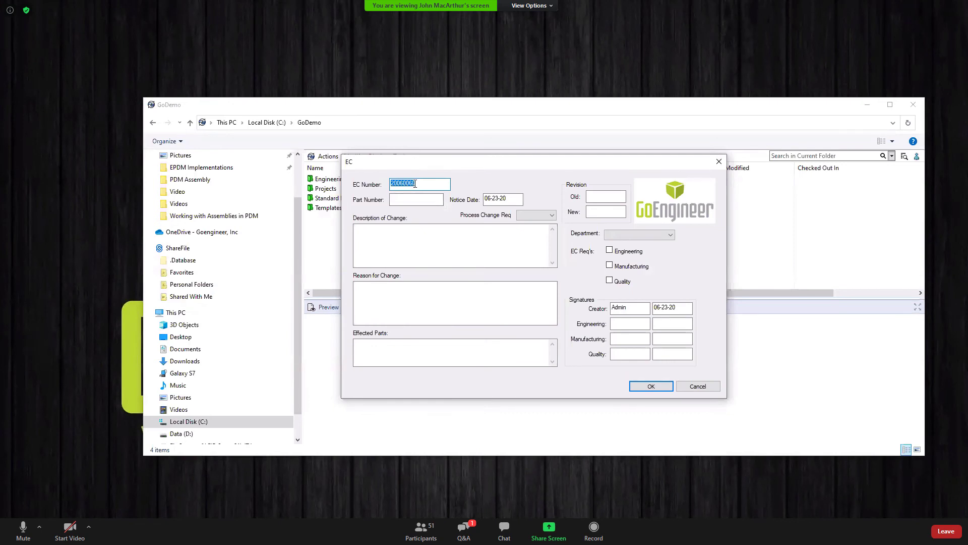
{"action": "left_click", "coordinate": [417, 200]}
{"action": "type", "text": "12345"}
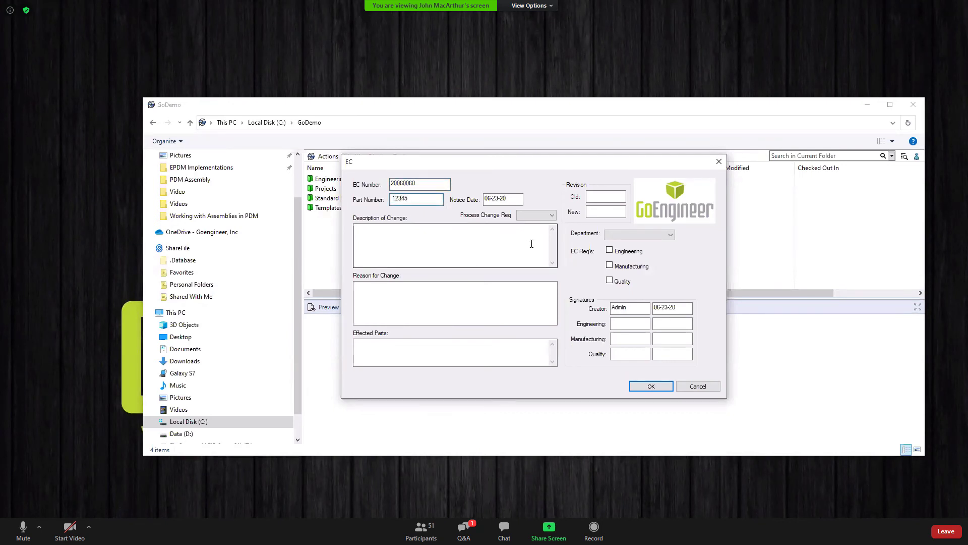
{"action": "left_click", "coordinate": [626, 235]}
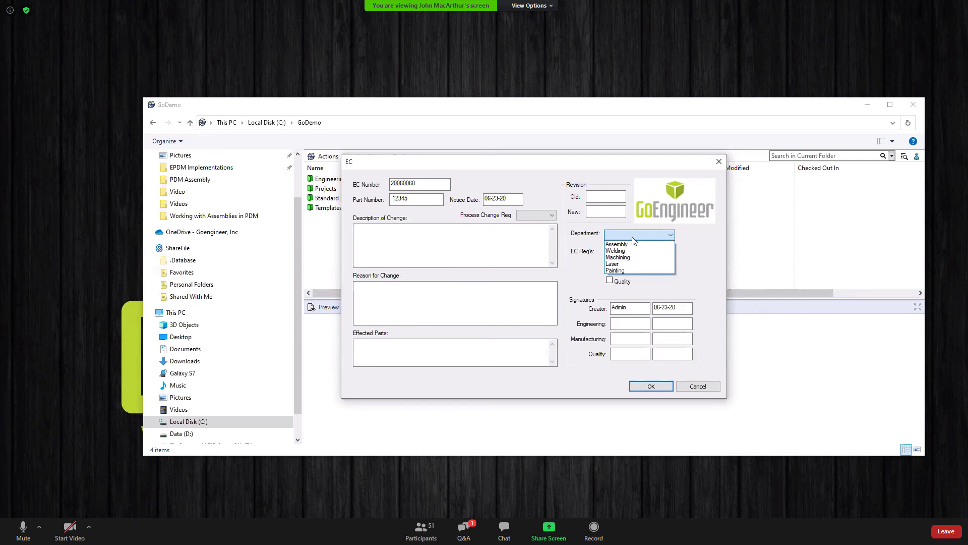
{"action": "left_click", "coordinate": [633, 245]}
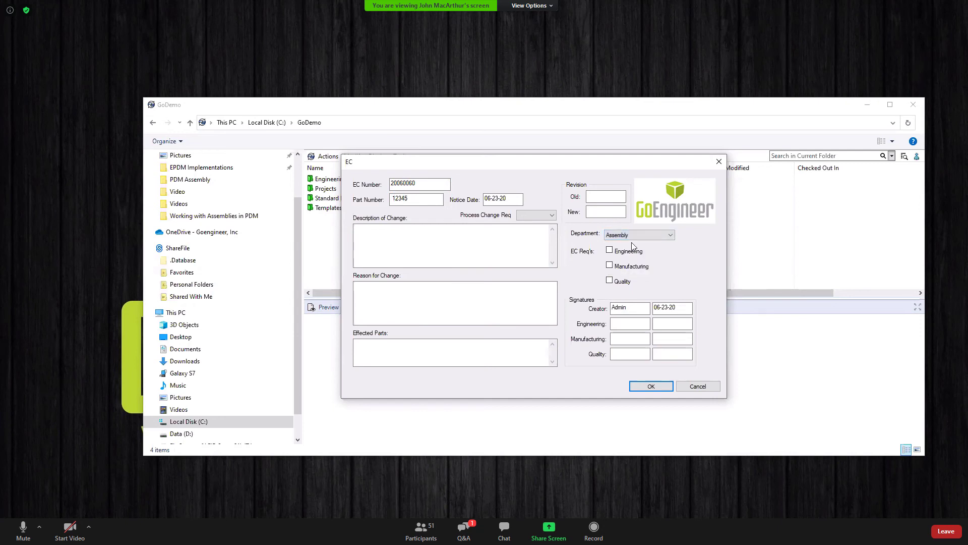
{"action": "left_click", "coordinate": [609, 251]}
{"action": "left_click", "coordinate": [409, 246]}
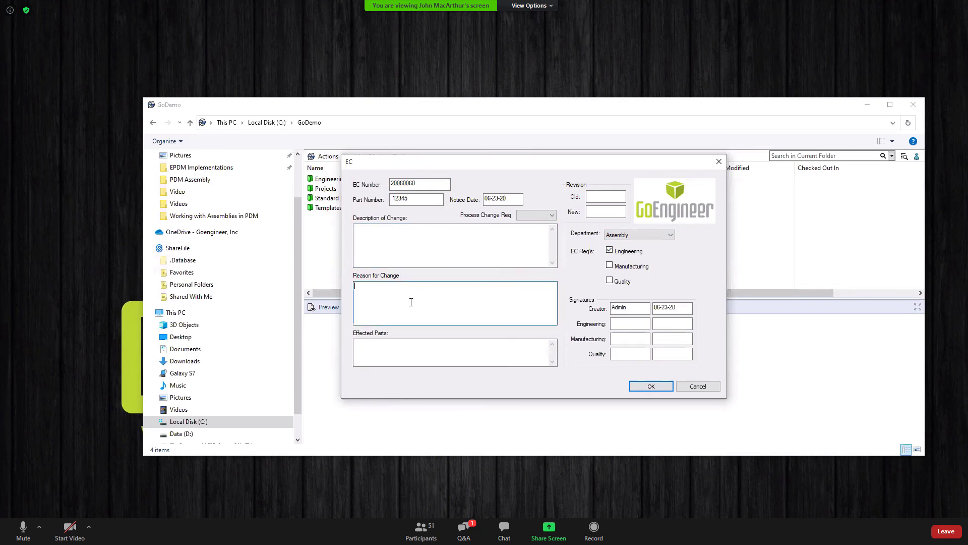
{"action": "left_click", "coordinate": [397, 342]}
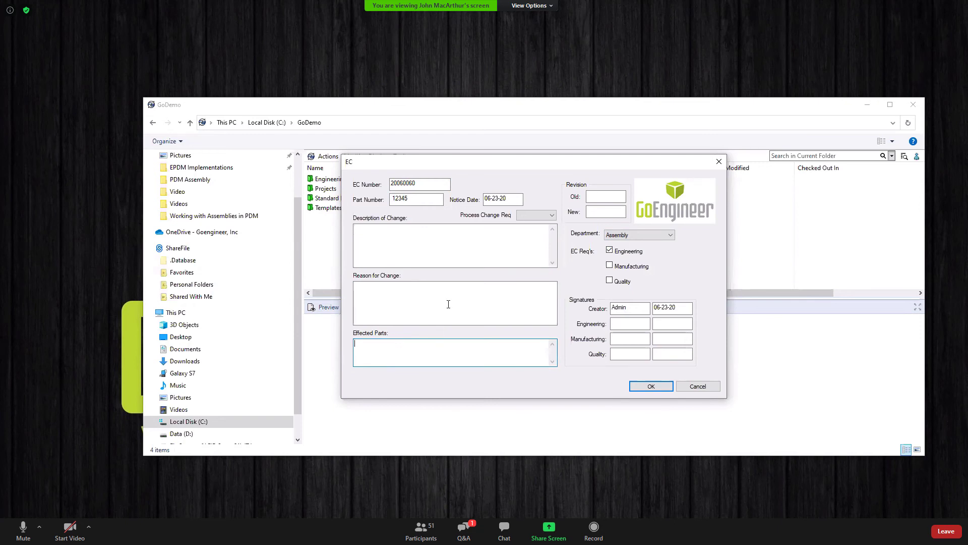
{"action": "left_click", "coordinate": [649, 386]}
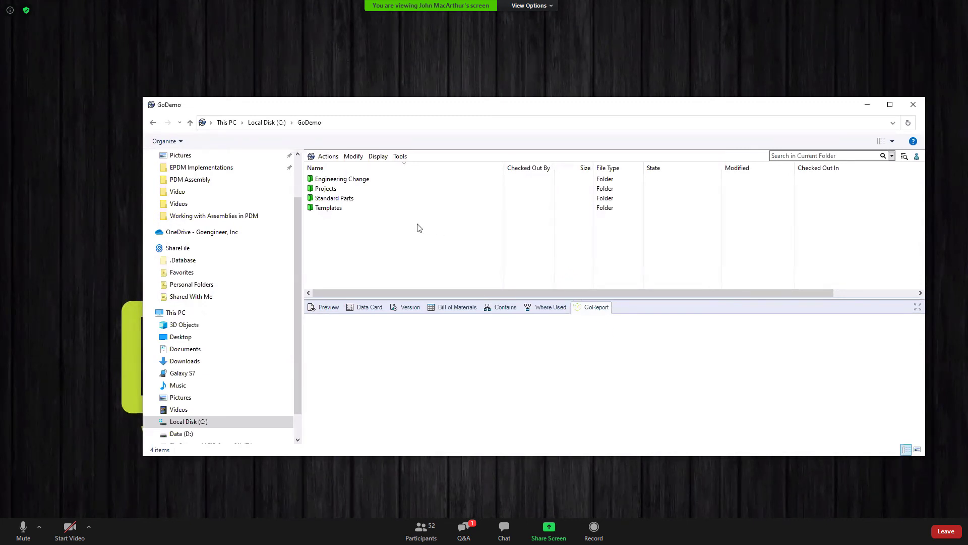
Step: In the Engineering Change folder's Assembly subfolder, view the GoReport file variables for EC-20060060.xlsx and EC-20020050.xlsx
{"action": "left_click", "coordinate": [337, 180]}
{"action": "double_click", "coordinate": [337, 180]}
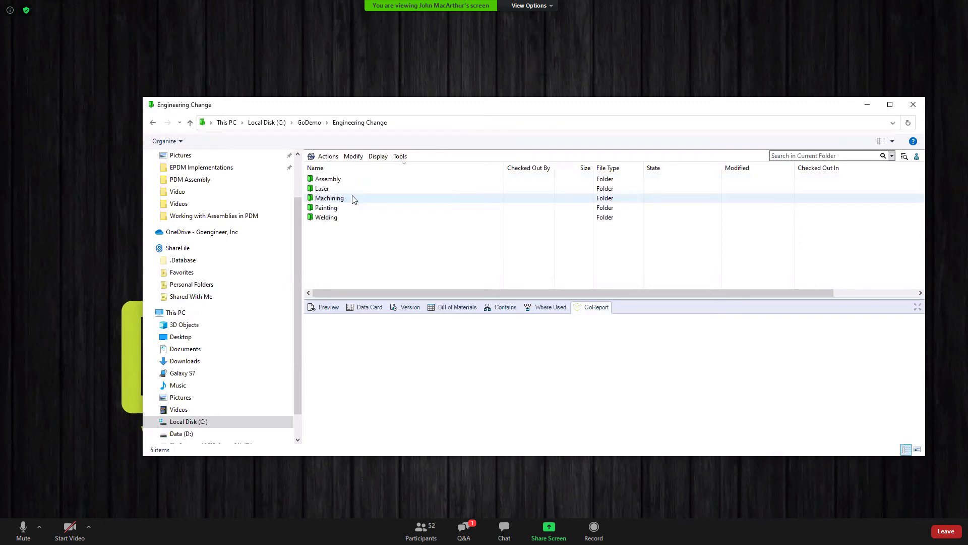
{"action": "double_click", "coordinate": [331, 180]}
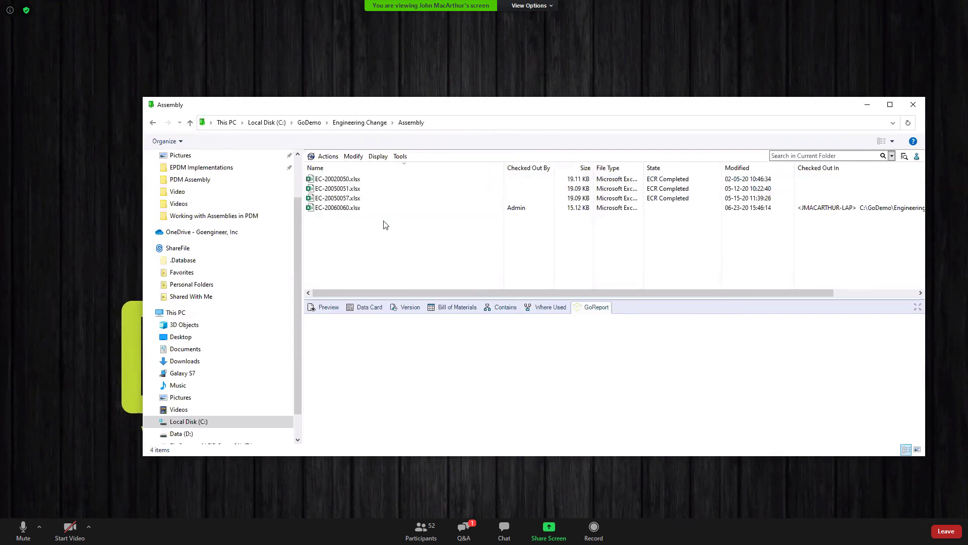
{"action": "left_click", "coordinate": [348, 209]}
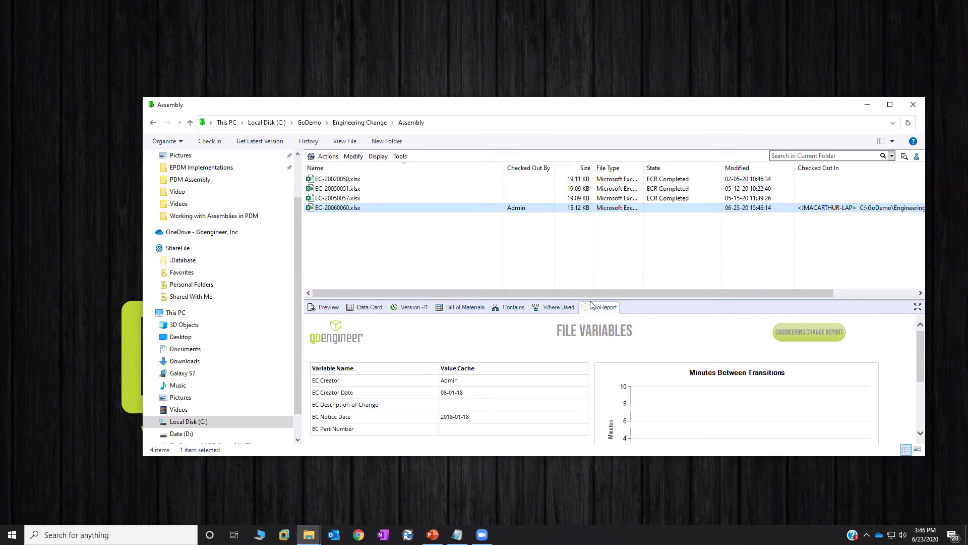
{"action": "left_click_drag", "start_coordinate": [590, 300], "coordinate": [585, 259]}
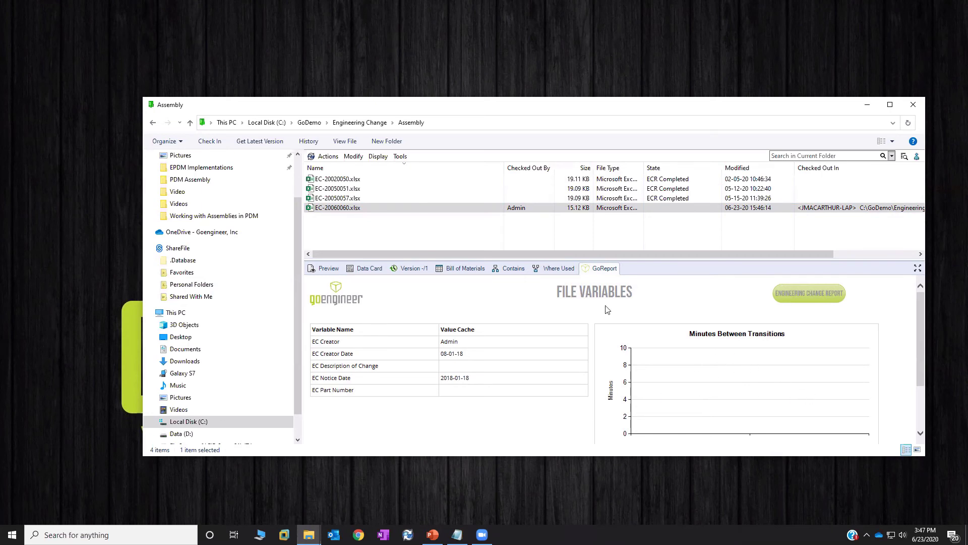
{"action": "left_click", "coordinate": [354, 181]}
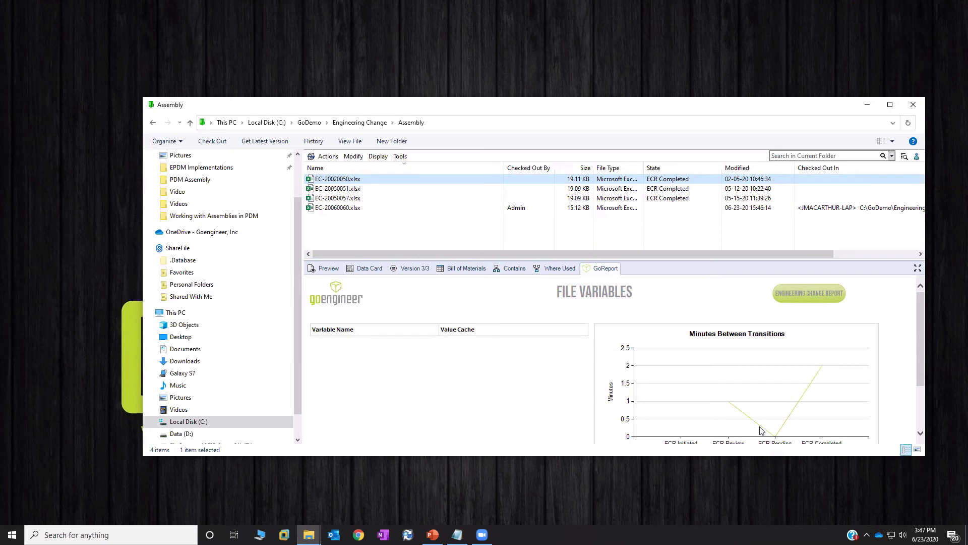
Step: Review the GoReport for project folder 12345 in a maximized window and open its Engineering Change Report
{"action": "left_click", "coordinate": [318, 123]}
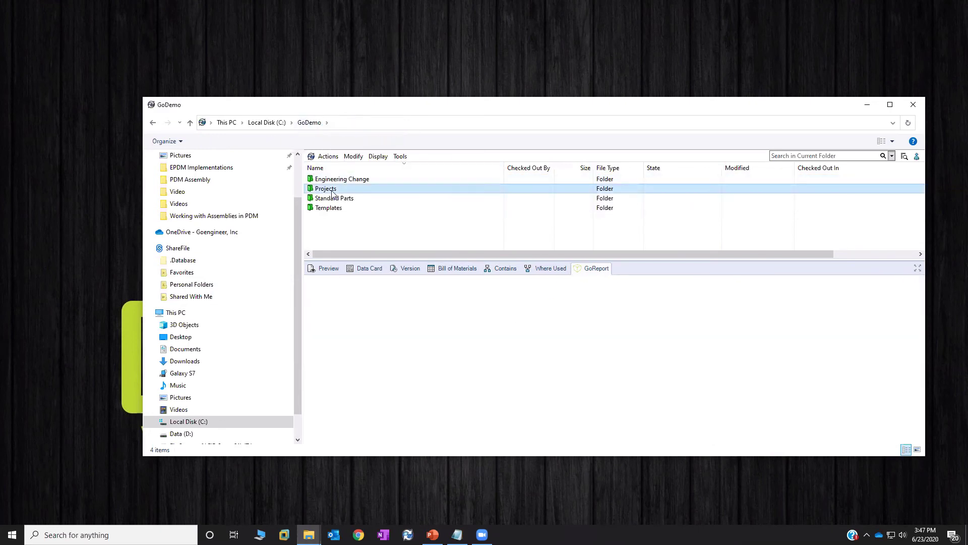
{"action": "double_click", "coordinate": [332, 191]}
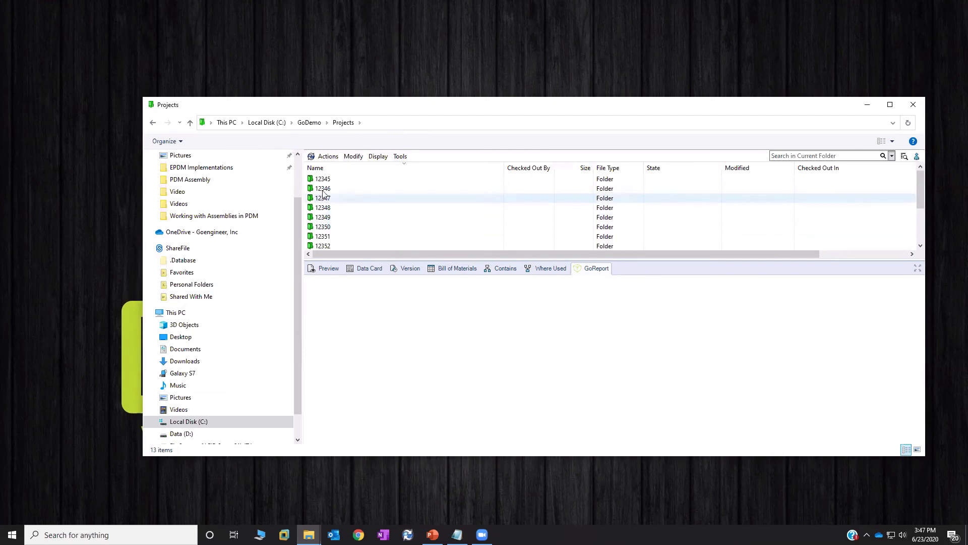
{"action": "left_click", "coordinate": [323, 179]}
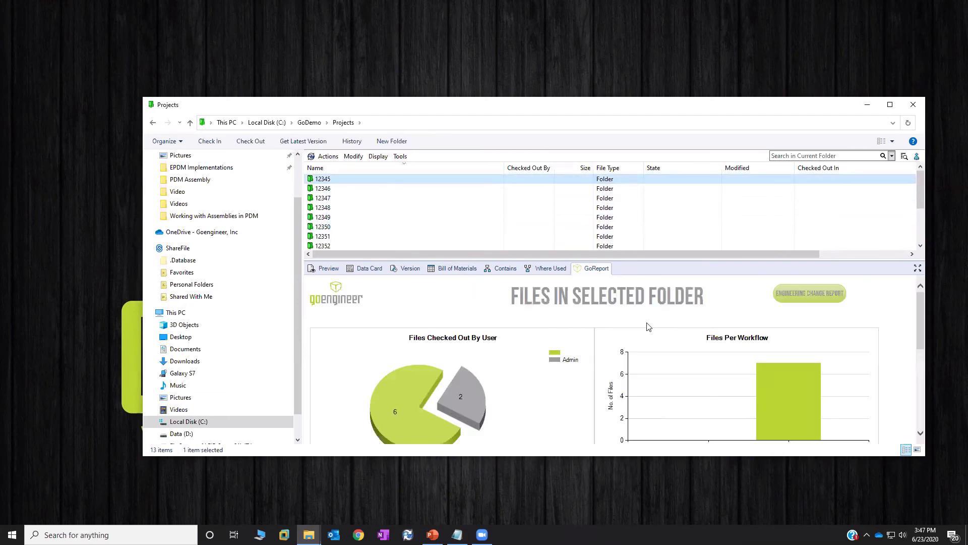
{"action": "left_click_drag", "start_coordinate": [636, 260], "coordinate": [641, 223]}
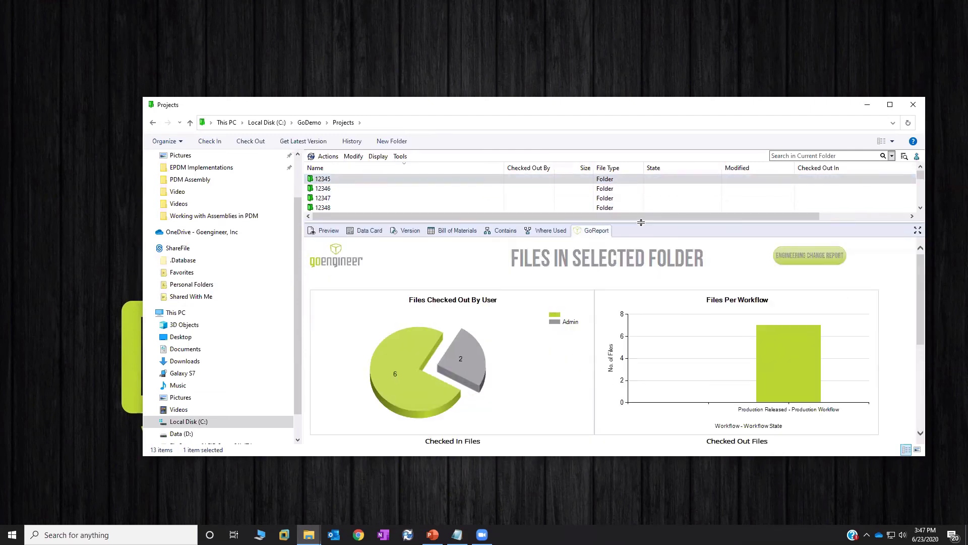
{"action": "left_click", "coordinate": [891, 105]}
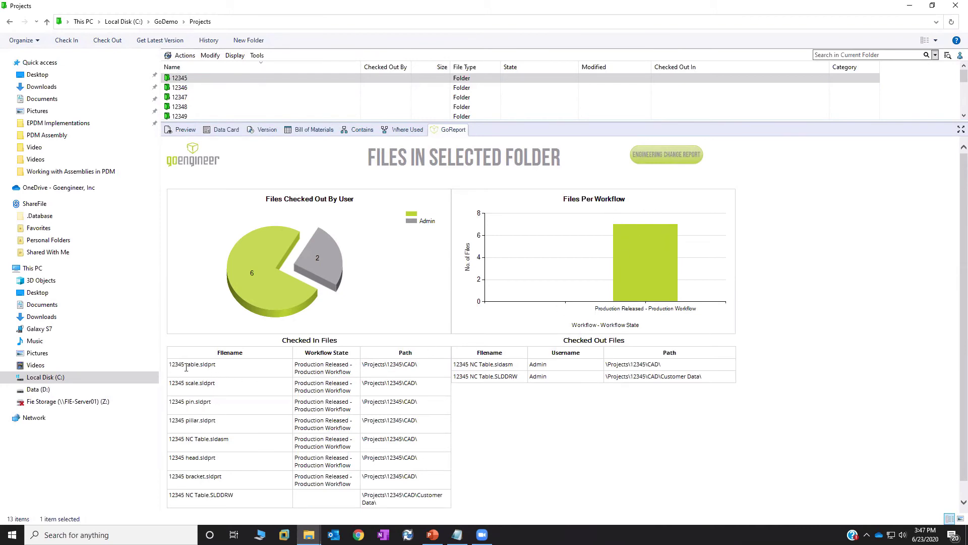
{"action": "scroll", "coordinate": [200, 378], "scroll_direction": "down", "scroll_amount": 1}
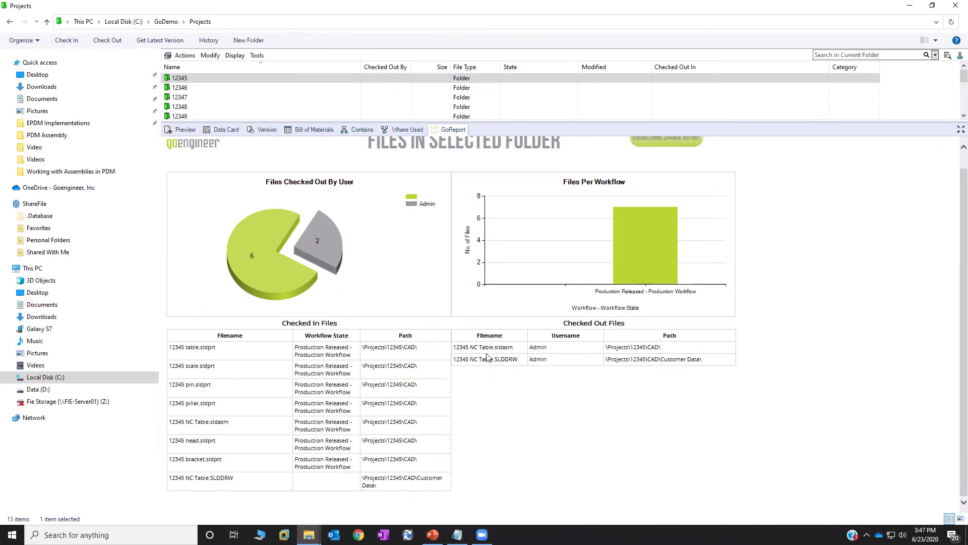
{"action": "scroll", "coordinate": [590, 369], "scroll_direction": "up", "scroll_amount": 1}
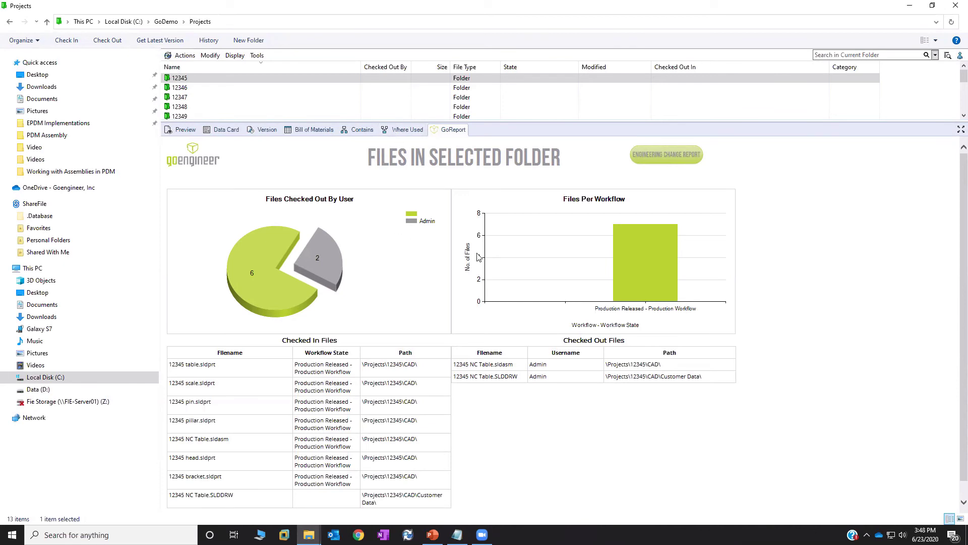
{"action": "left_click", "coordinate": [667, 157]}
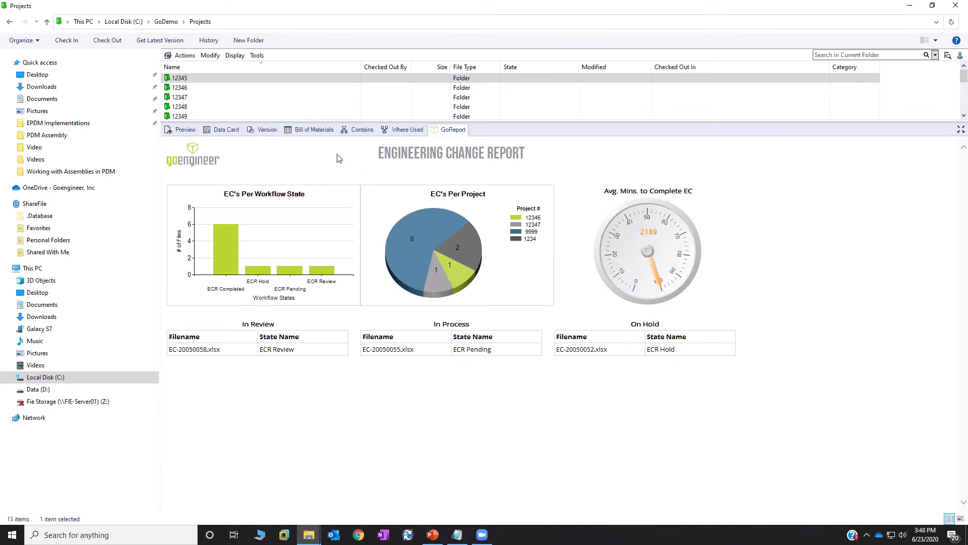
Step: Return to the Assembly subfolder of Engineering Change and check in EC-20060060.xlsx
{"action": "left_click", "coordinate": [168, 80]}
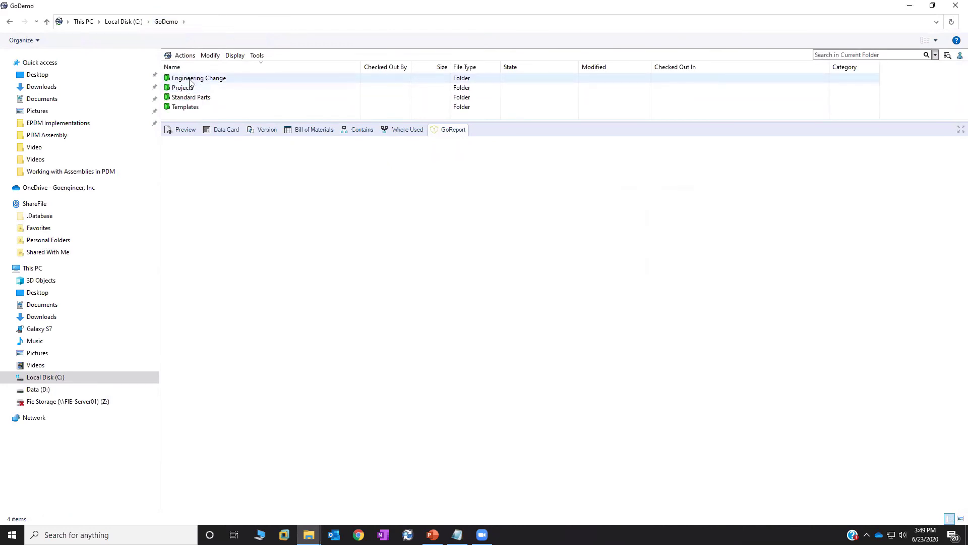
{"action": "double_click", "coordinate": [191, 80]}
{"action": "double_click", "coordinate": [191, 79]}
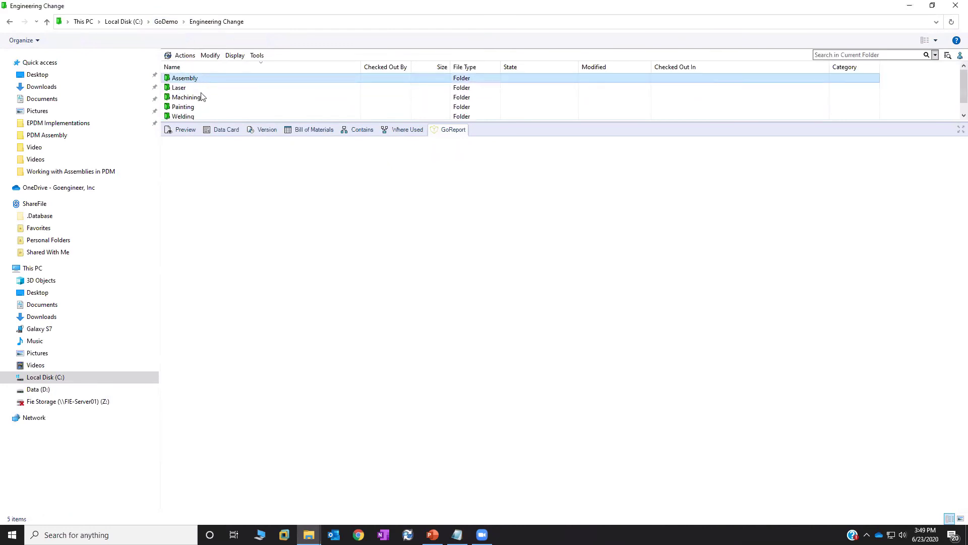
{"action": "right_click", "coordinate": [194, 107]}
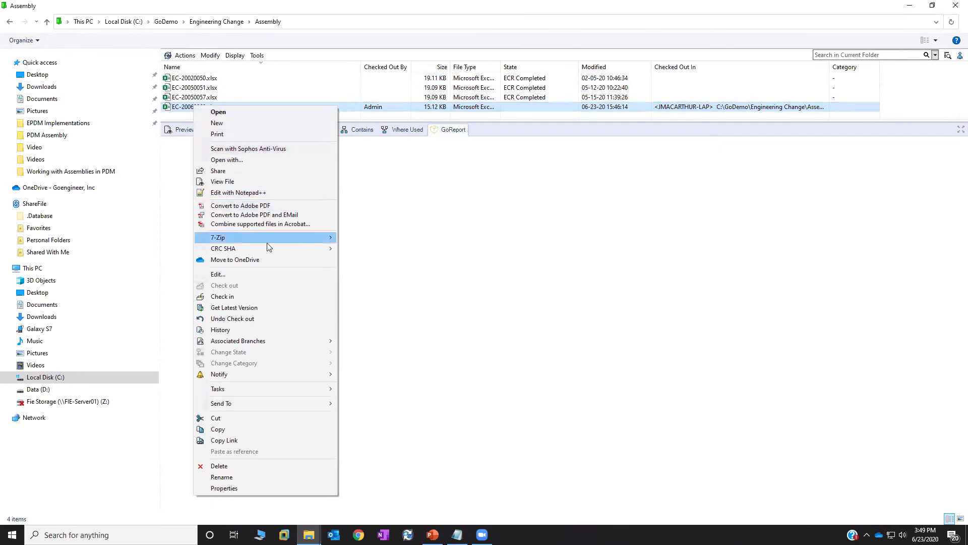
{"action": "left_click", "coordinate": [233, 297]}
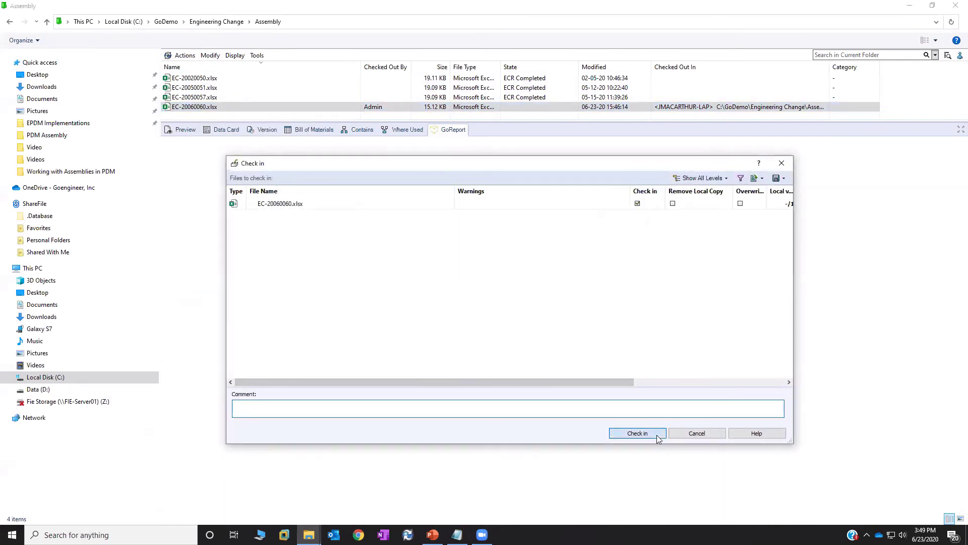
{"action": "left_click", "coordinate": [637, 434]}
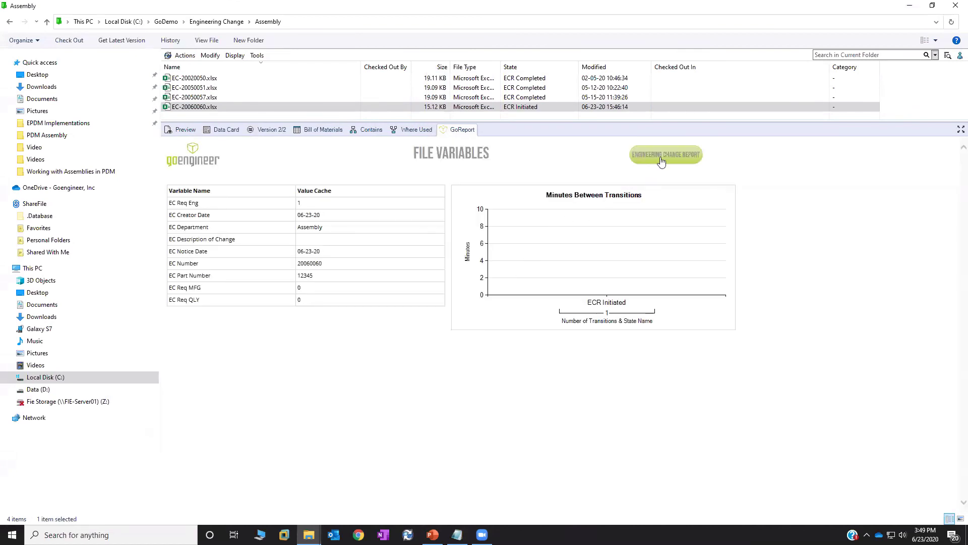
Step: Open the Engineering Change Report from EC-20060060.xlsx and examine its In Review, In Process and On Hold lists
{"action": "left_click", "coordinate": [659, 157]}
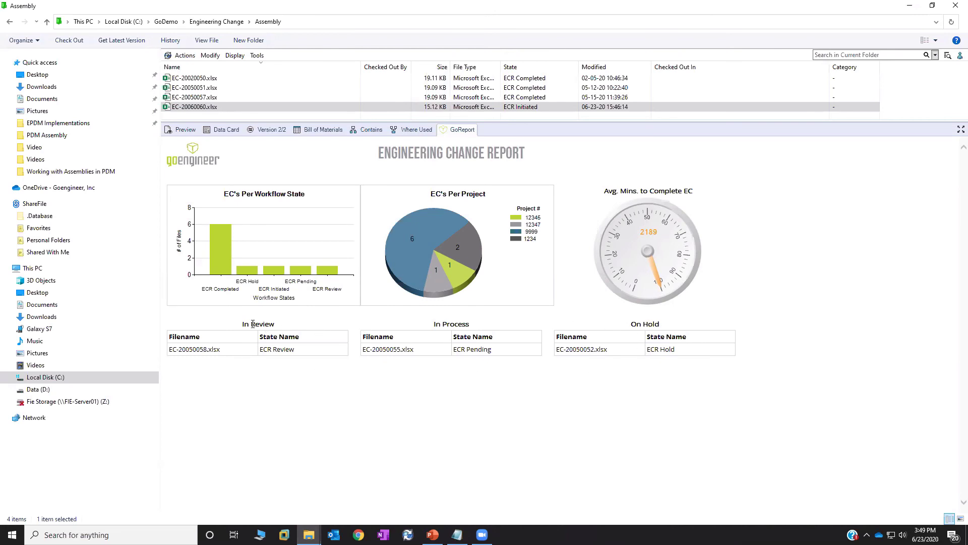
{"action": "left_click_drag", "start_coordinate": [252, 324], "coordinate": [276, 324]}
{"action": "left_click_drag", "start_coordinate": [433, 324], "coordinate": [474, 325]}
{"action": "left_click_drag", "start_coordinate": [630, 324], "coordinate": [665, 325]}
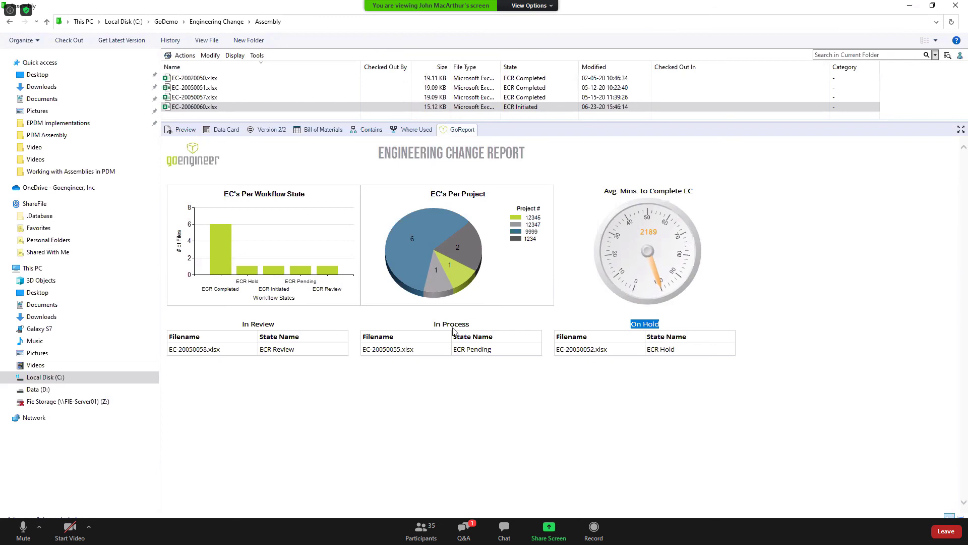
Step: Enlarge the file list, return to the GoDemo vault root and review the quick search options and available search tools
{"action": "left_click_drag", "start_coordinate": [503, 122], "coordinate": [511, 202]}
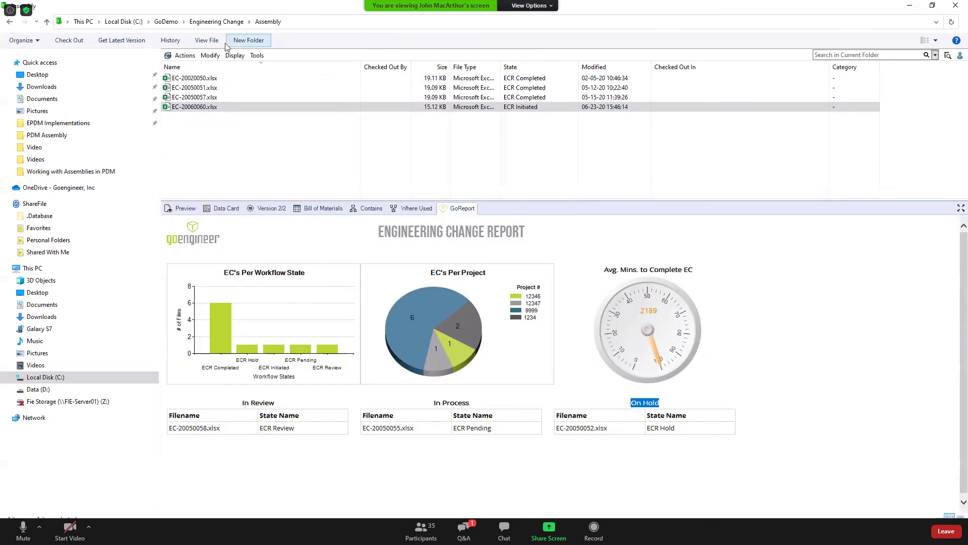
{"action": "left_click", "coordinate": [166, 22]}
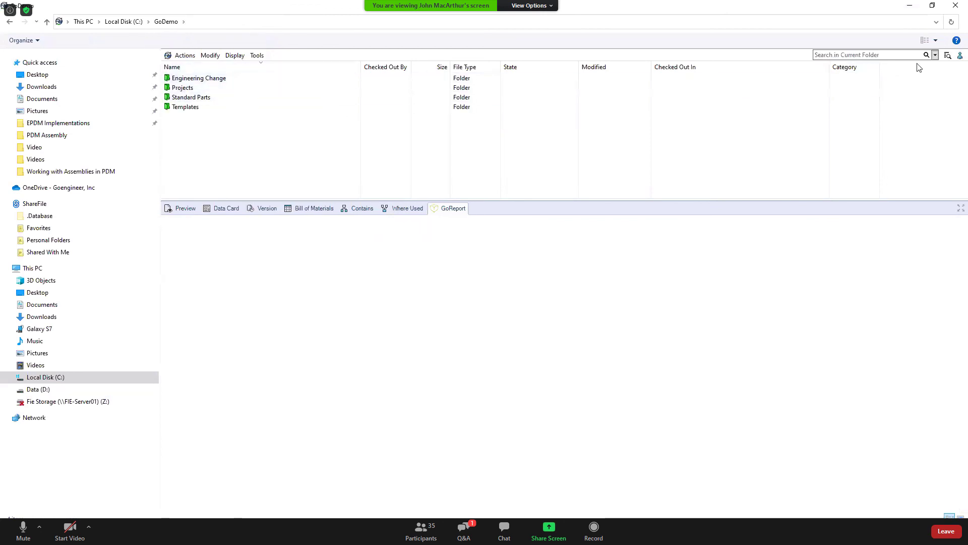
{"action": "left_click", "coordinate": [936, 55]}
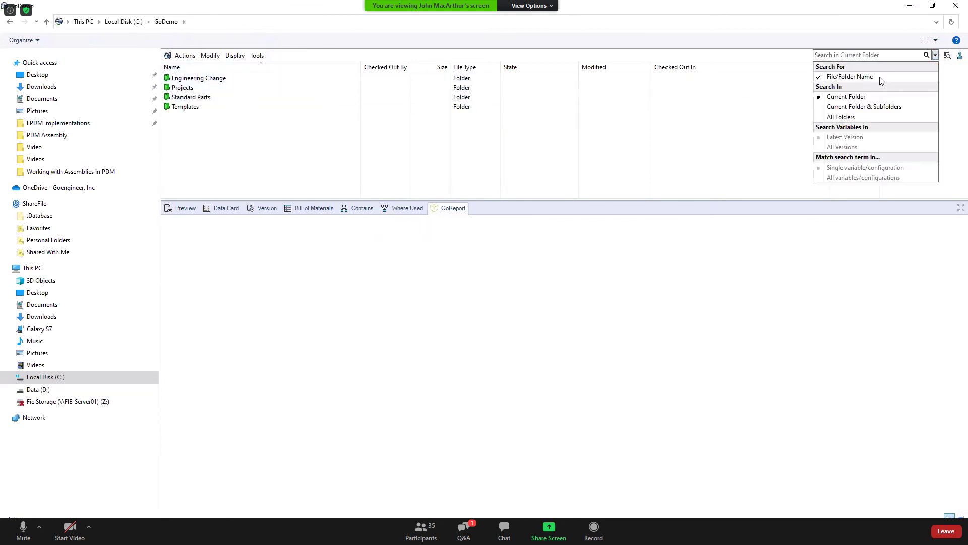
{"action": "left_click", "coordinate": [948, 55]}
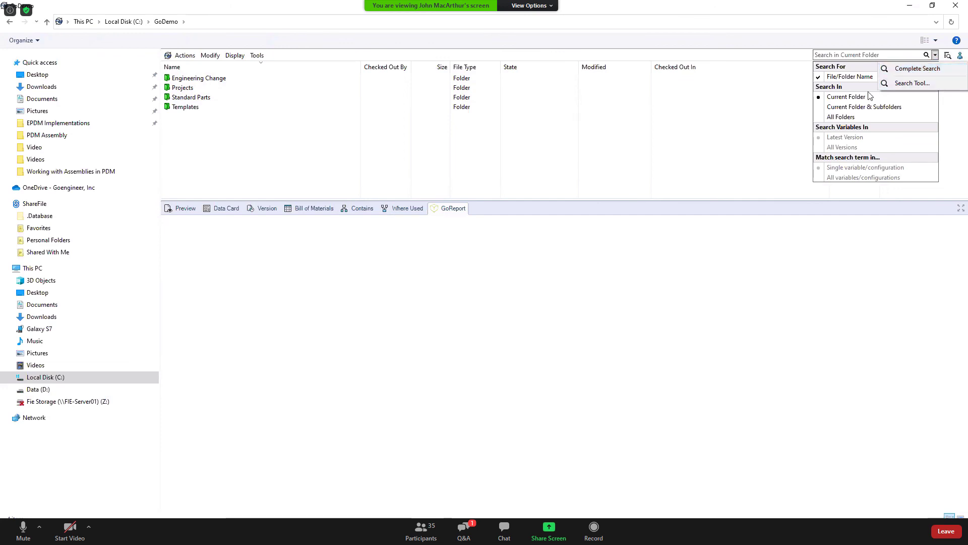
{"action": "left_click", "coordinate": [844, 55]}
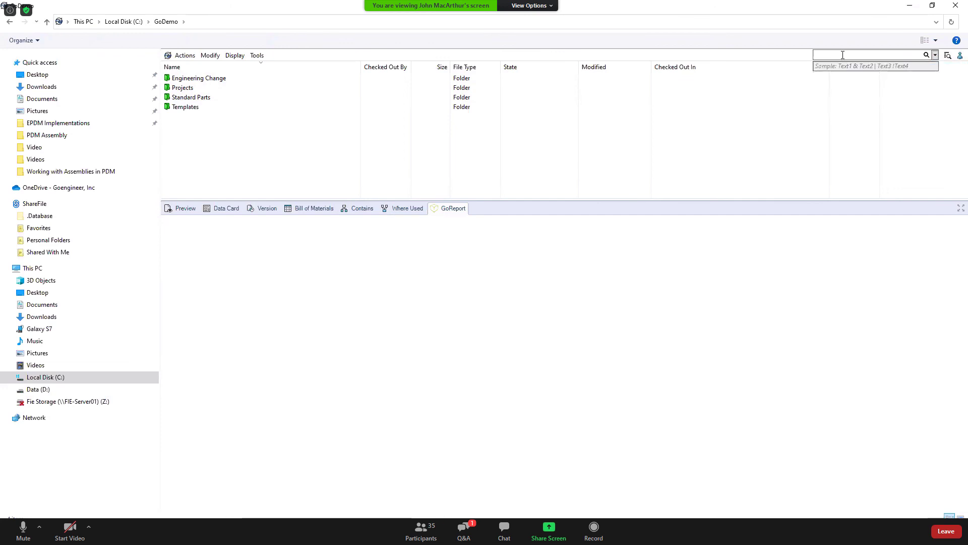
Step: Search file and folder names in All Folders for "bracket" and widen the Name column of the results
{"action": "left_click", "coordinate": [935, 55]}
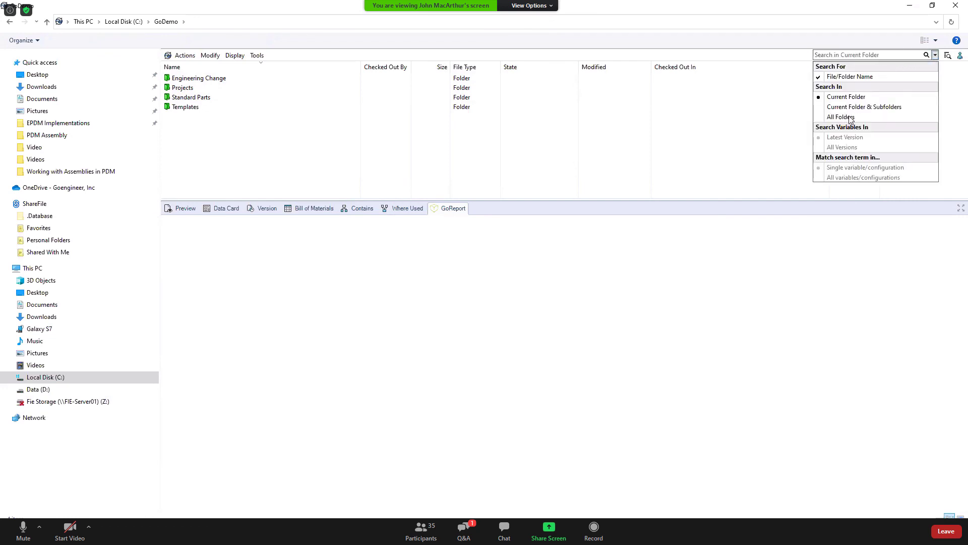
{"action": "left_click", "coordinate": [841, 117]}
{"action": "left_click", "coordinate": [849, 54]}
{"action": "type", "text": "bracket"}
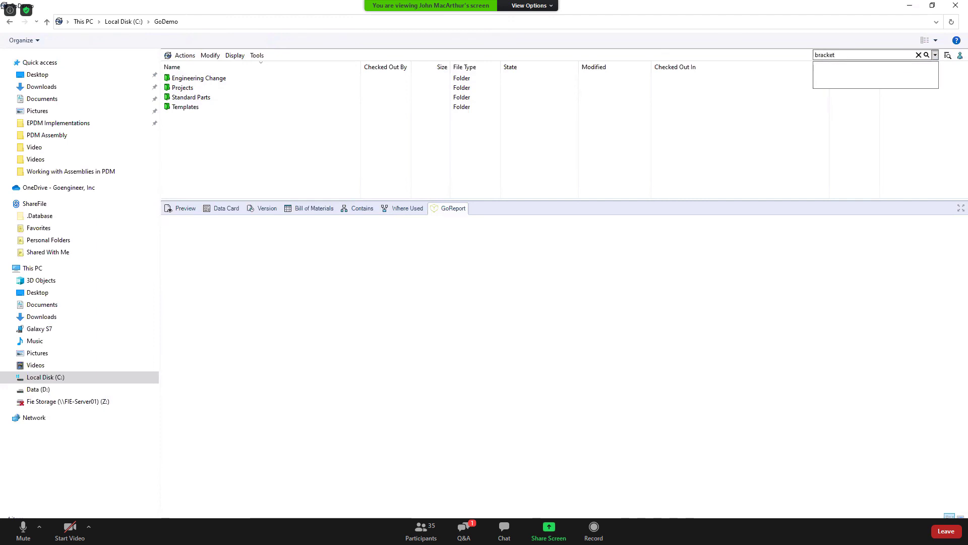
{"action": "key", "text": "Return"}
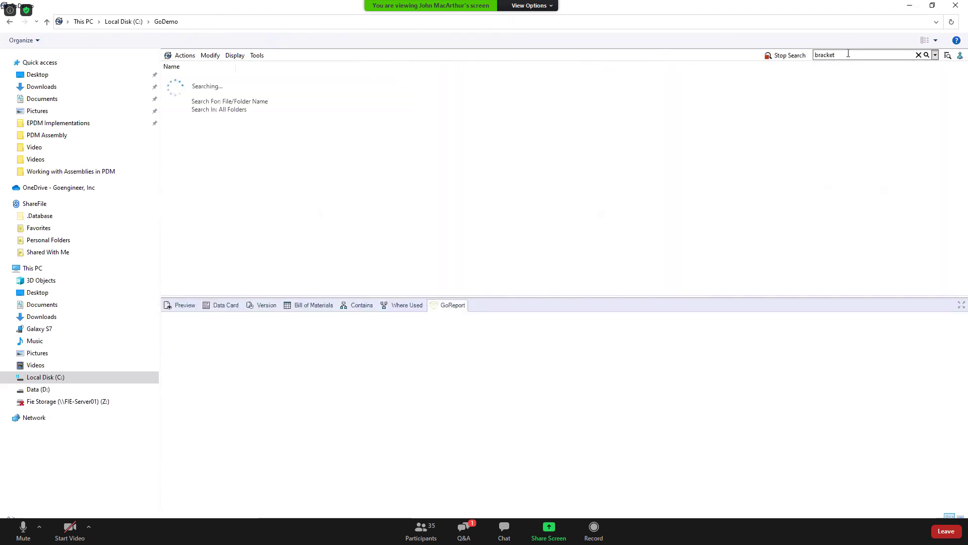
{"action": "left_click_drag", "start_coordinate": [211, 67], "coordinate": [288, 67]}
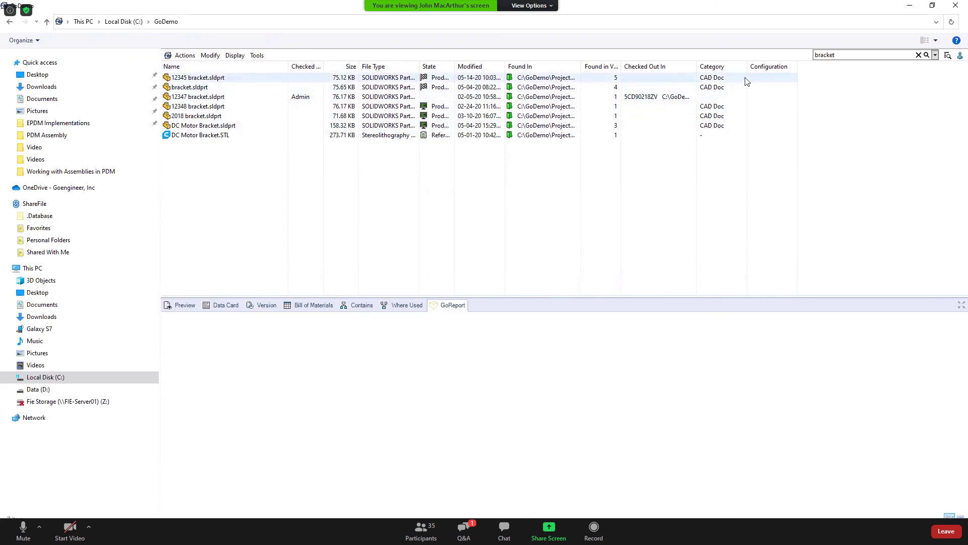
Step: Broaden the vault search to "DC OR bracket"
{"action": "left_click", "coordinate": [817, 56]}
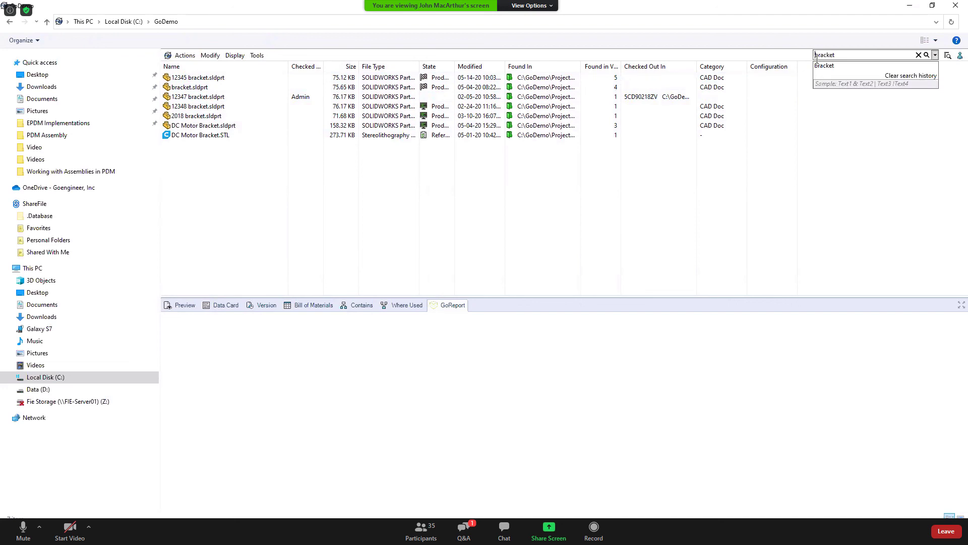
{"action": "type", "text": "DC"}
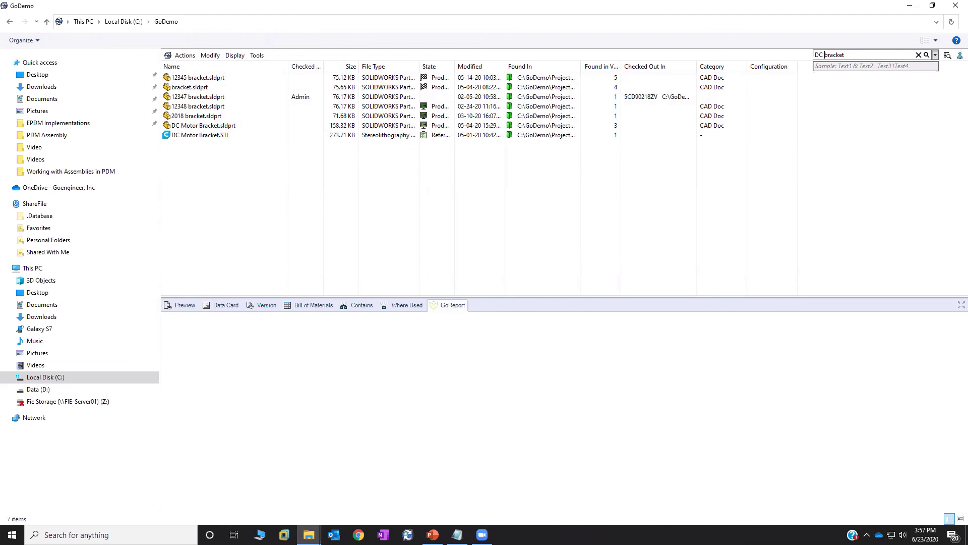
{"action": "type", "text": "OR"}
{"action": "key", "text": "Return"}
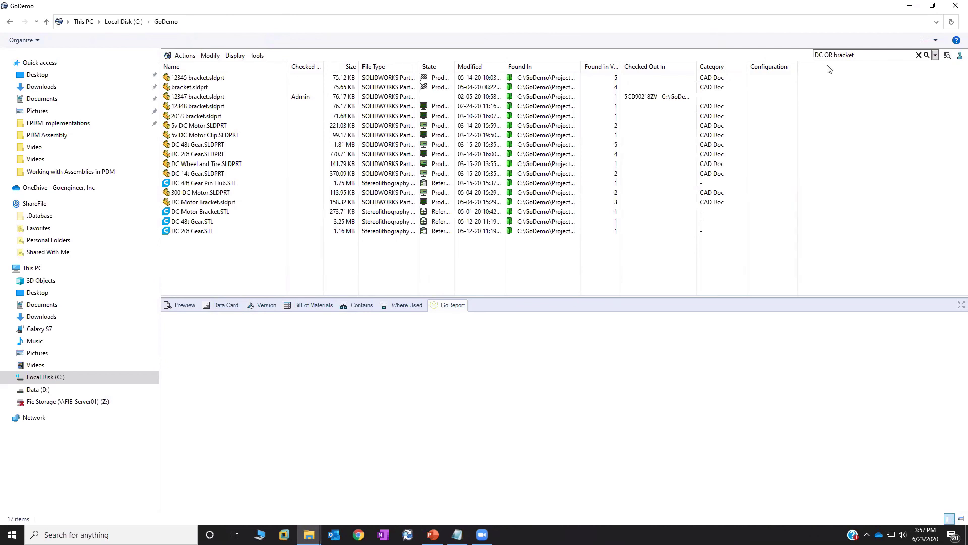
Step: Change the search operator and run the vault search for "DC AND bracket"
{"action": "left_click", "coordinate": [832, 55]}
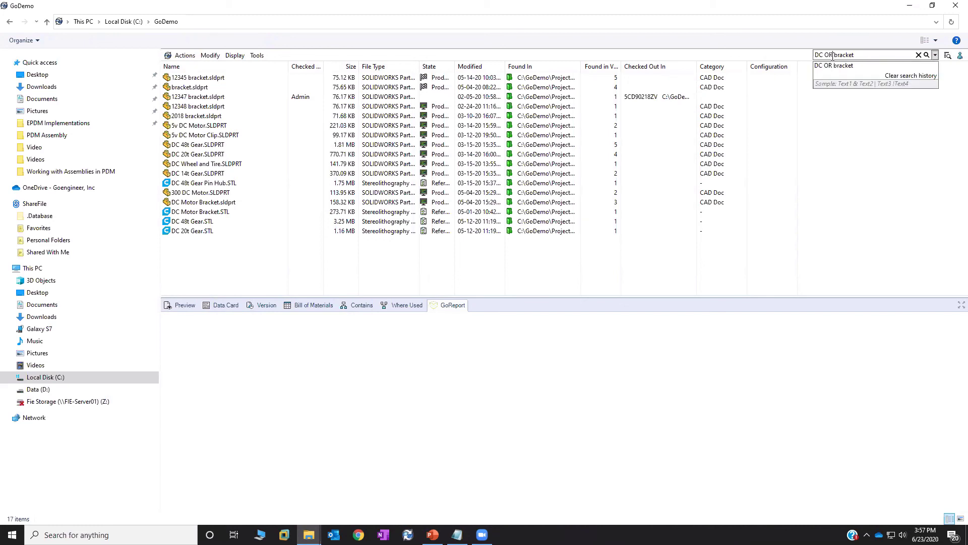
{"action": "key", "text": "BackSpace"}
{"action": "key", "text": "BackSpace"}
{"action": "type", "text": "AND"}
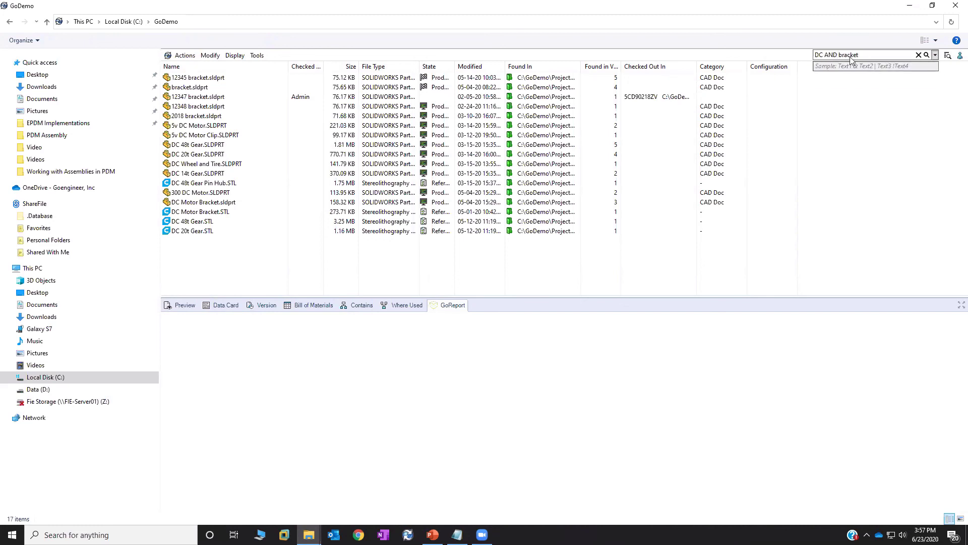
{"action": "key", "text": "Return"}
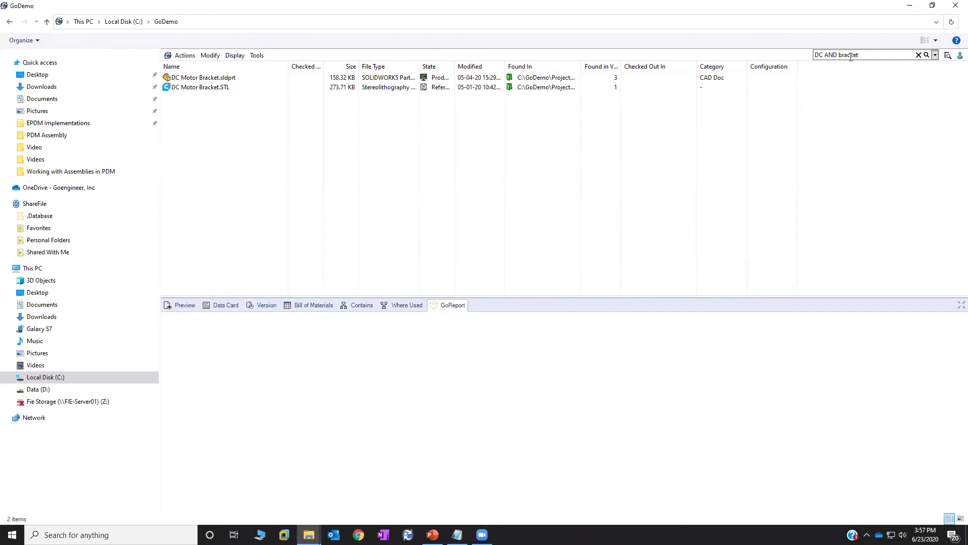
Step: Replace the operator to exclude brackets and run the vault search for "DC NOT bracket"
{"action": "left_click_drag", "start_coordinate": [839, 55], "coordinate": [826, 55]}
{"action": "type", "text": "NOT"}
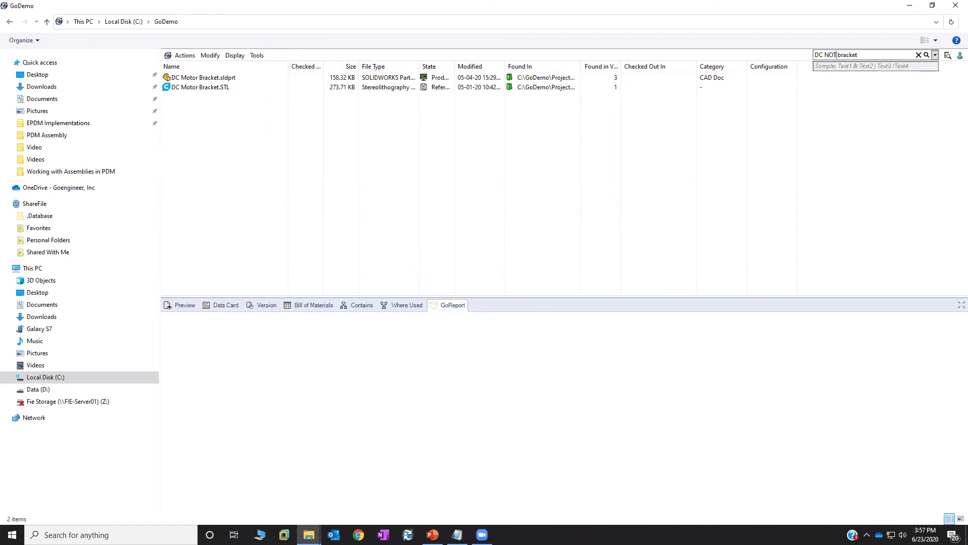
{"action": "key", "text": "Return"}
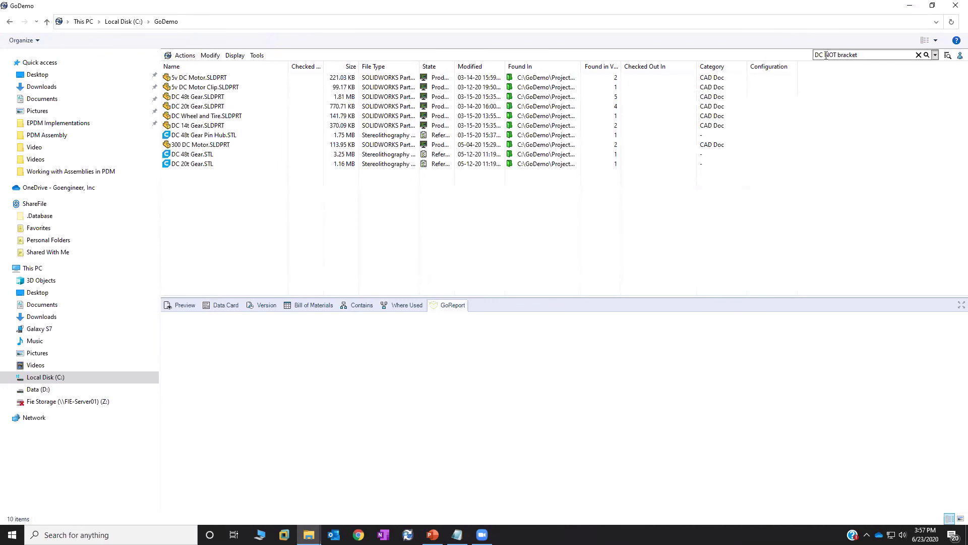